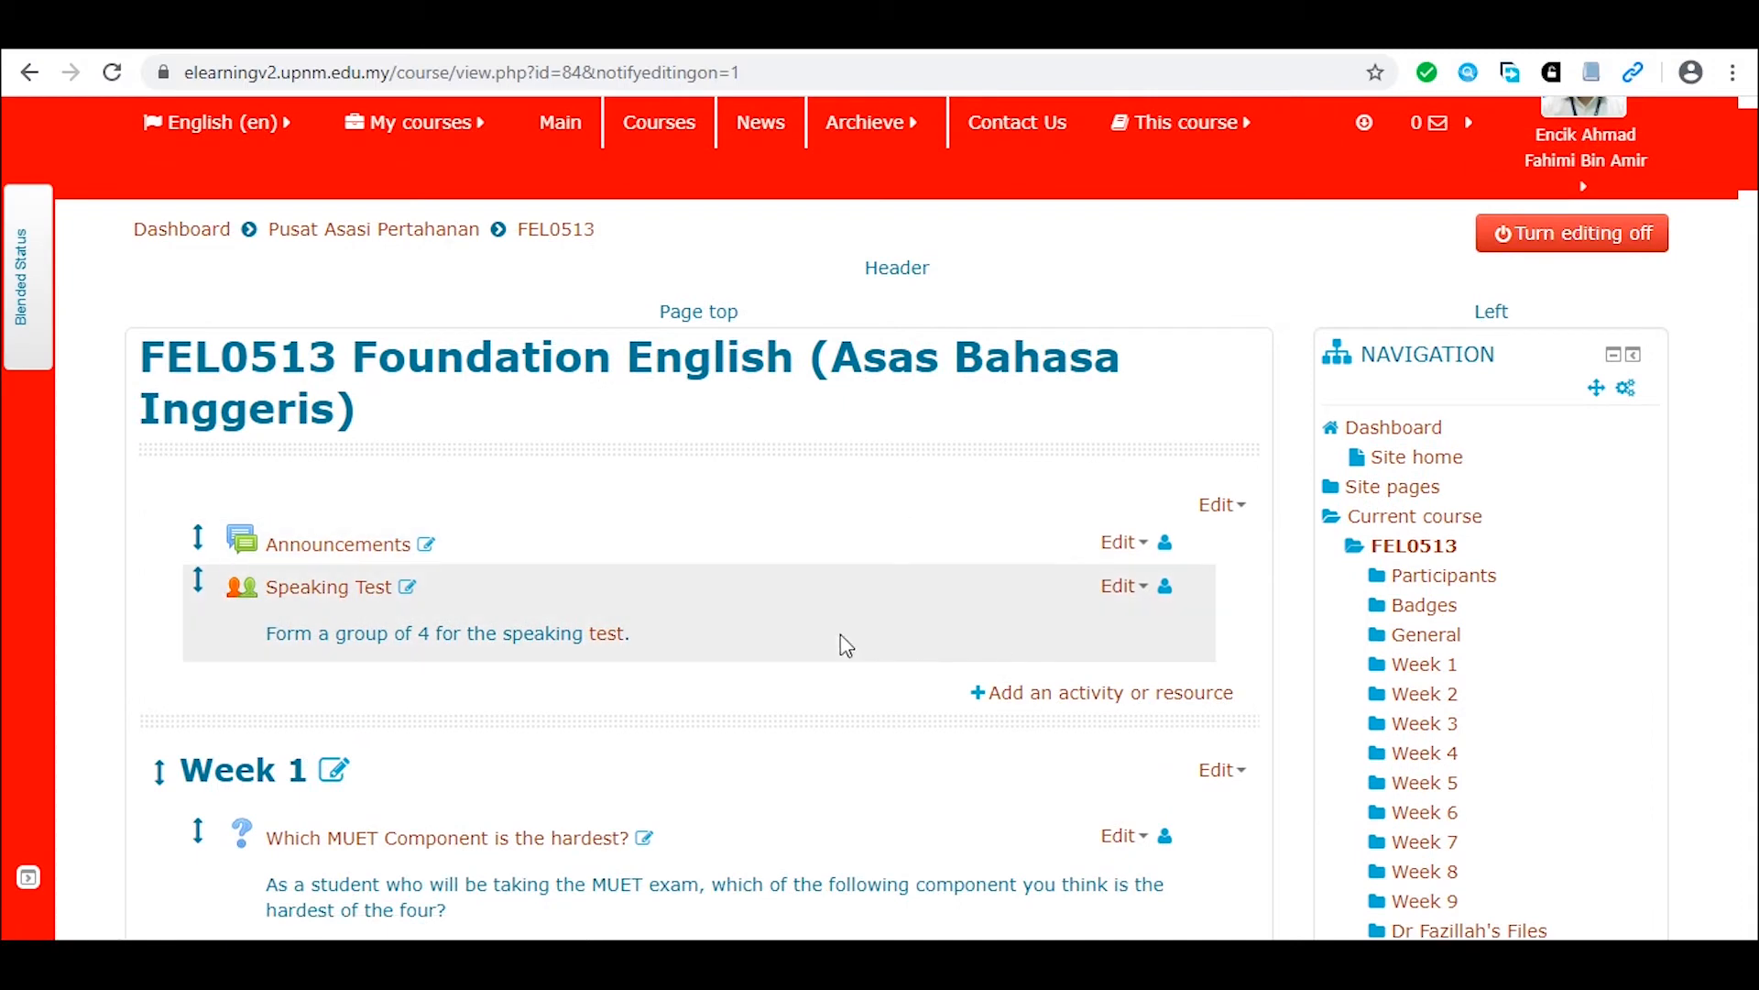
# Add a new Assignment activity to the general section above Week 1 of the FEL0513 course.
pyautogui.click(1135, 706)
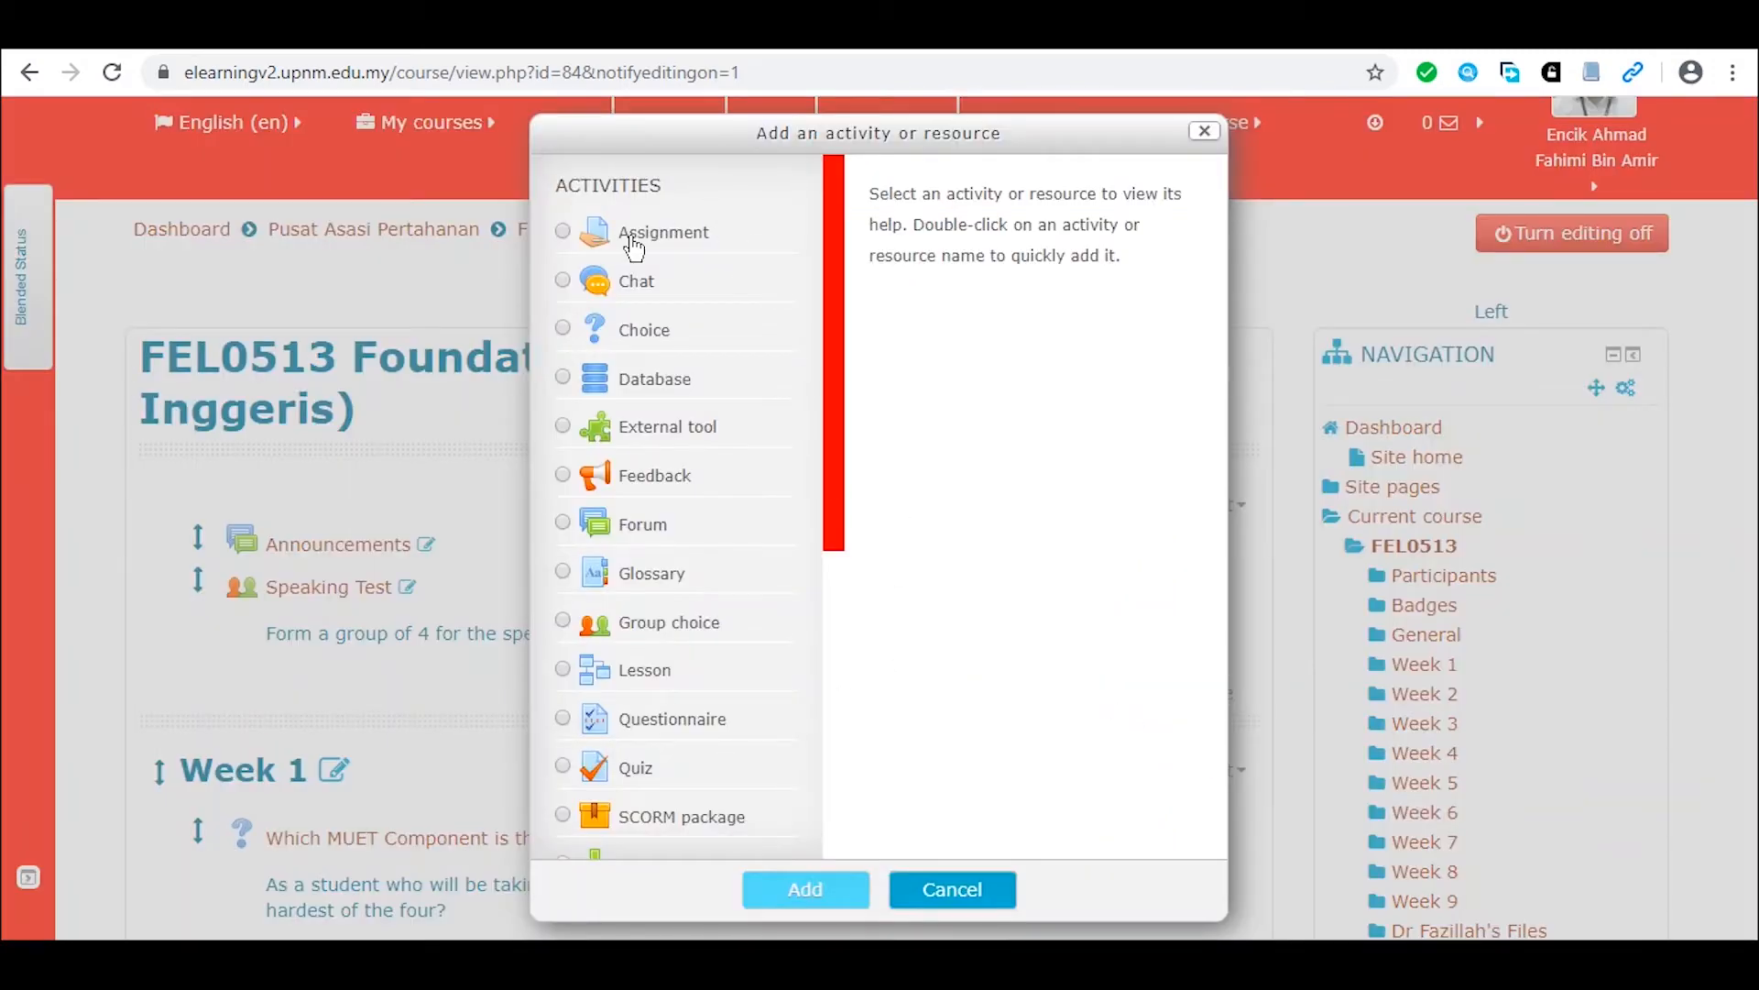
pyautogui.click(966, 880)
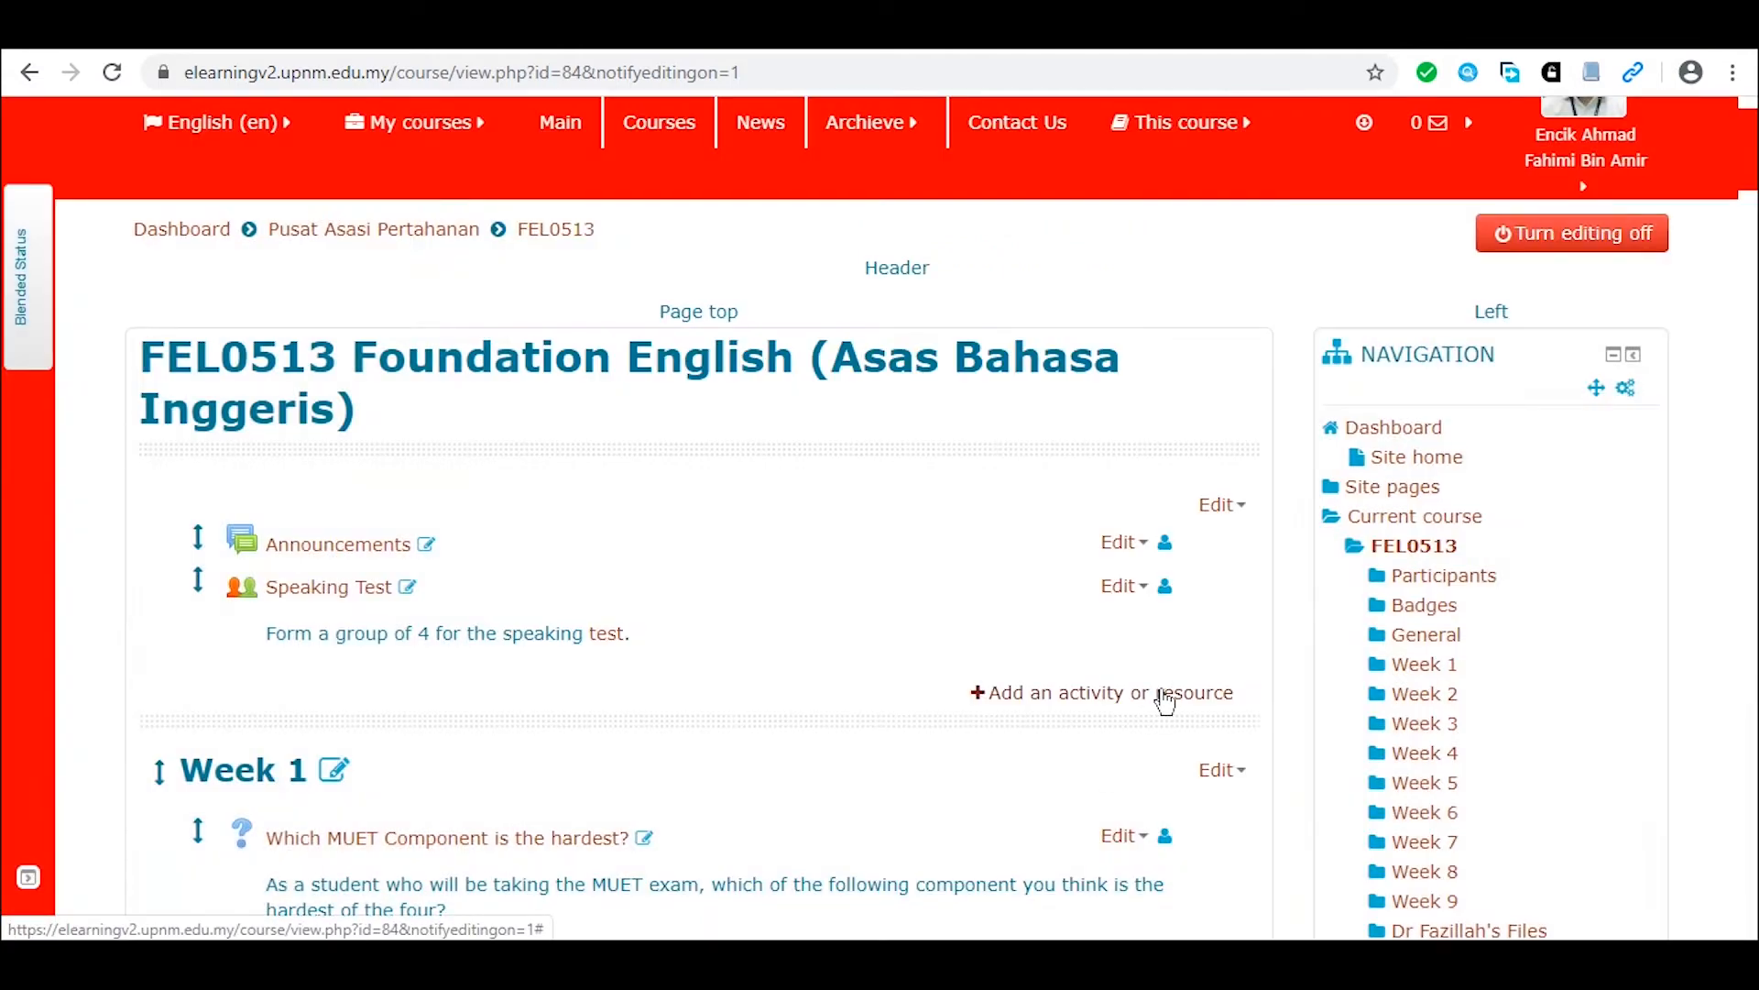
pyautogui.click(1162, 699)
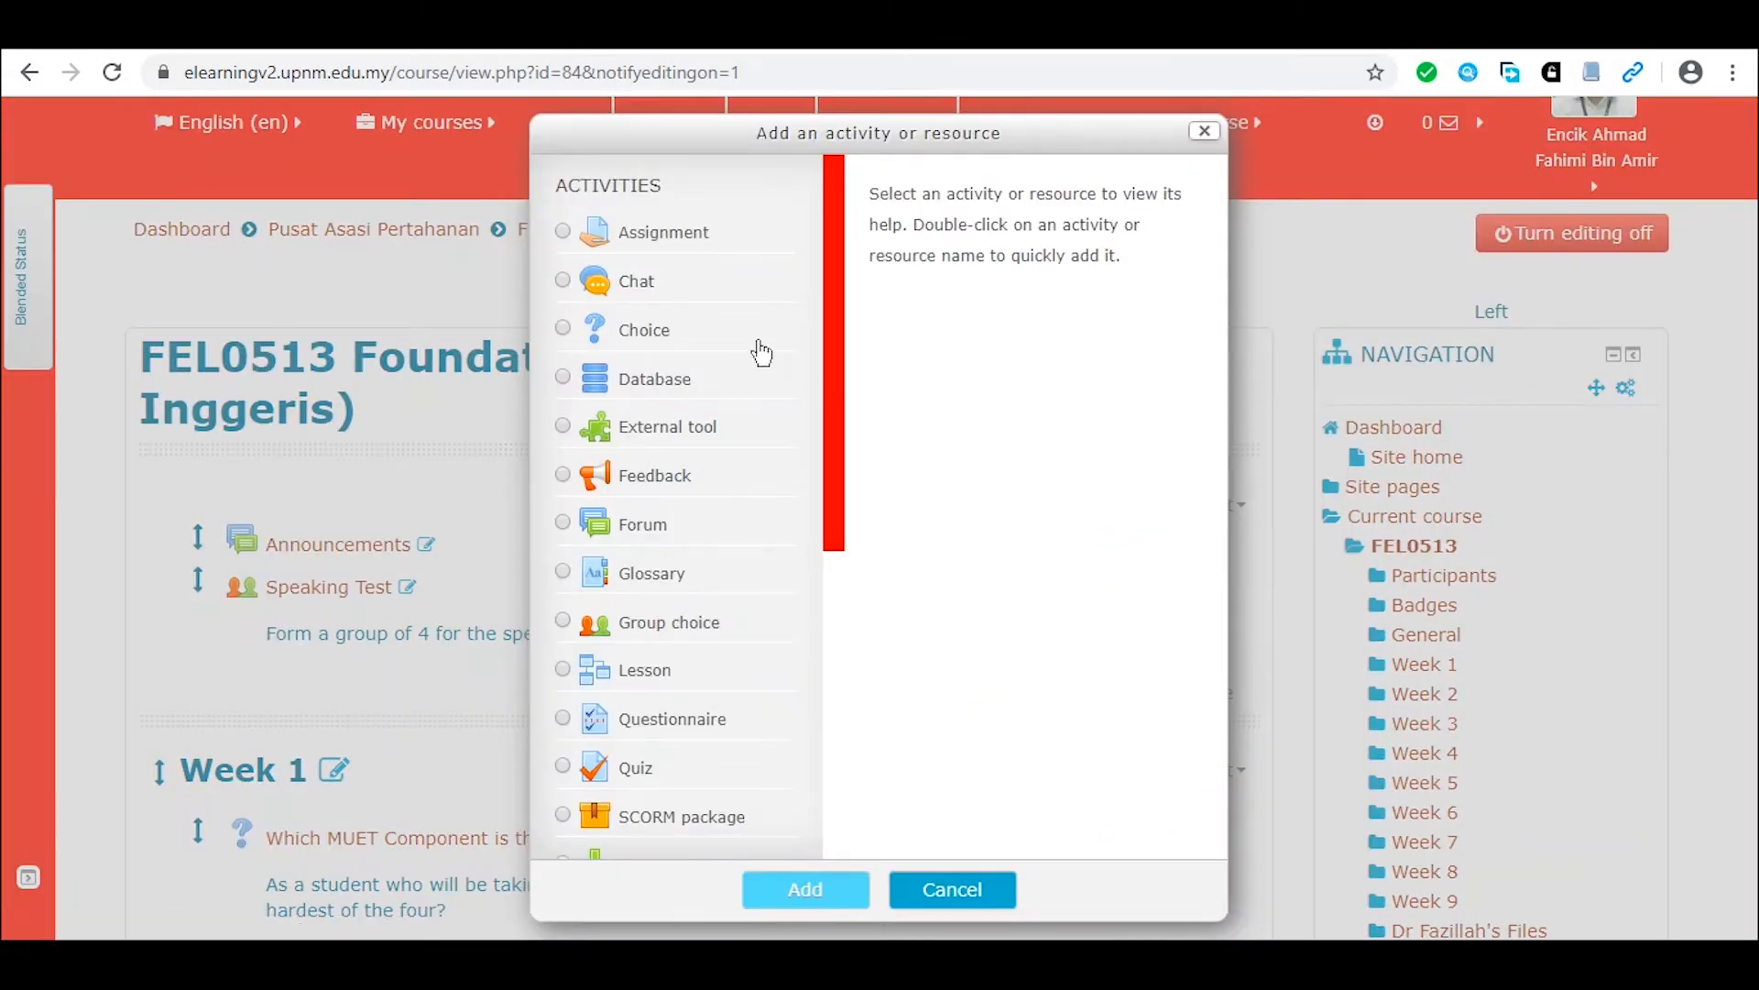
pyautogui.click(666, 233)
pyautogui.click(804, 889)
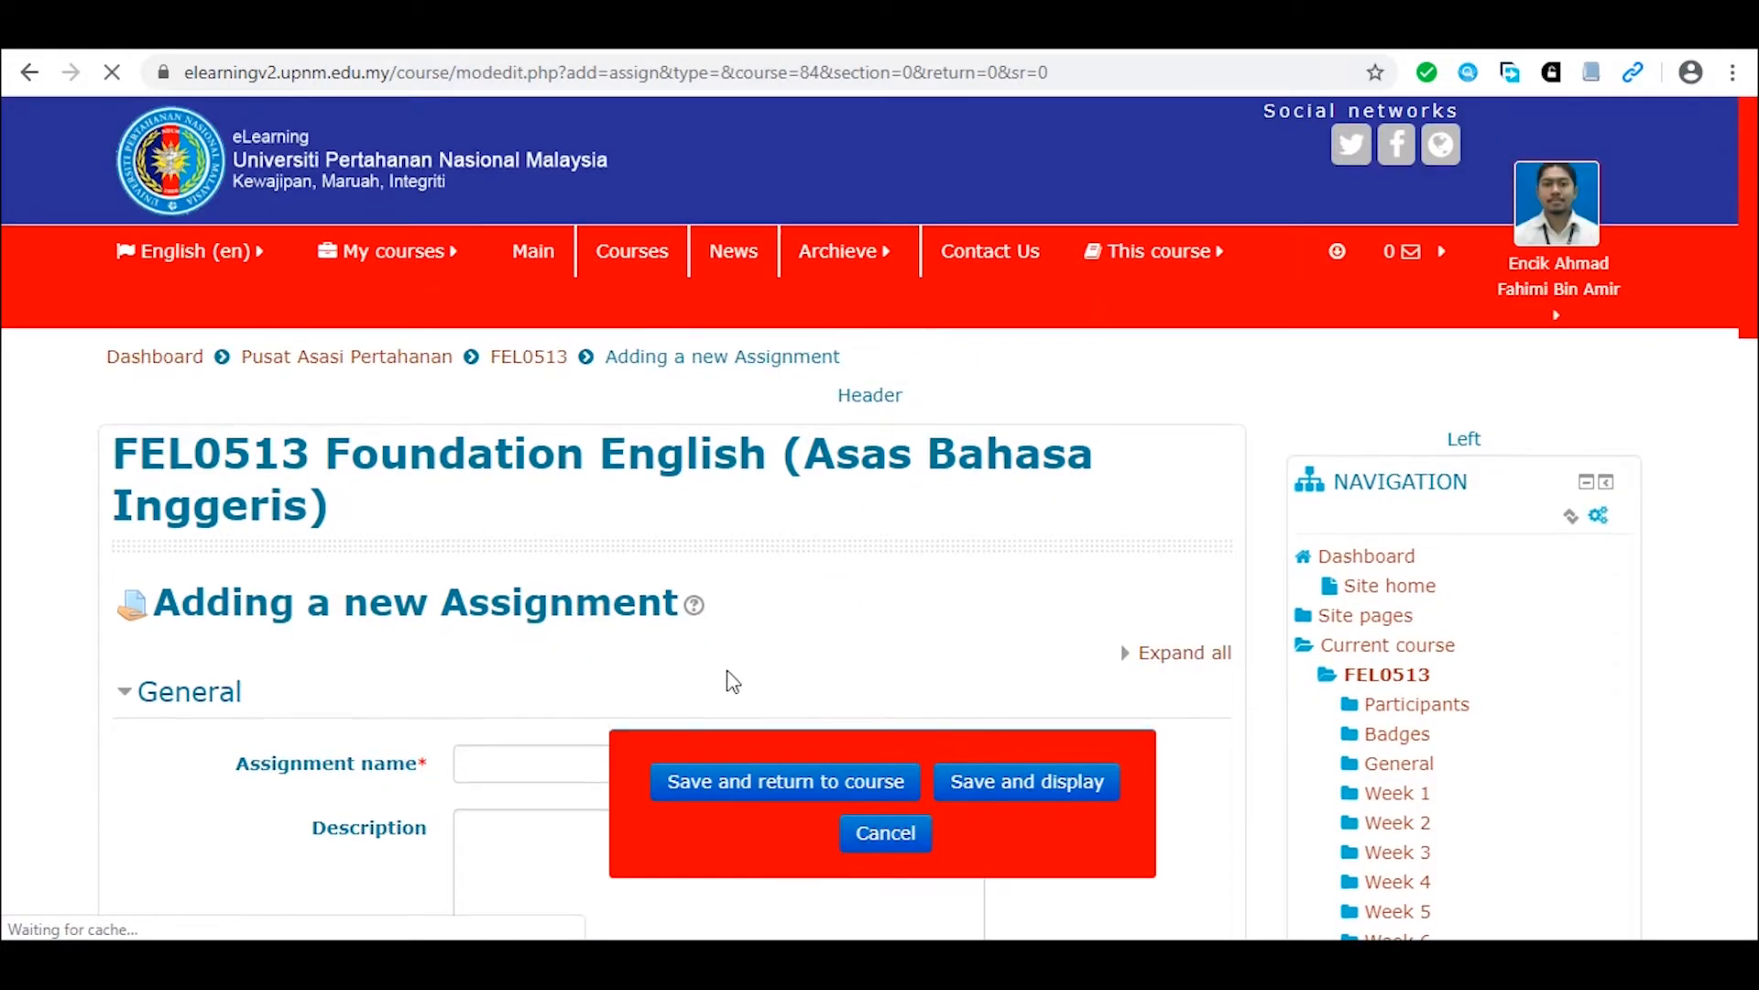
# Name the assignment "Factors that led to Covid-19 outbreak in Italy".
pyautogui.scroll(-1, 660, 658)
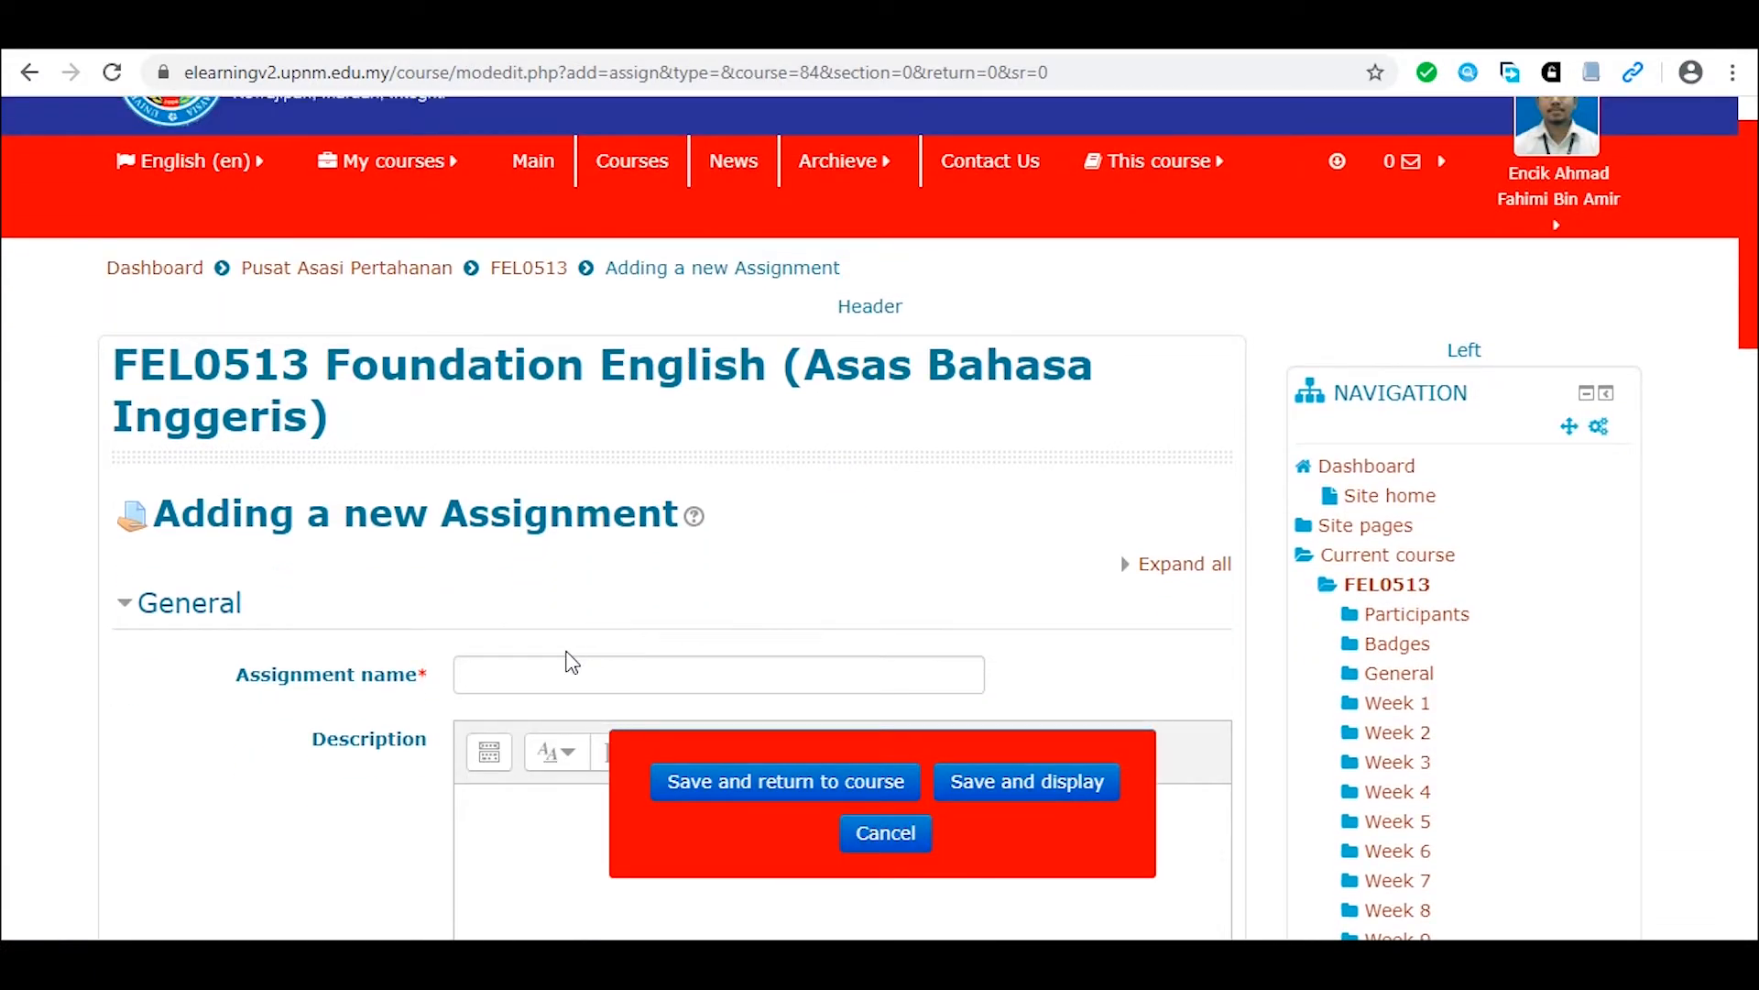
pyautogui.click(536, 685)
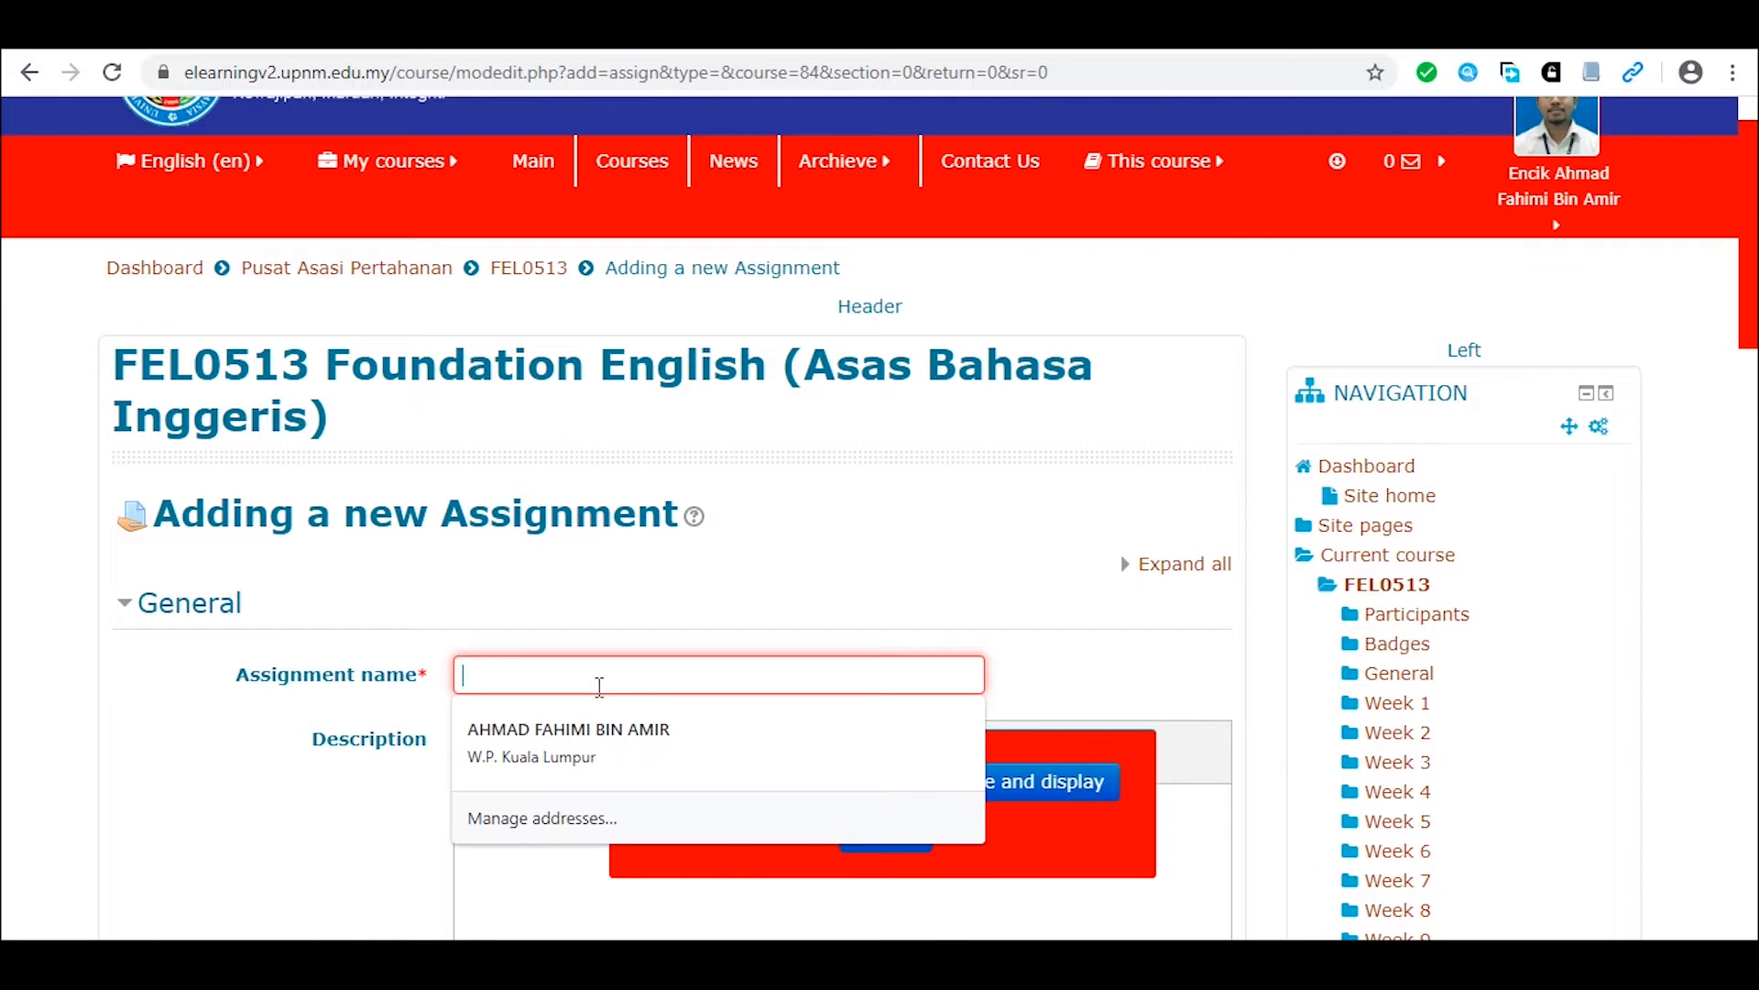
pyautogui.write('Fa')
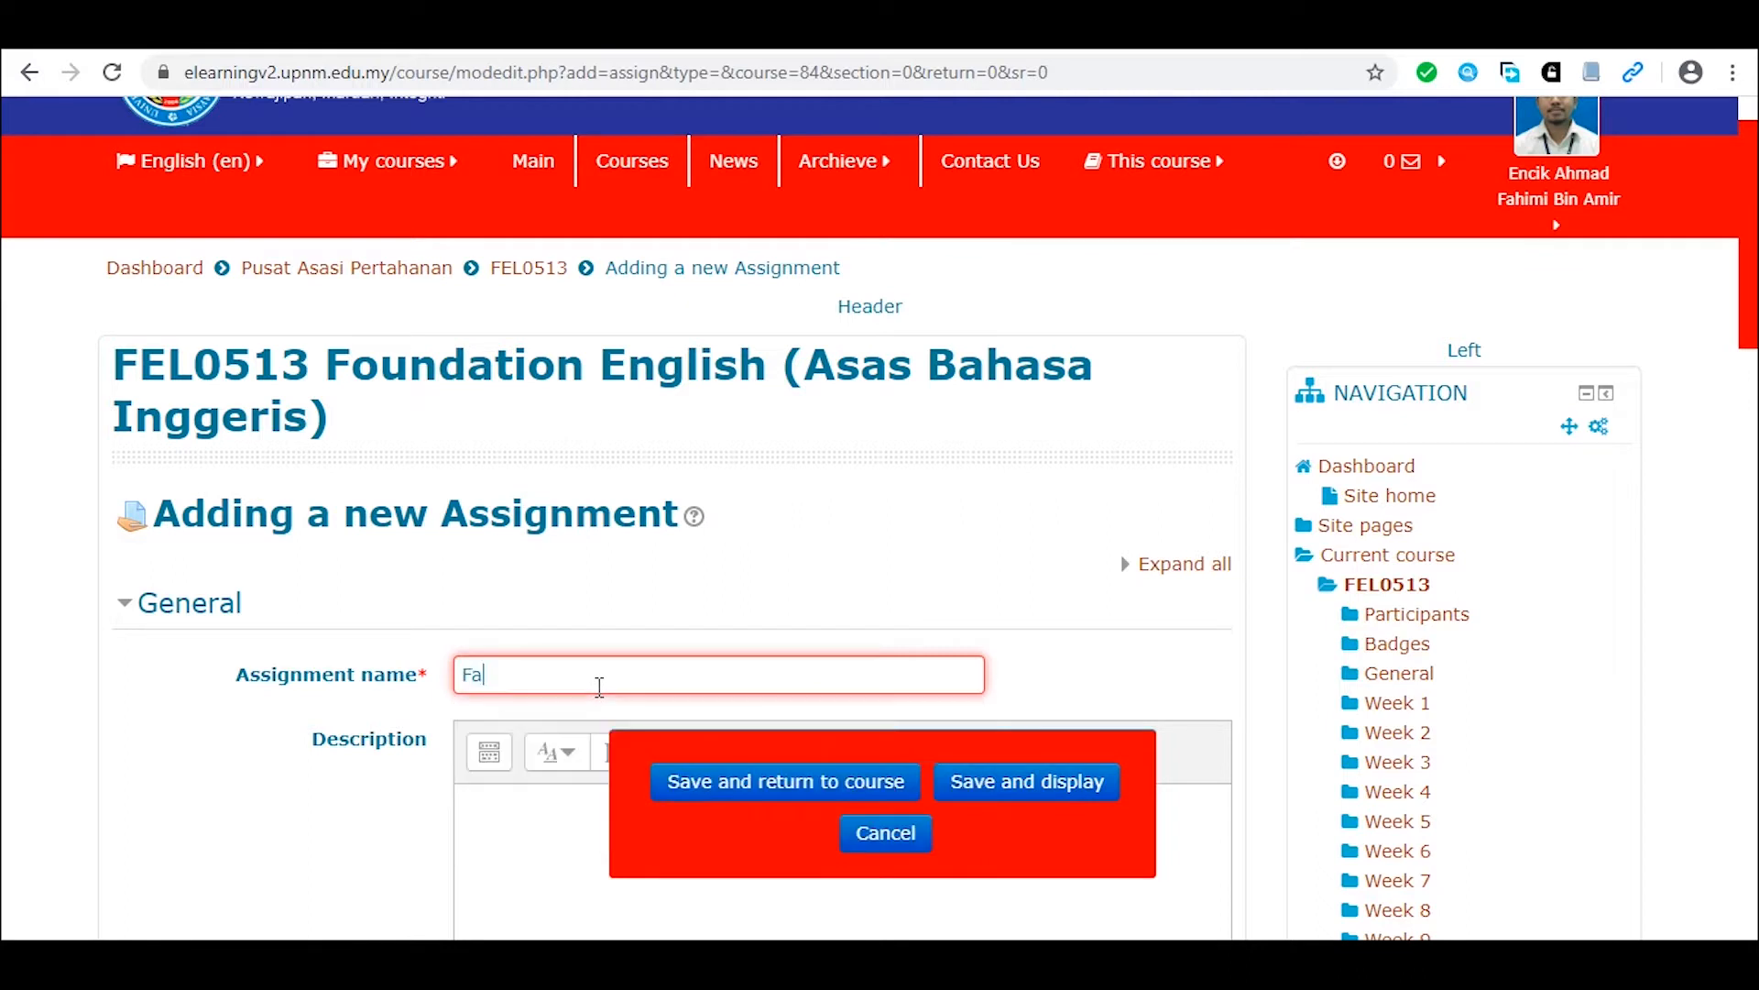
pyautogui.write('ctors that led to Covid-19 outbreak in Italy')
# Begin the assignment description with "Based on your opinion, what caused Covid-19 to spread like wildfire in Italy?".
pyautogui.scroll(-3, 609, 642)
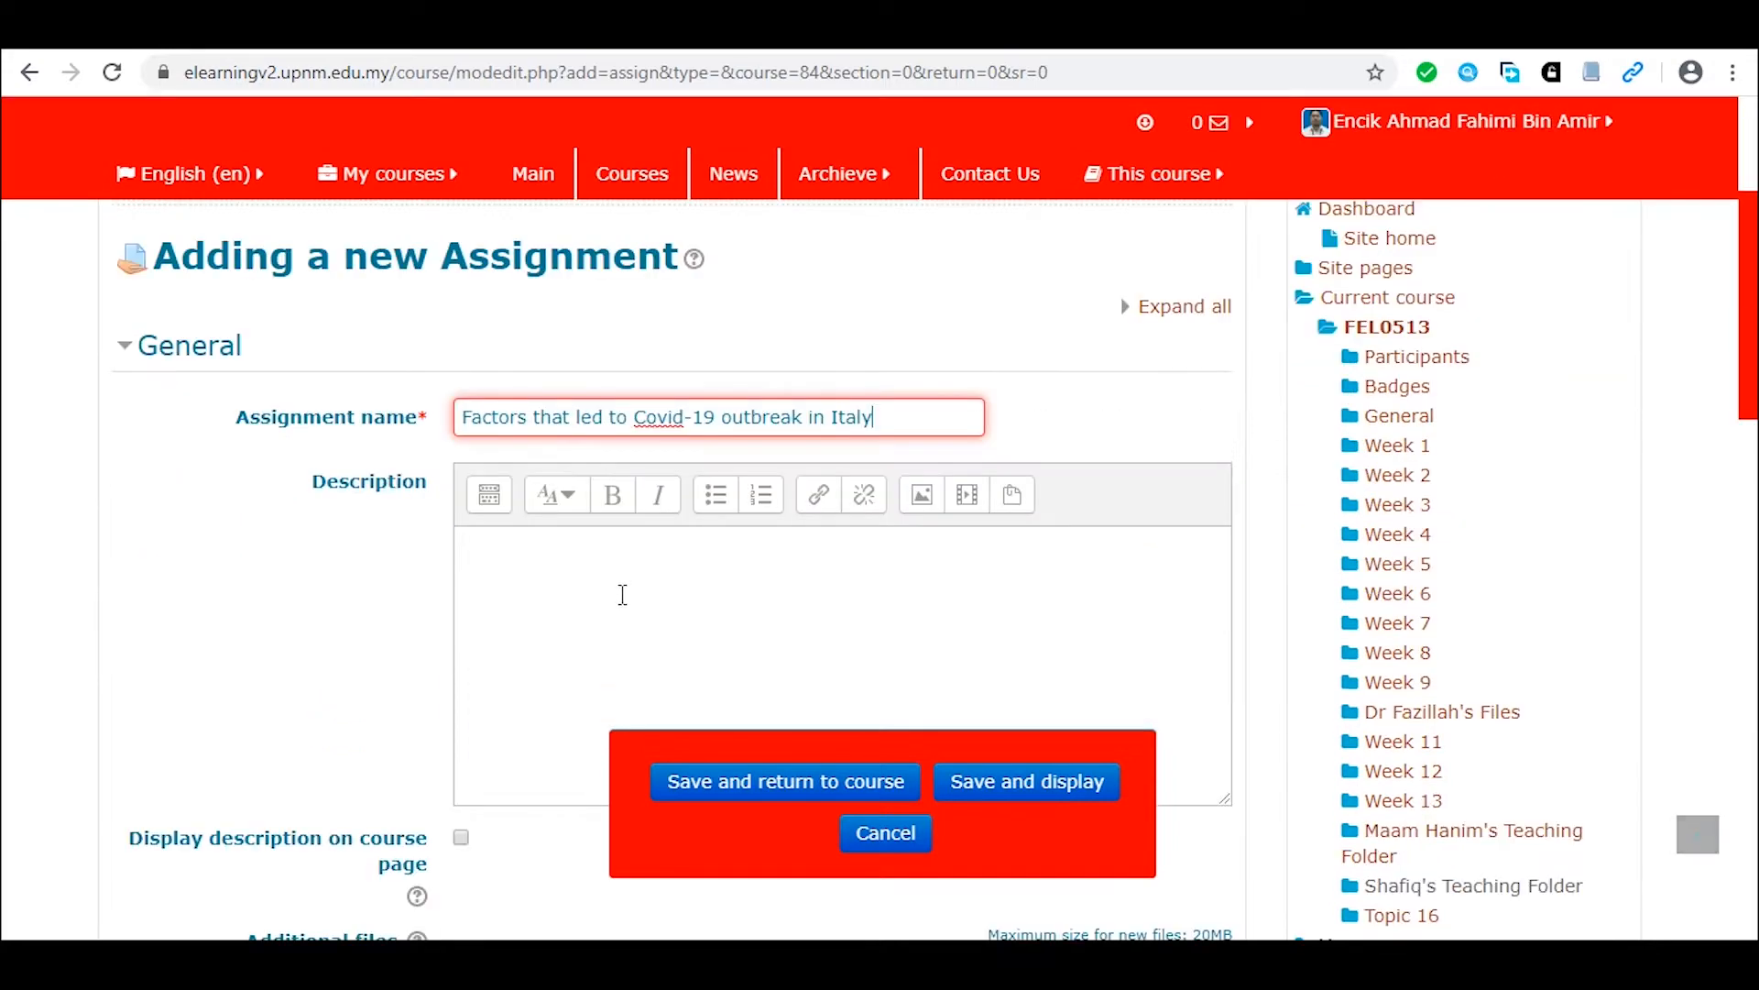
pyautogui.click(622, 594)
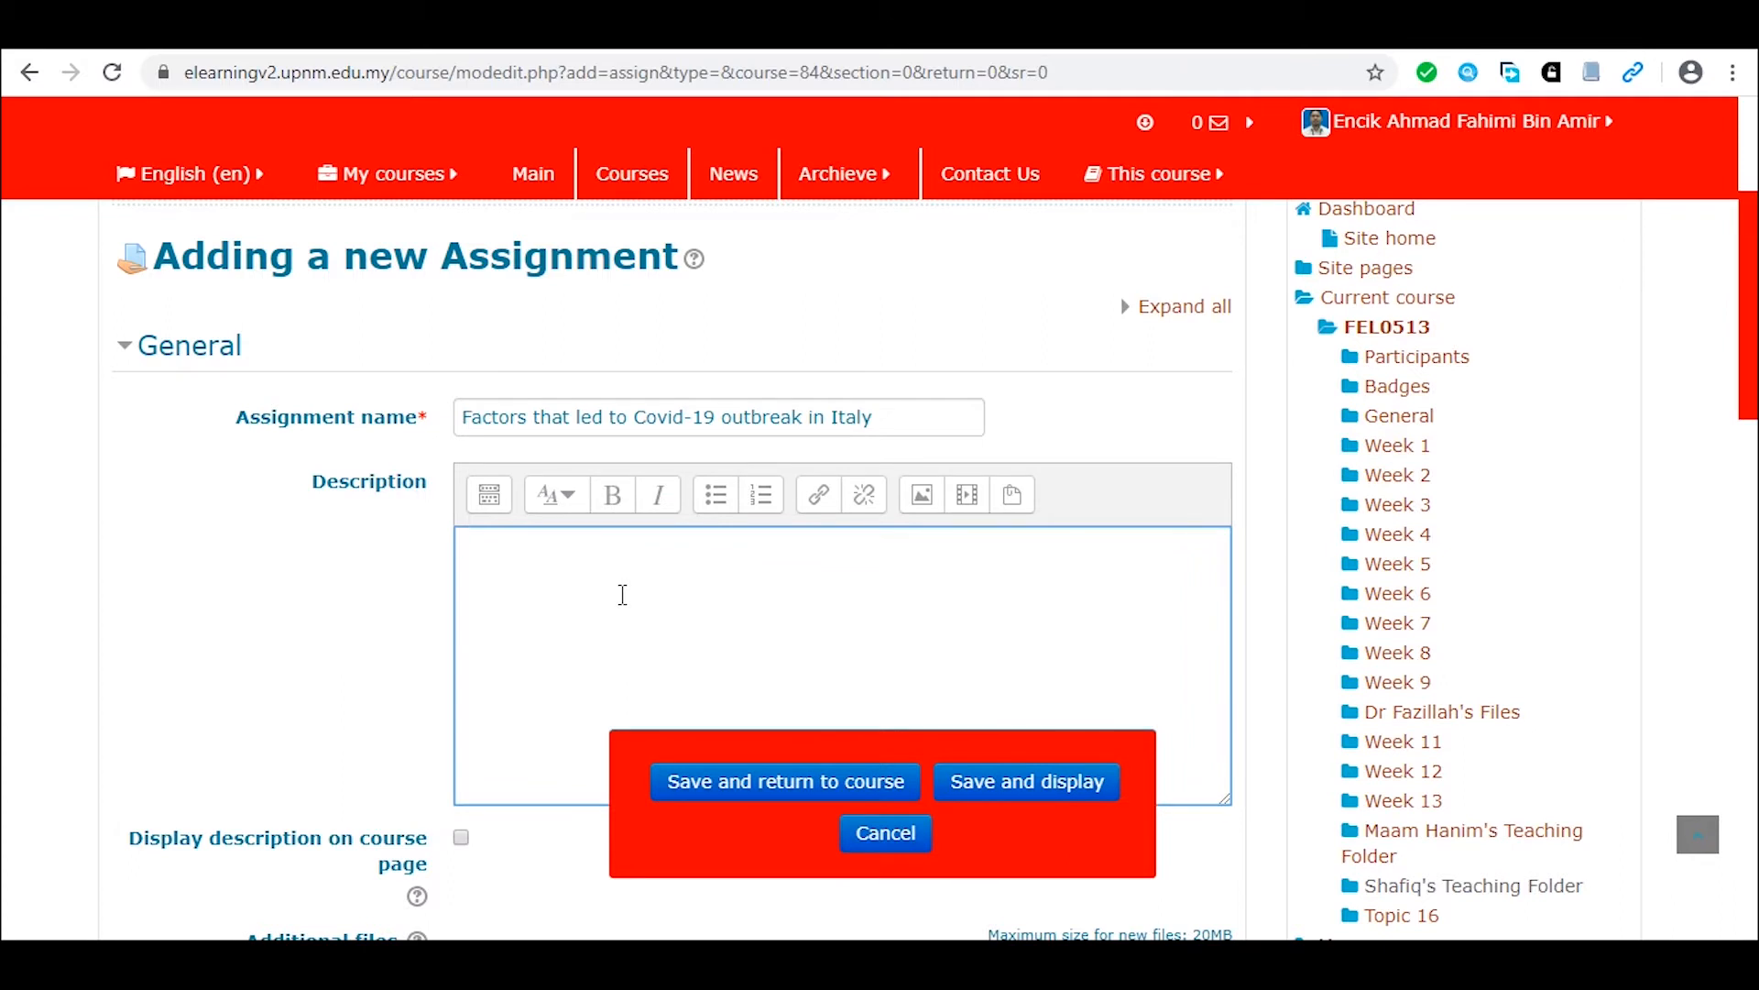
pyautogui.write('Based on your opinion, what caused Covid-19 to spread like')
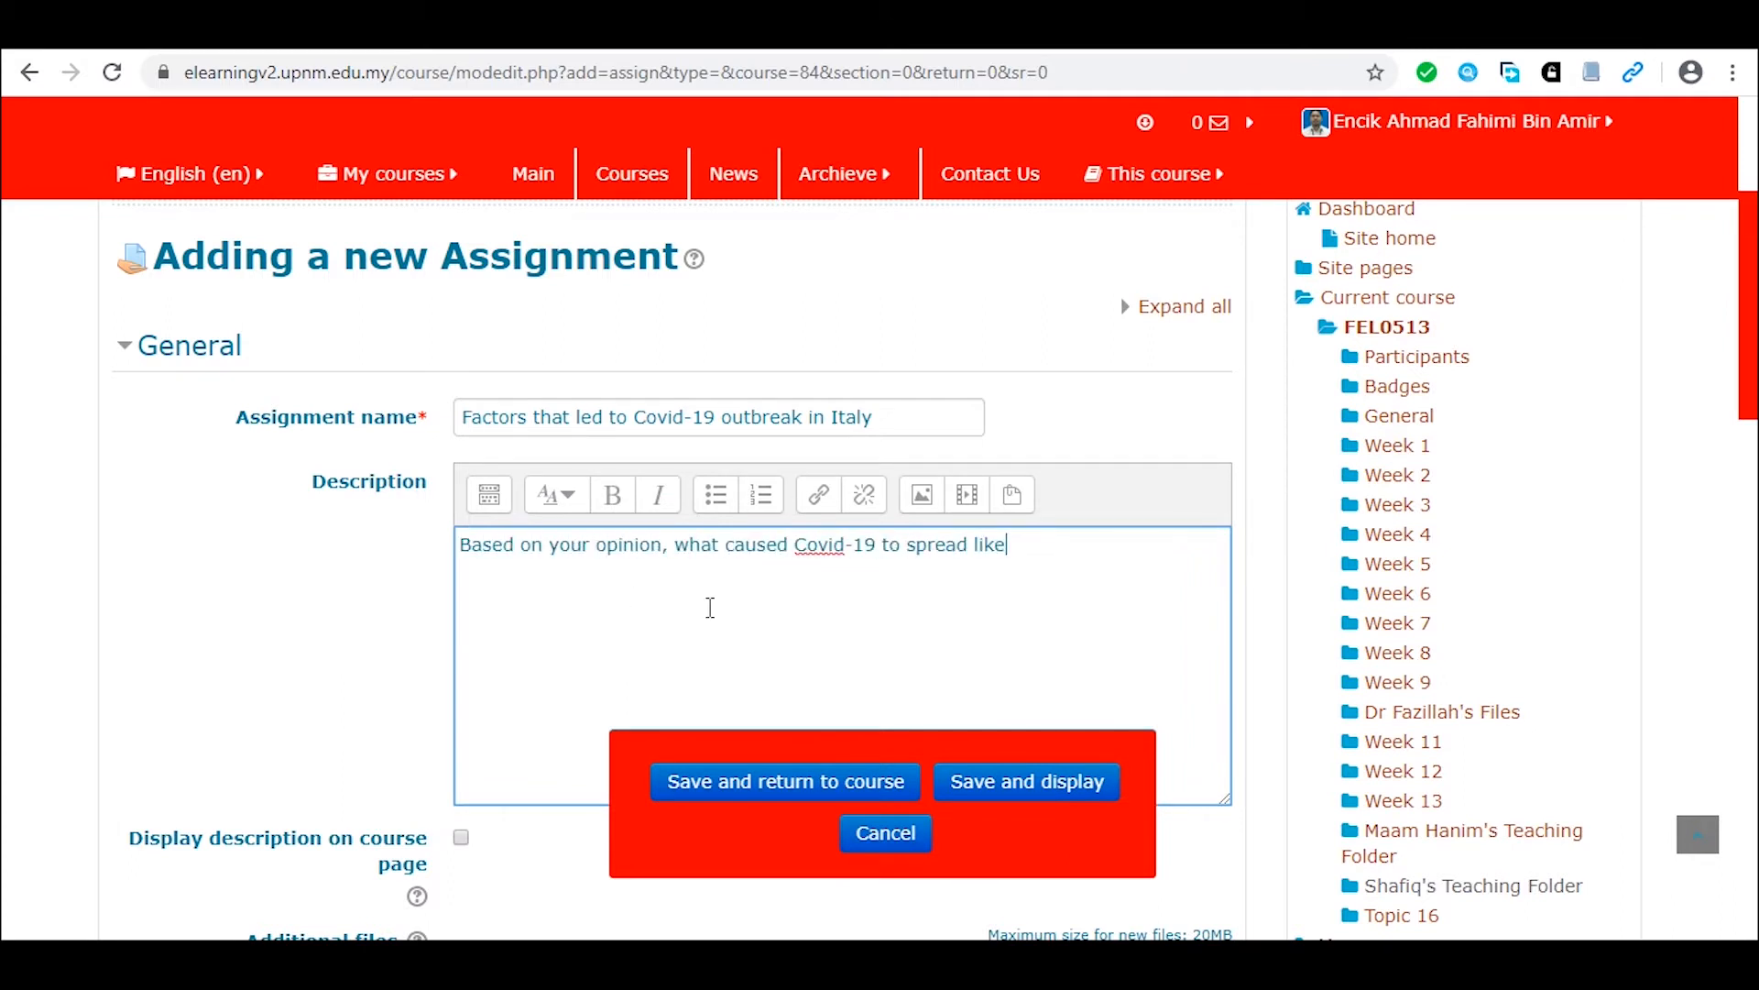
pyautogui.write(' wildfire in Italy?')
# Add the lines "Please include references and if possible diagrams in your report." and "Your report should not be more than 250 words." to the description.
pyautogui.press('Return')
pyautogui.write('Please include references and if ')
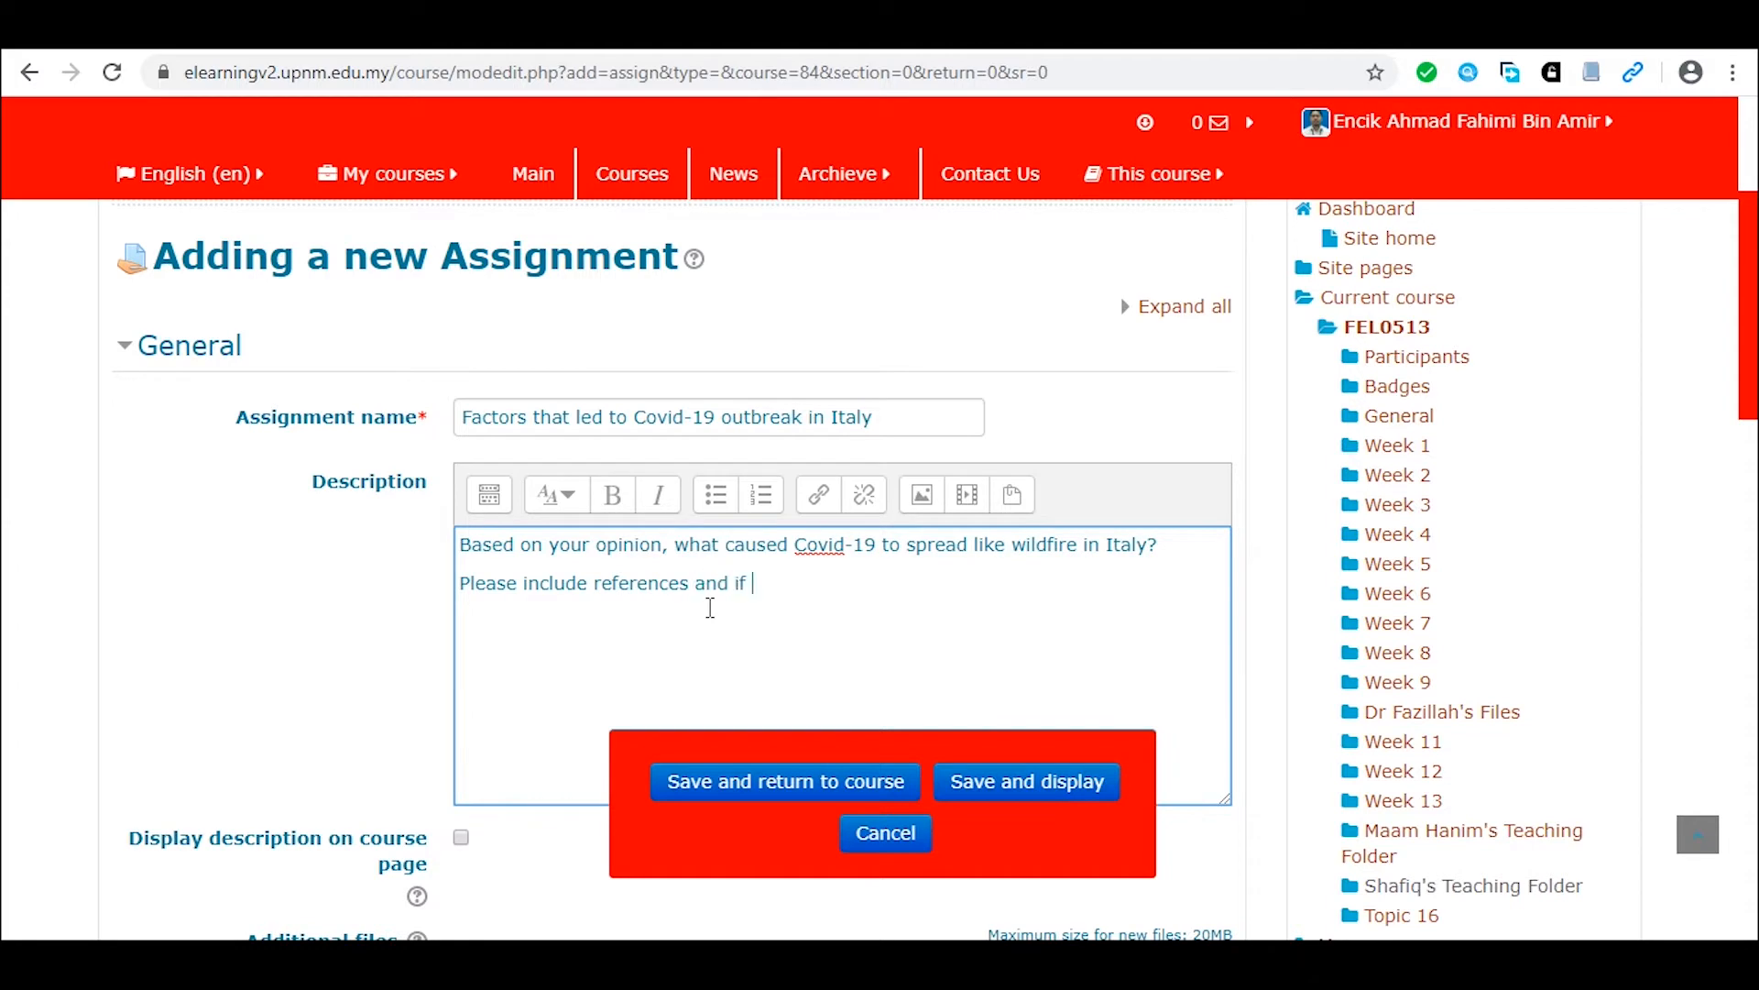
pyautogui.write('possible diagrams in your report.')
pyautogui.press('Return')
pyautogui.write('Your report should not be more than 250 words.')
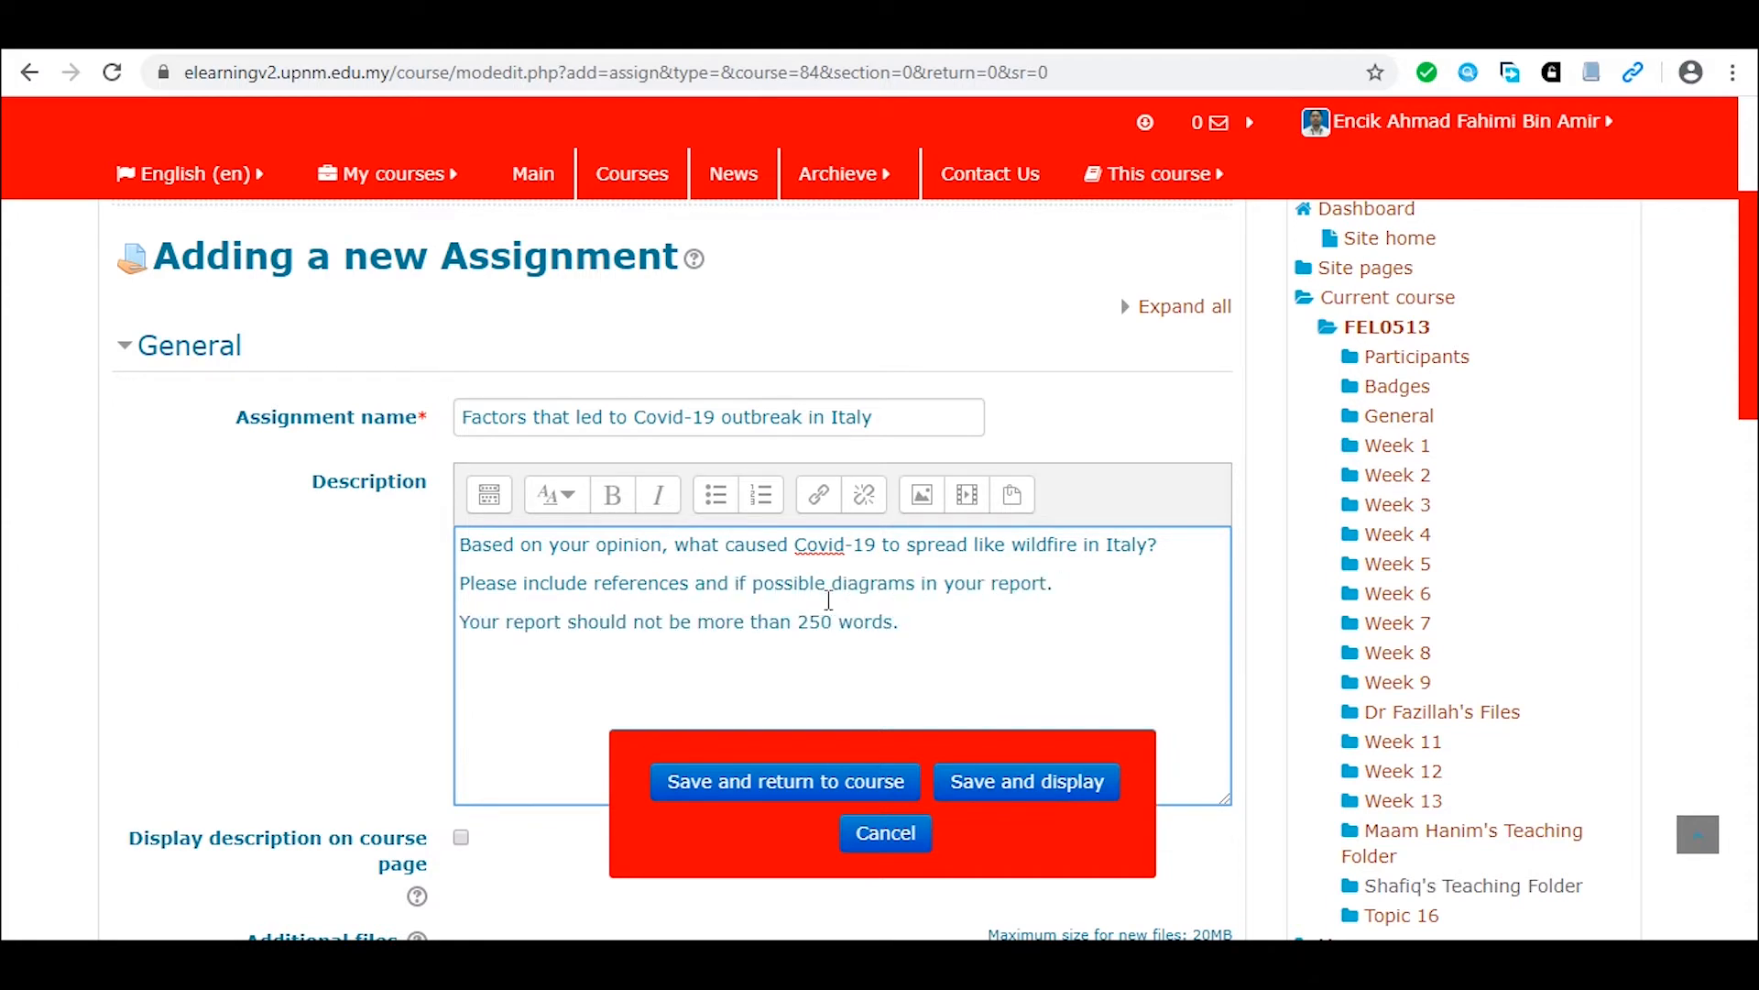
# Enable displaying the description on the course page and open the image properties for adding a picture to the description.
pyautogui.scroll(-2, 829, 600)
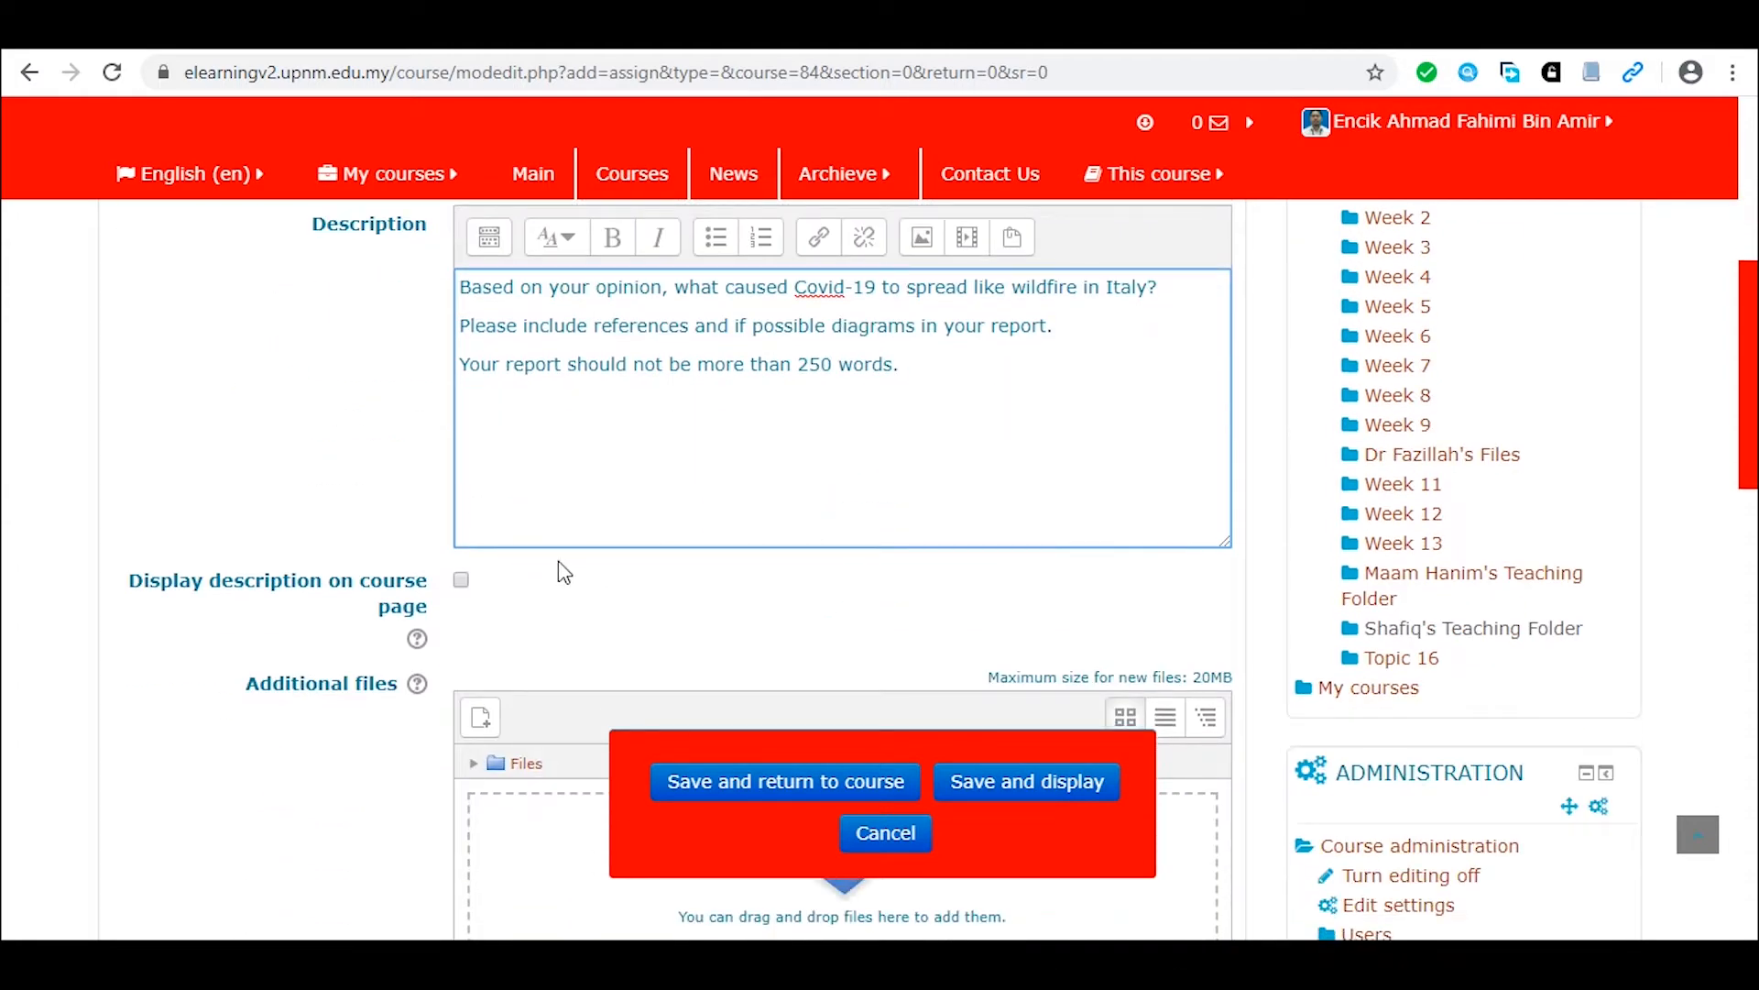
pyautogui.scroll(1, 738, 570)
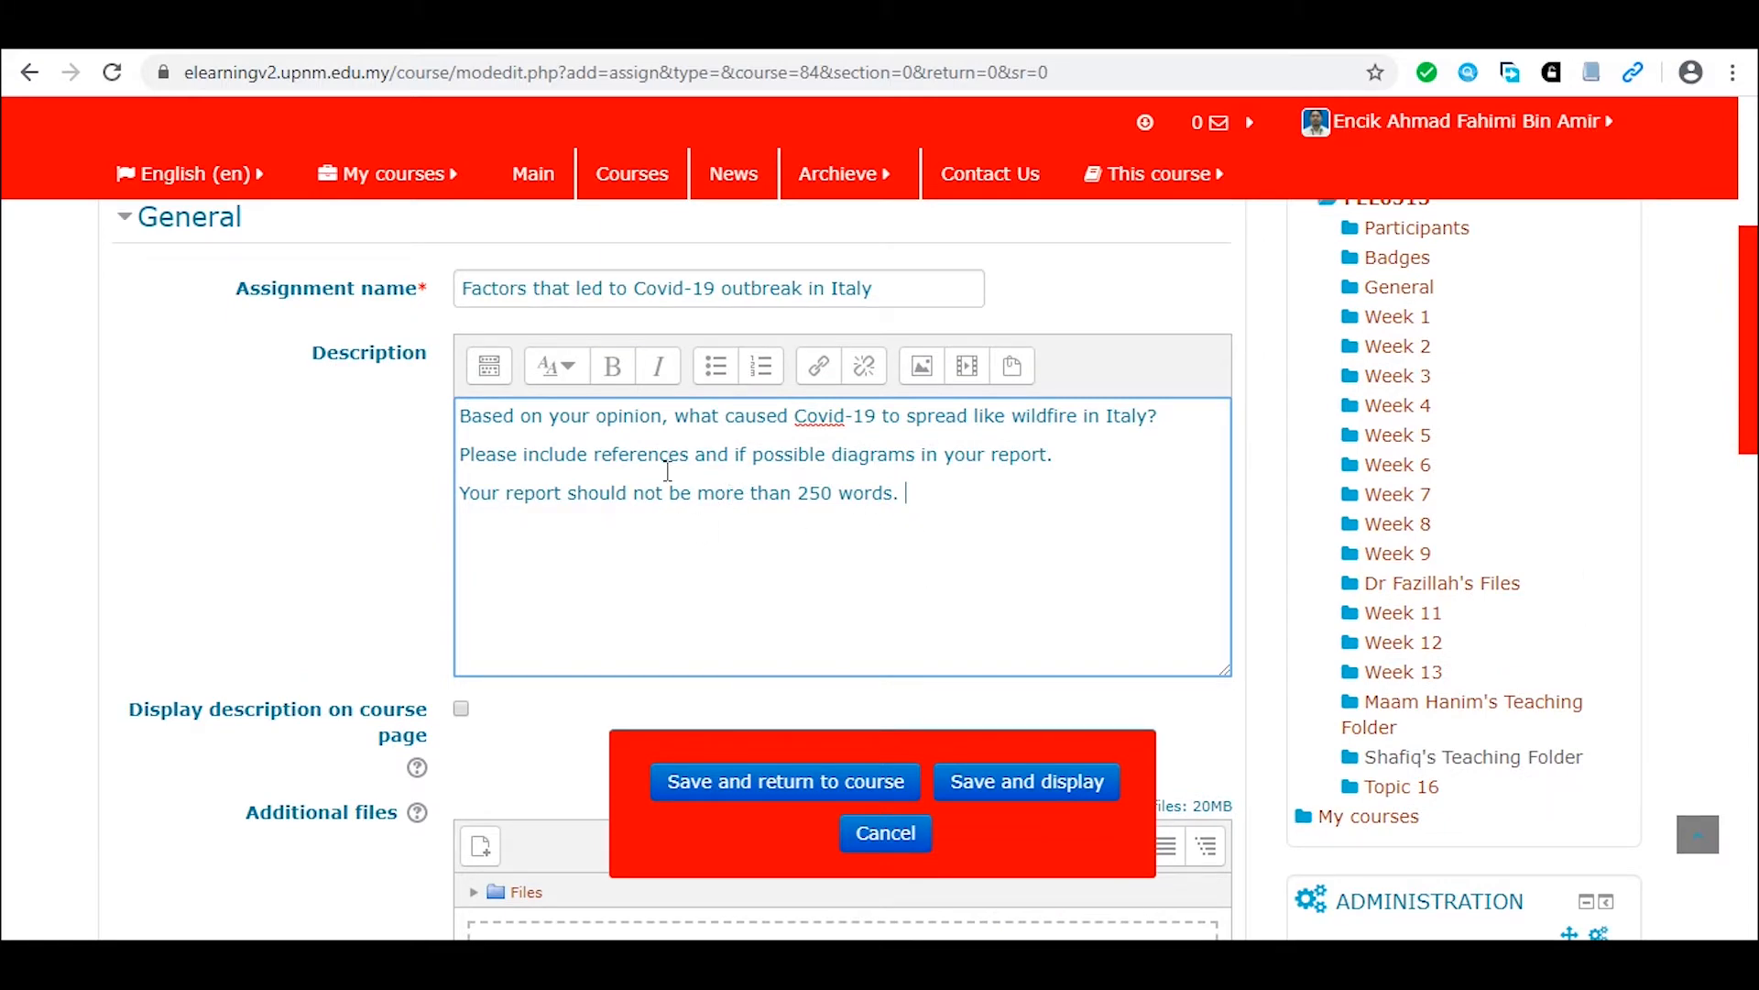
pyautogui.click(461, 709)
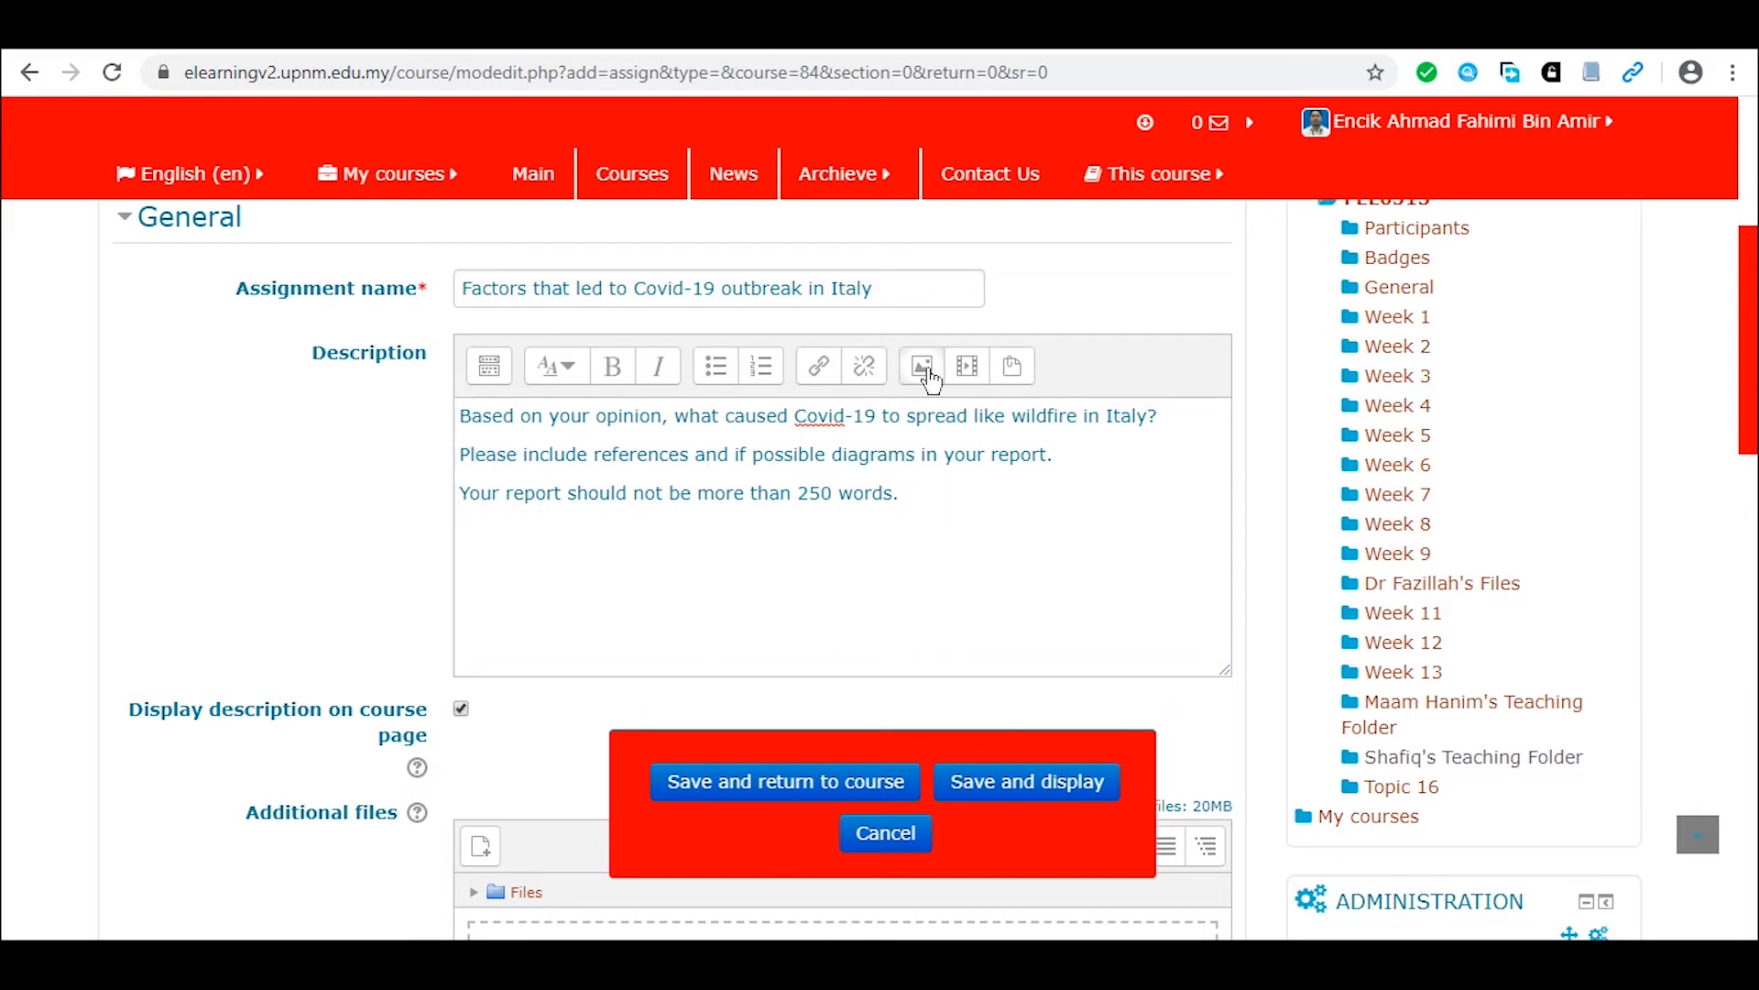
pyautogui.click(923, 368)
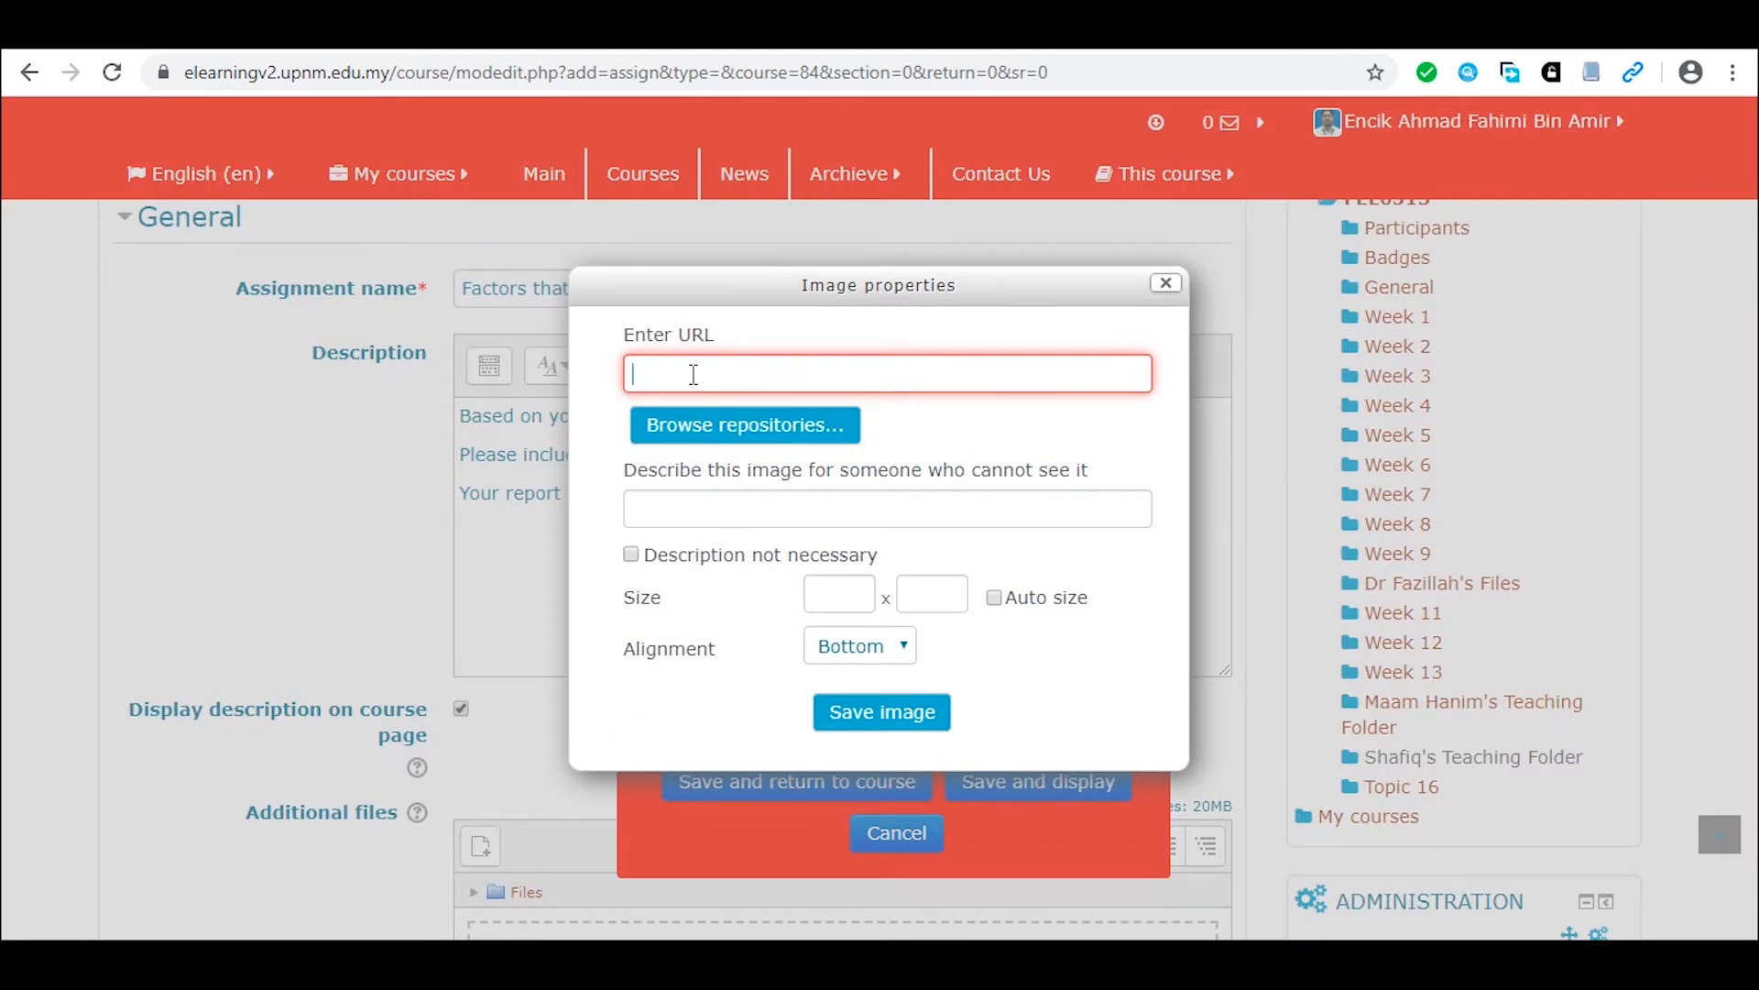
# Copy the image address of the enlarged New Scientist virus picture from Google Images and paste it as the image URL.
pyautogui.click(477, 25)
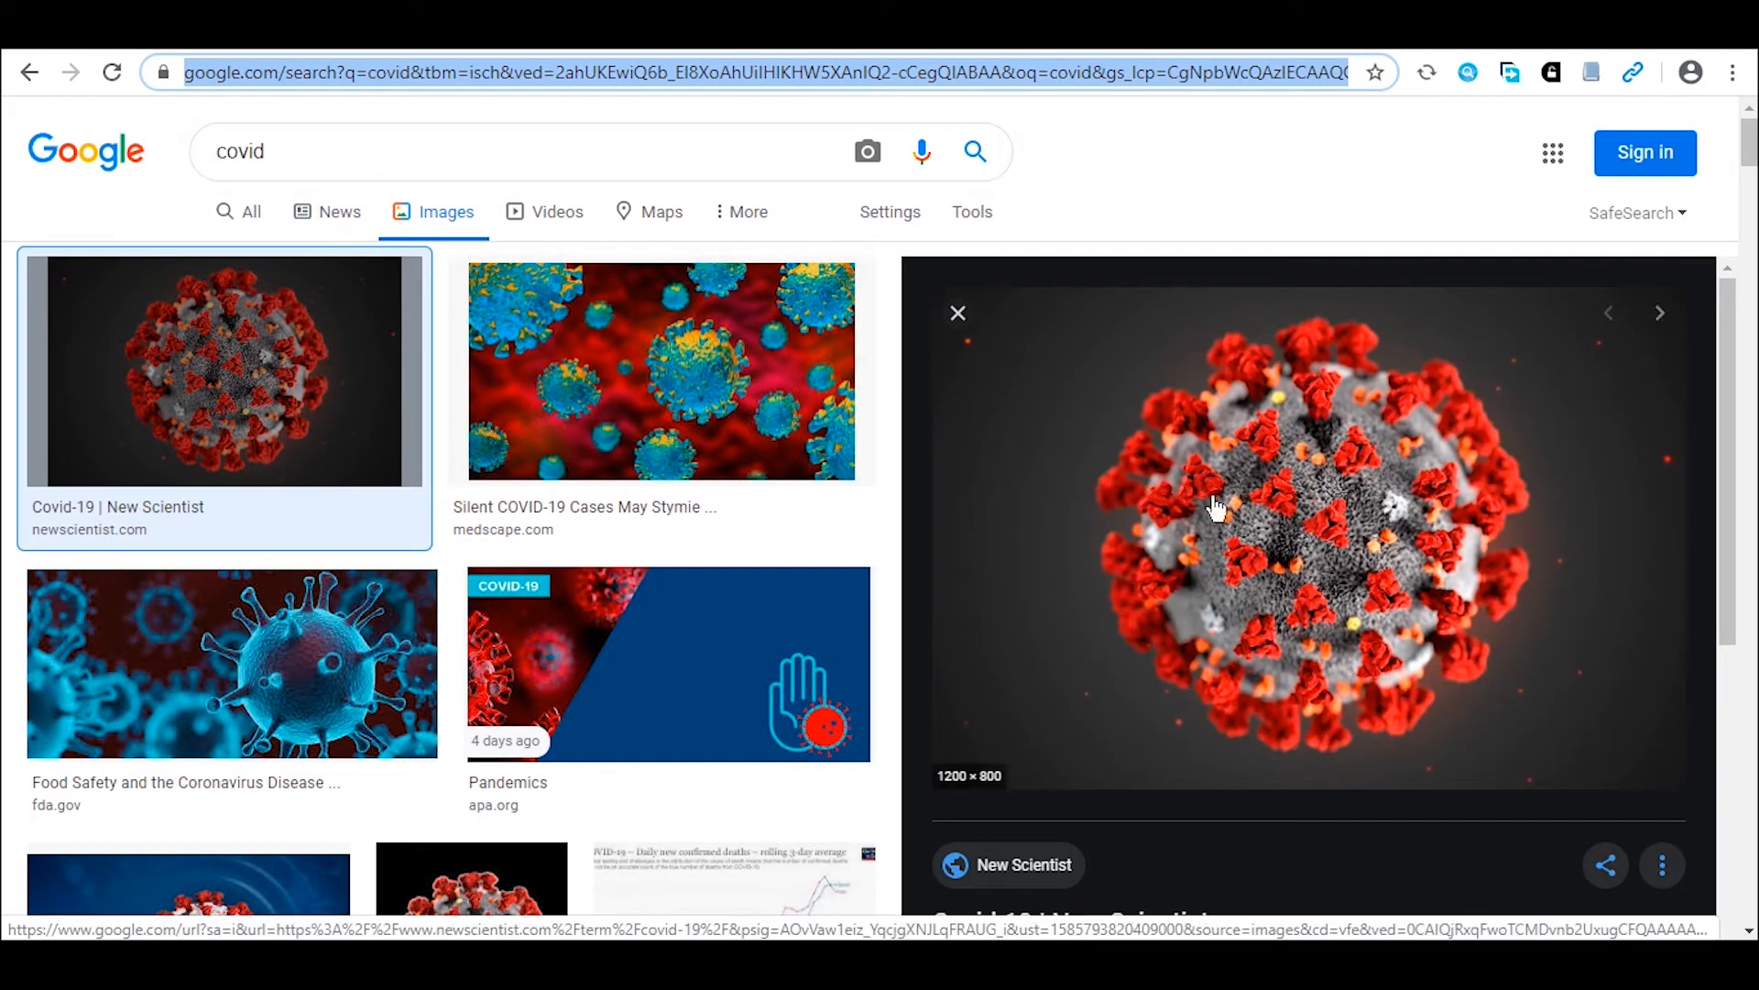
pyautogui.rightClick(1291, 556)
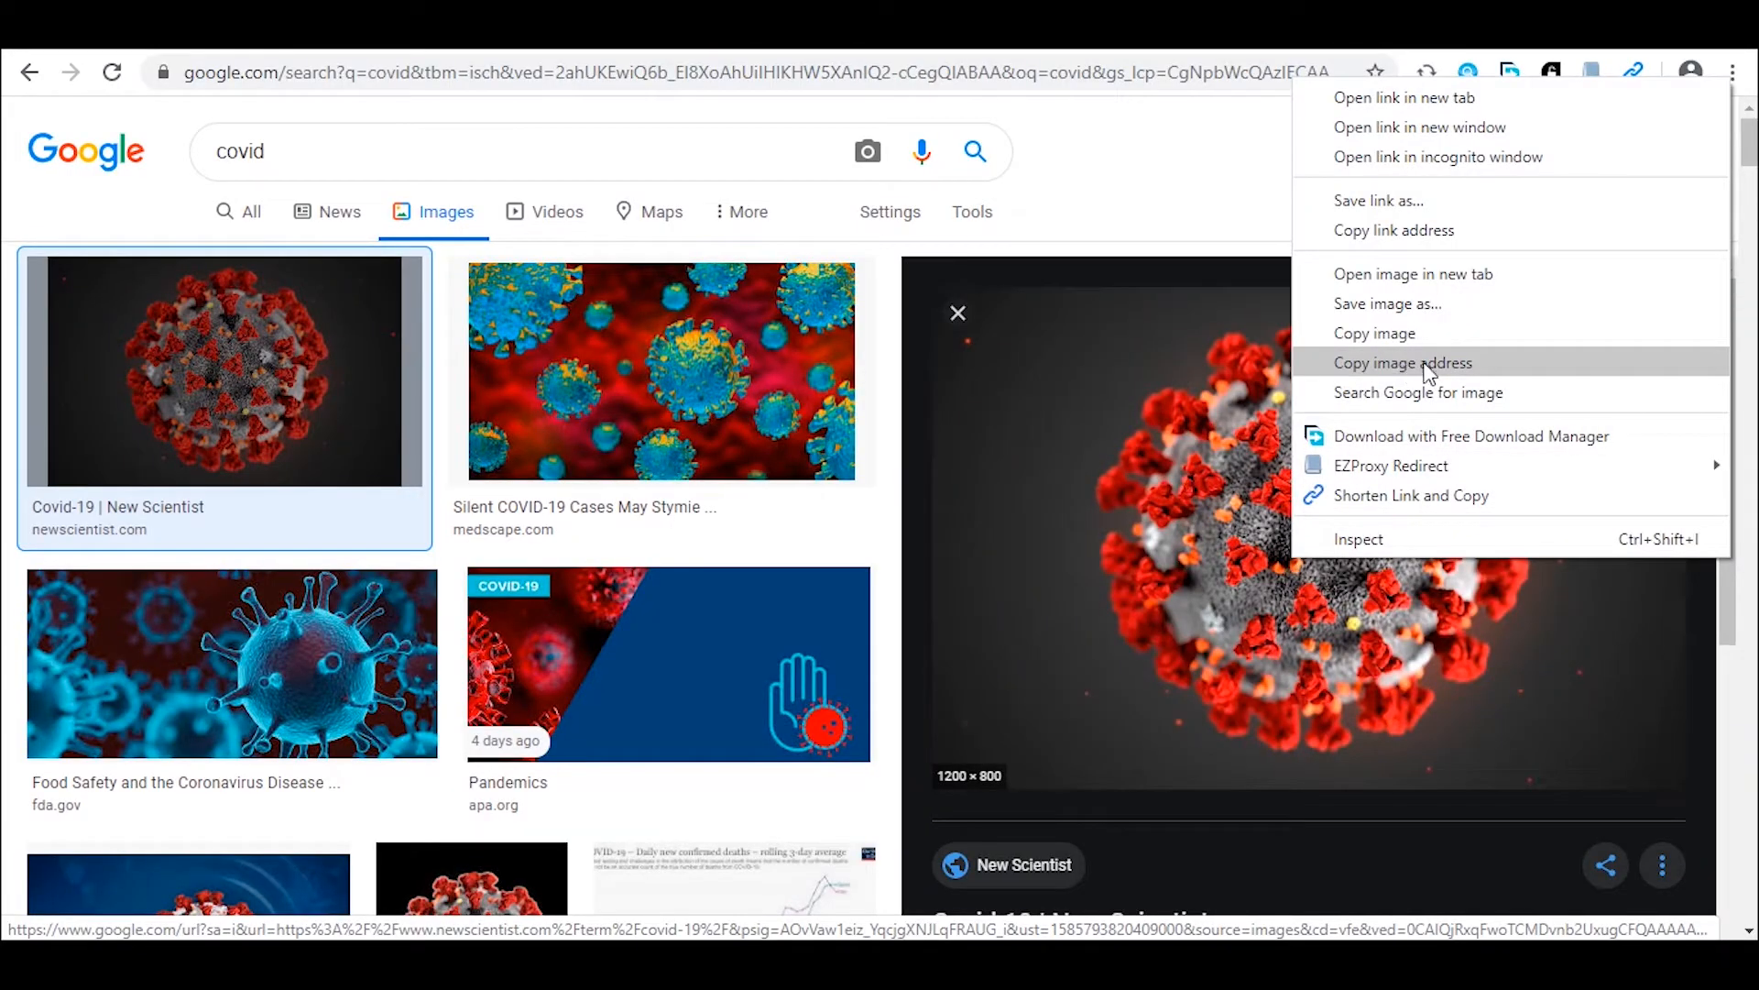
pyautogui.click(1521, 364)
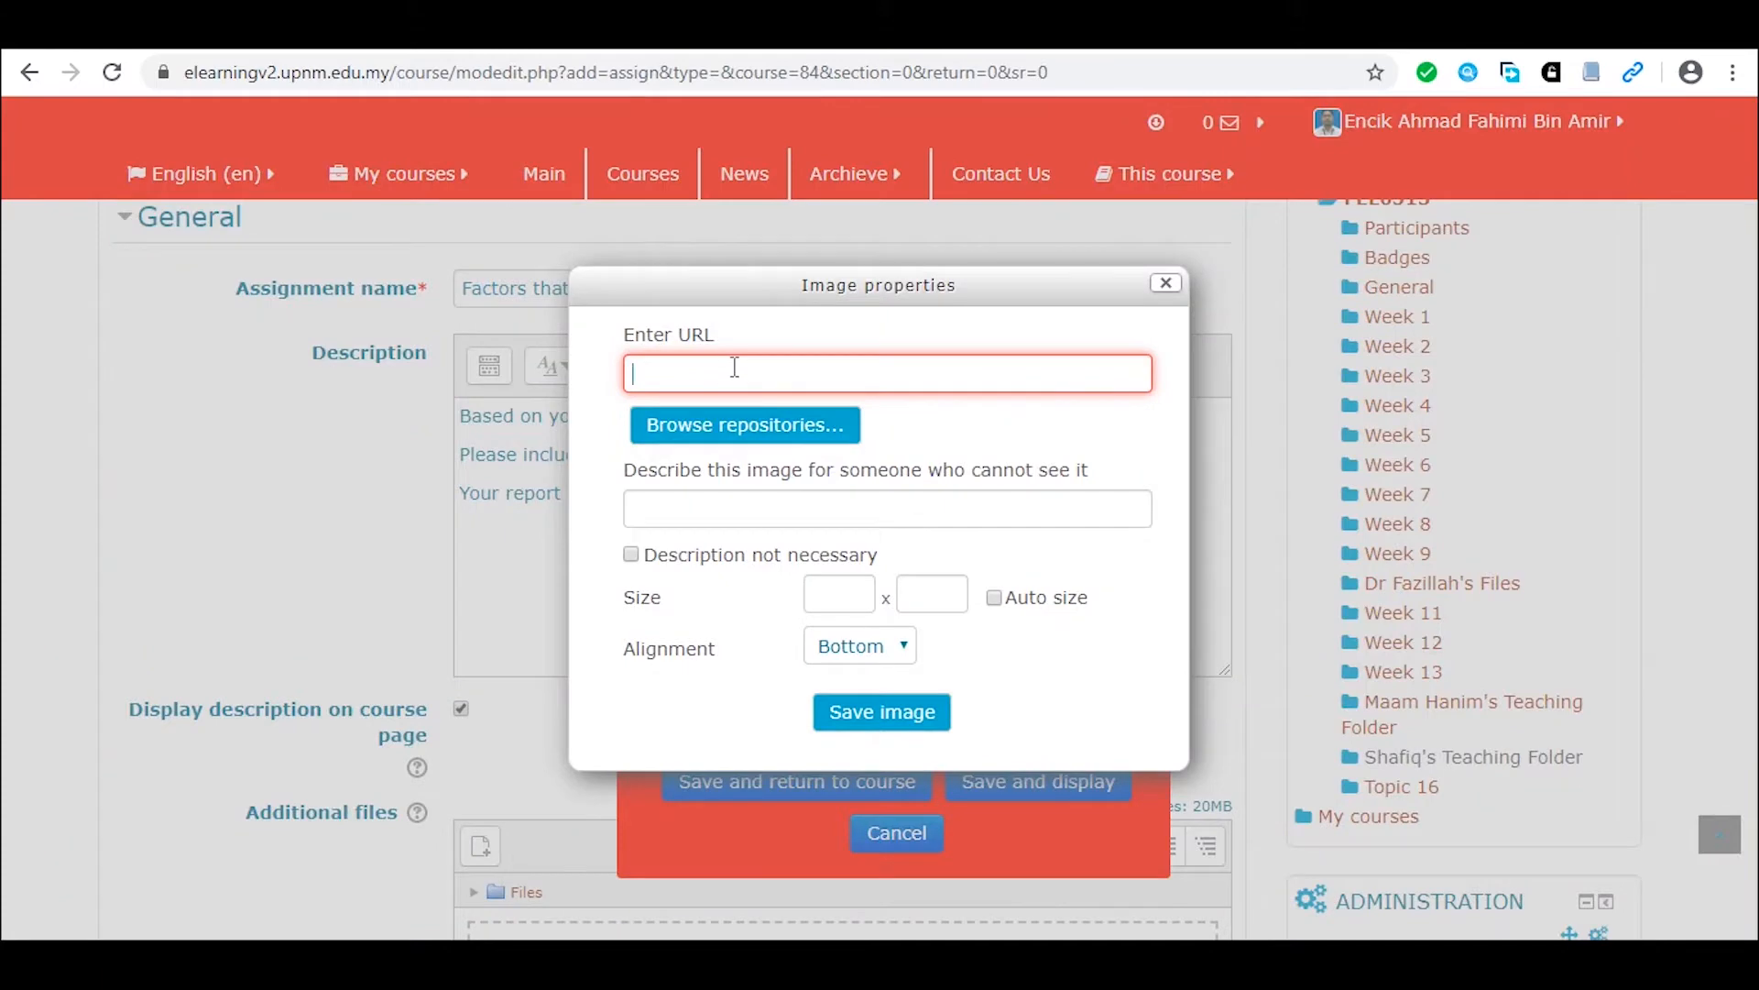
pyautogui.hotkey('ctrl', 'v')
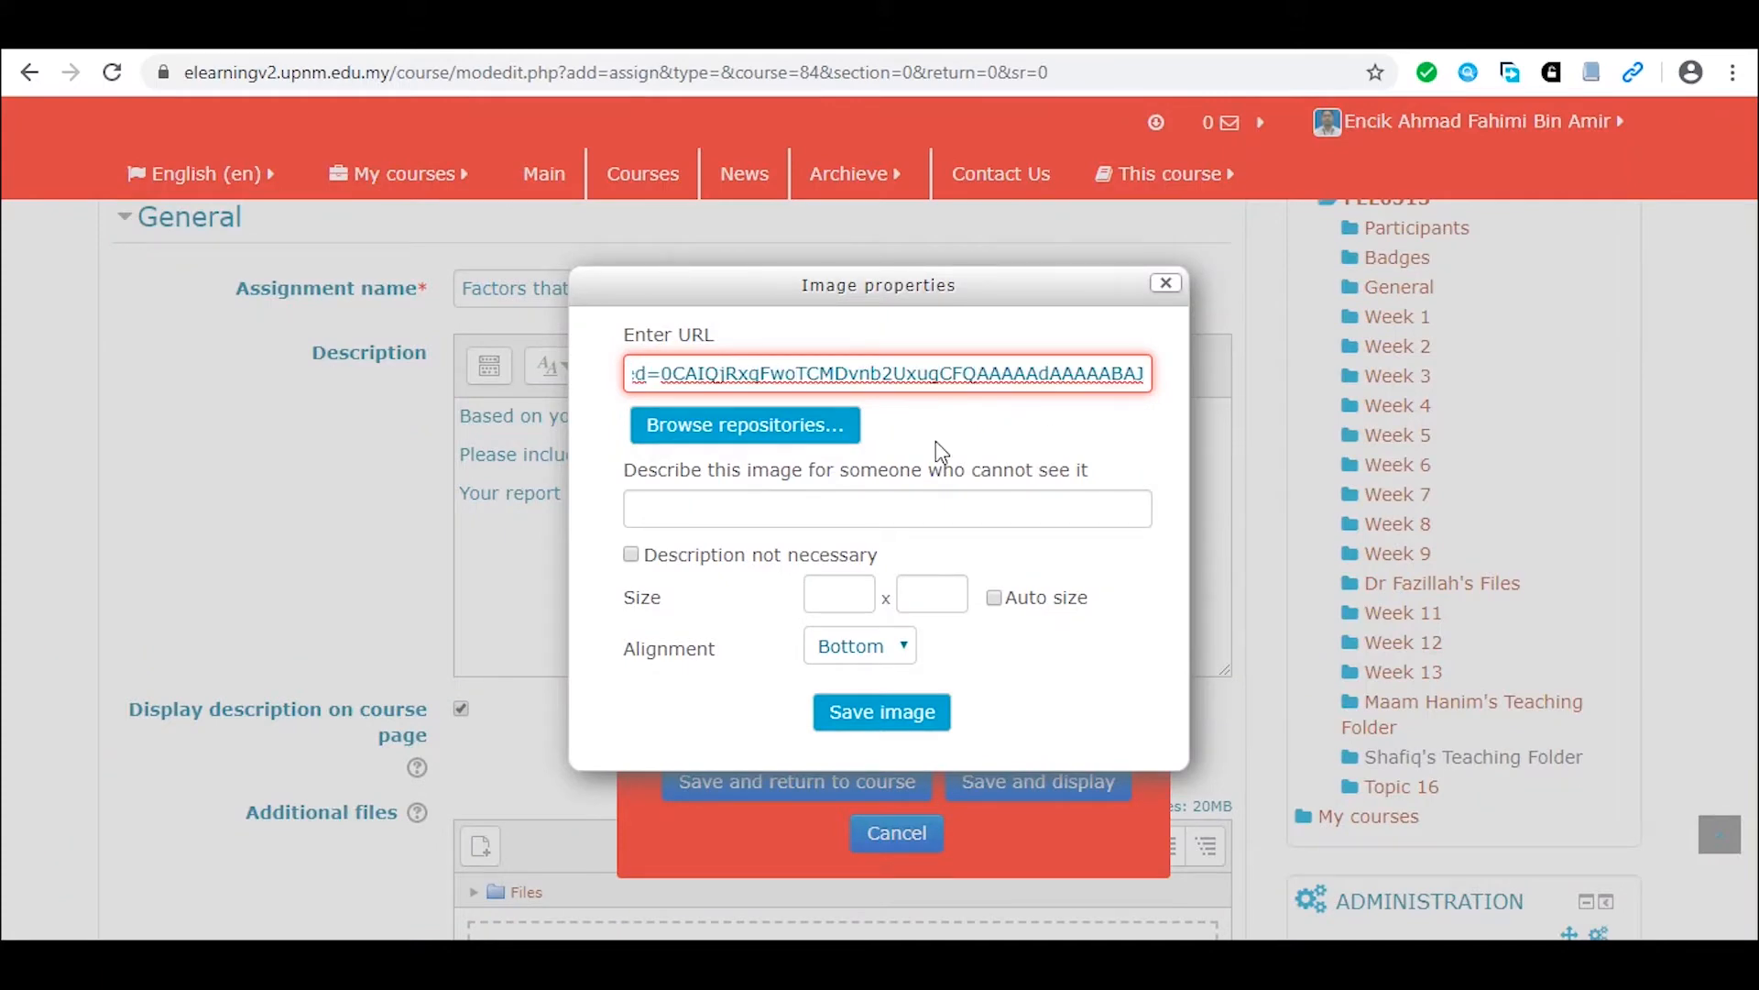
# Upload CoronaVirusHeader-Final-3 from the Pictures folder as the description image, saving it as "corona".
pyautogui.click(765, 432)
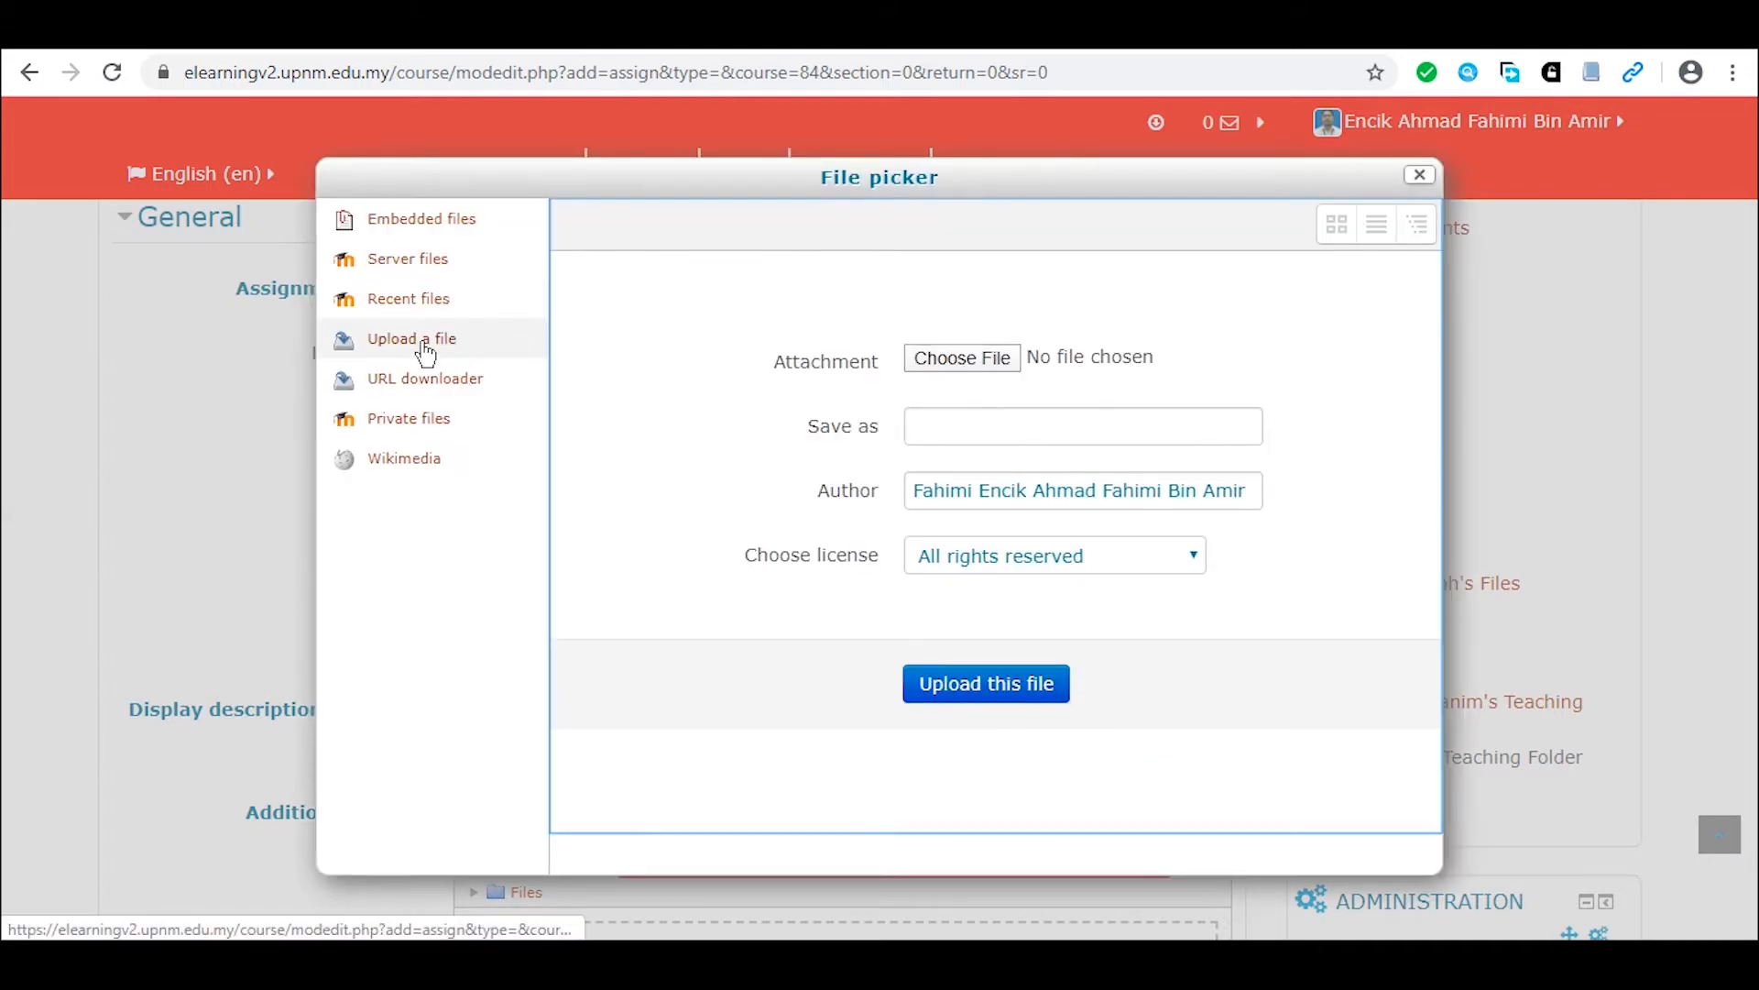
pyautogui.click(987, 361)
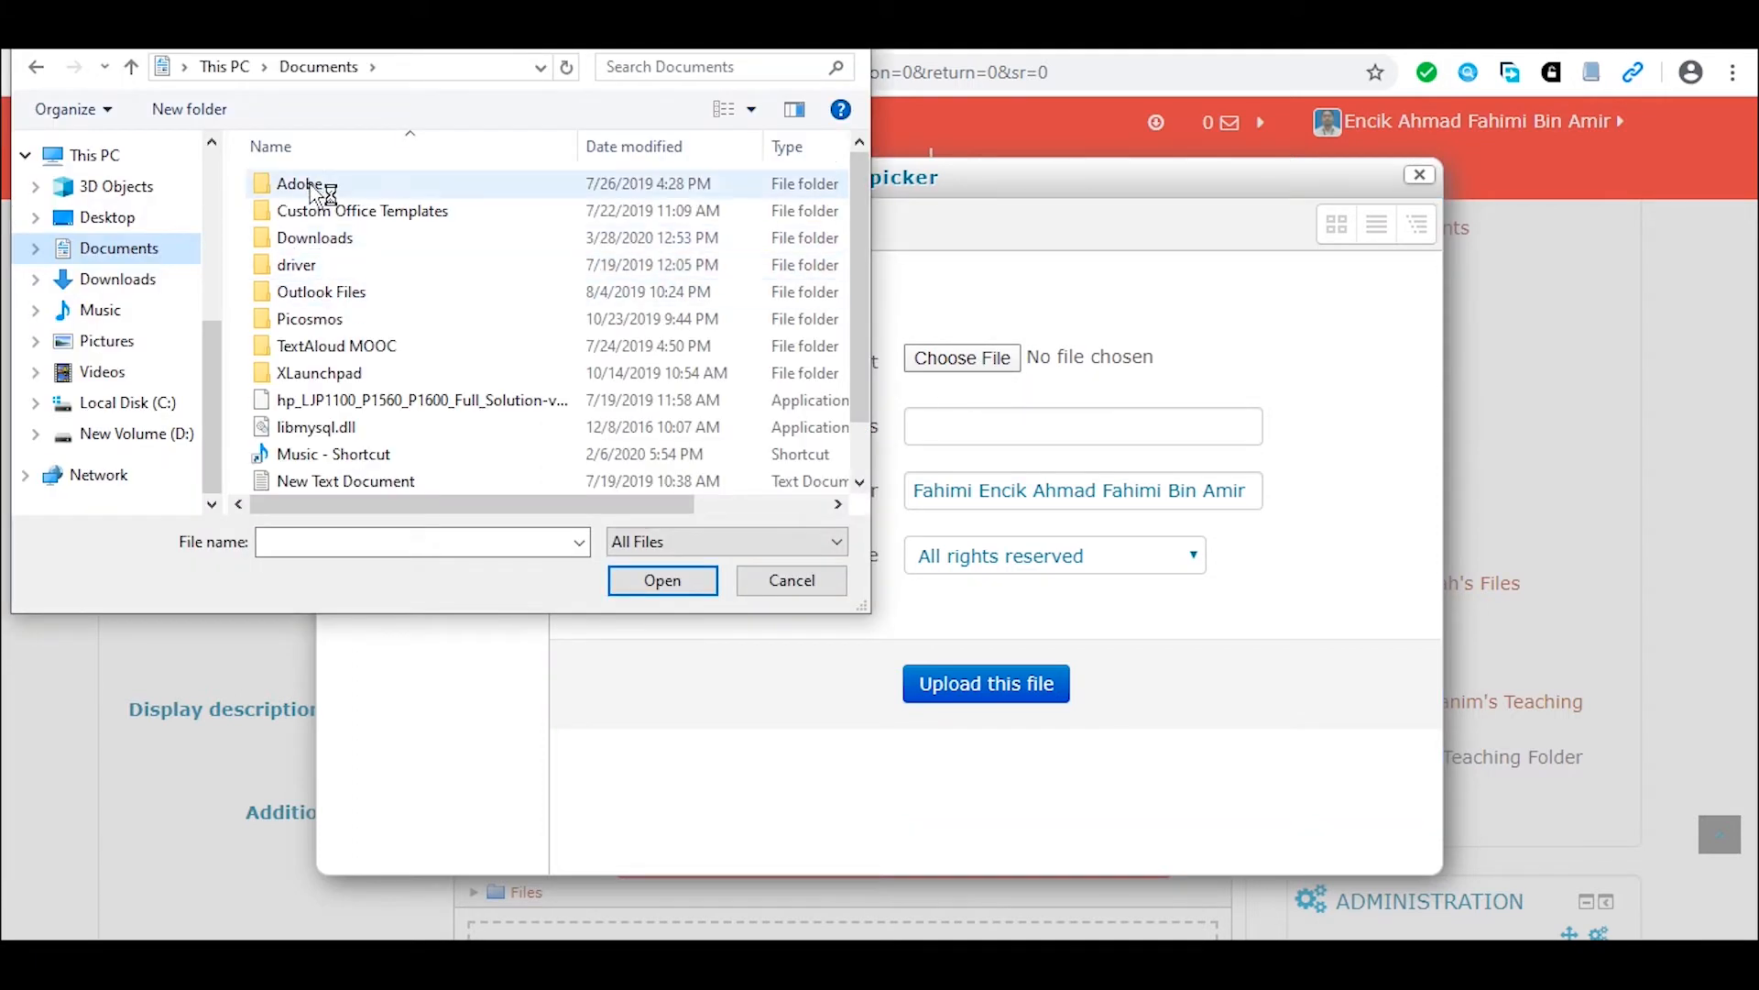
pyautogui.click(126, 343)
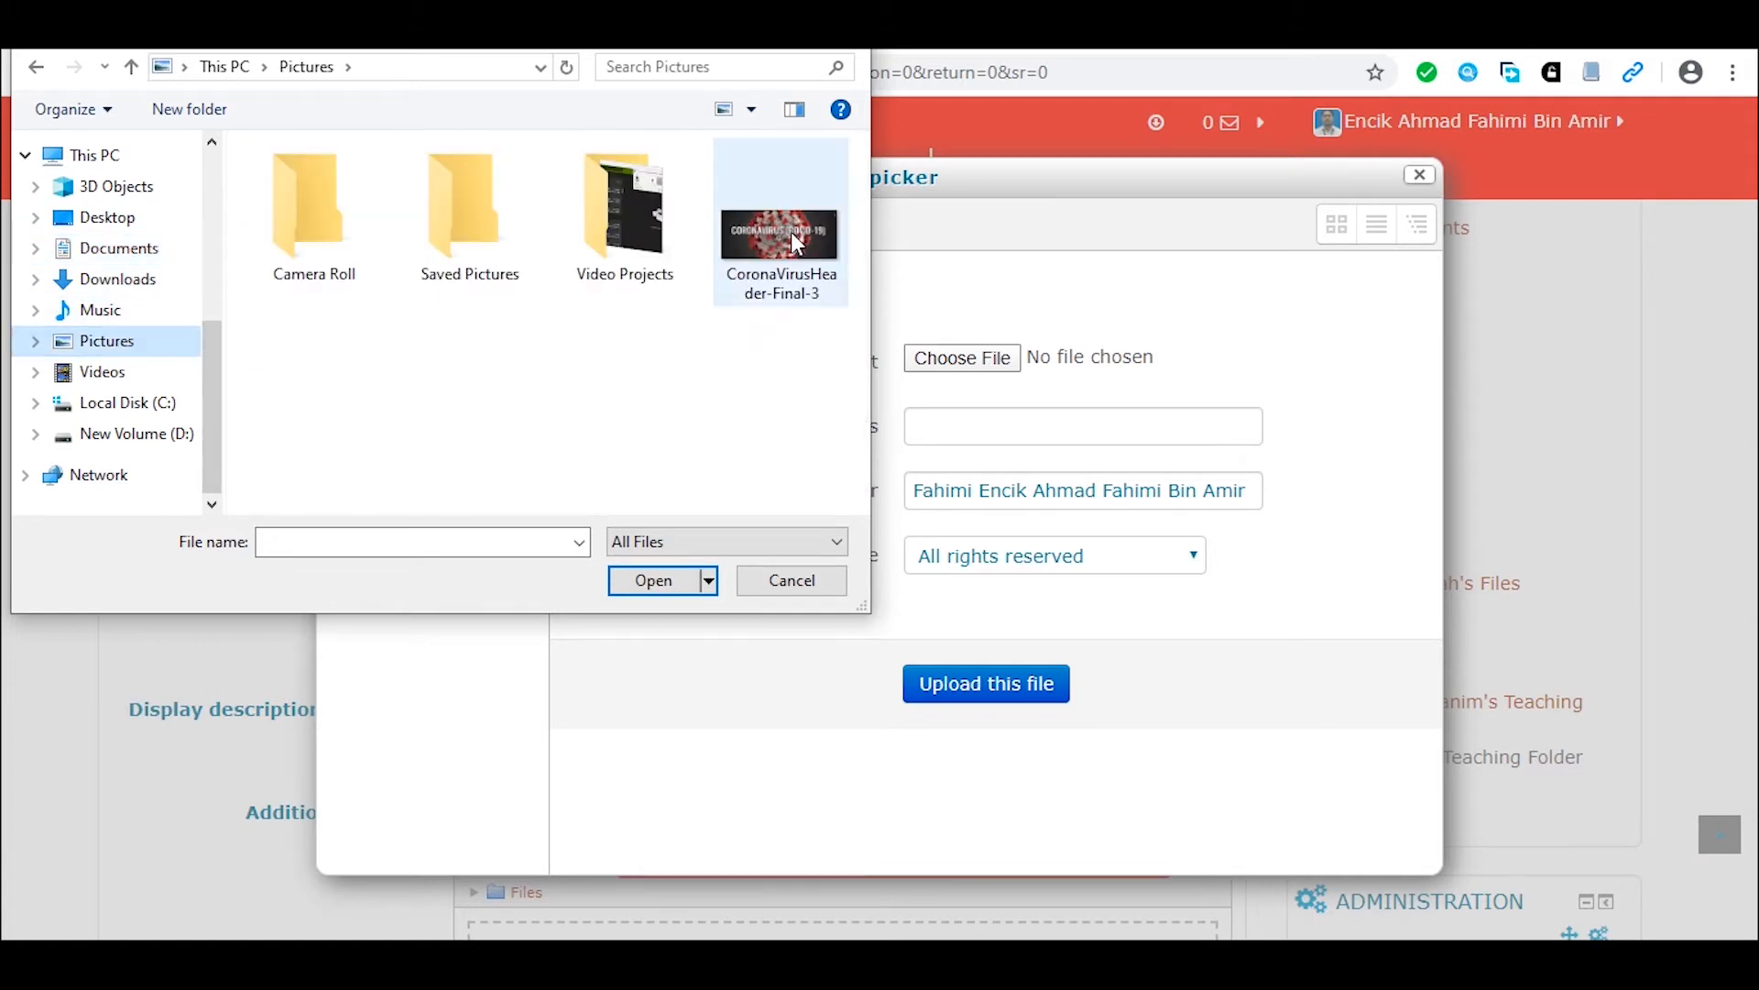
pyautogui.click(794, 256)
pyautogui.click(652, 581)
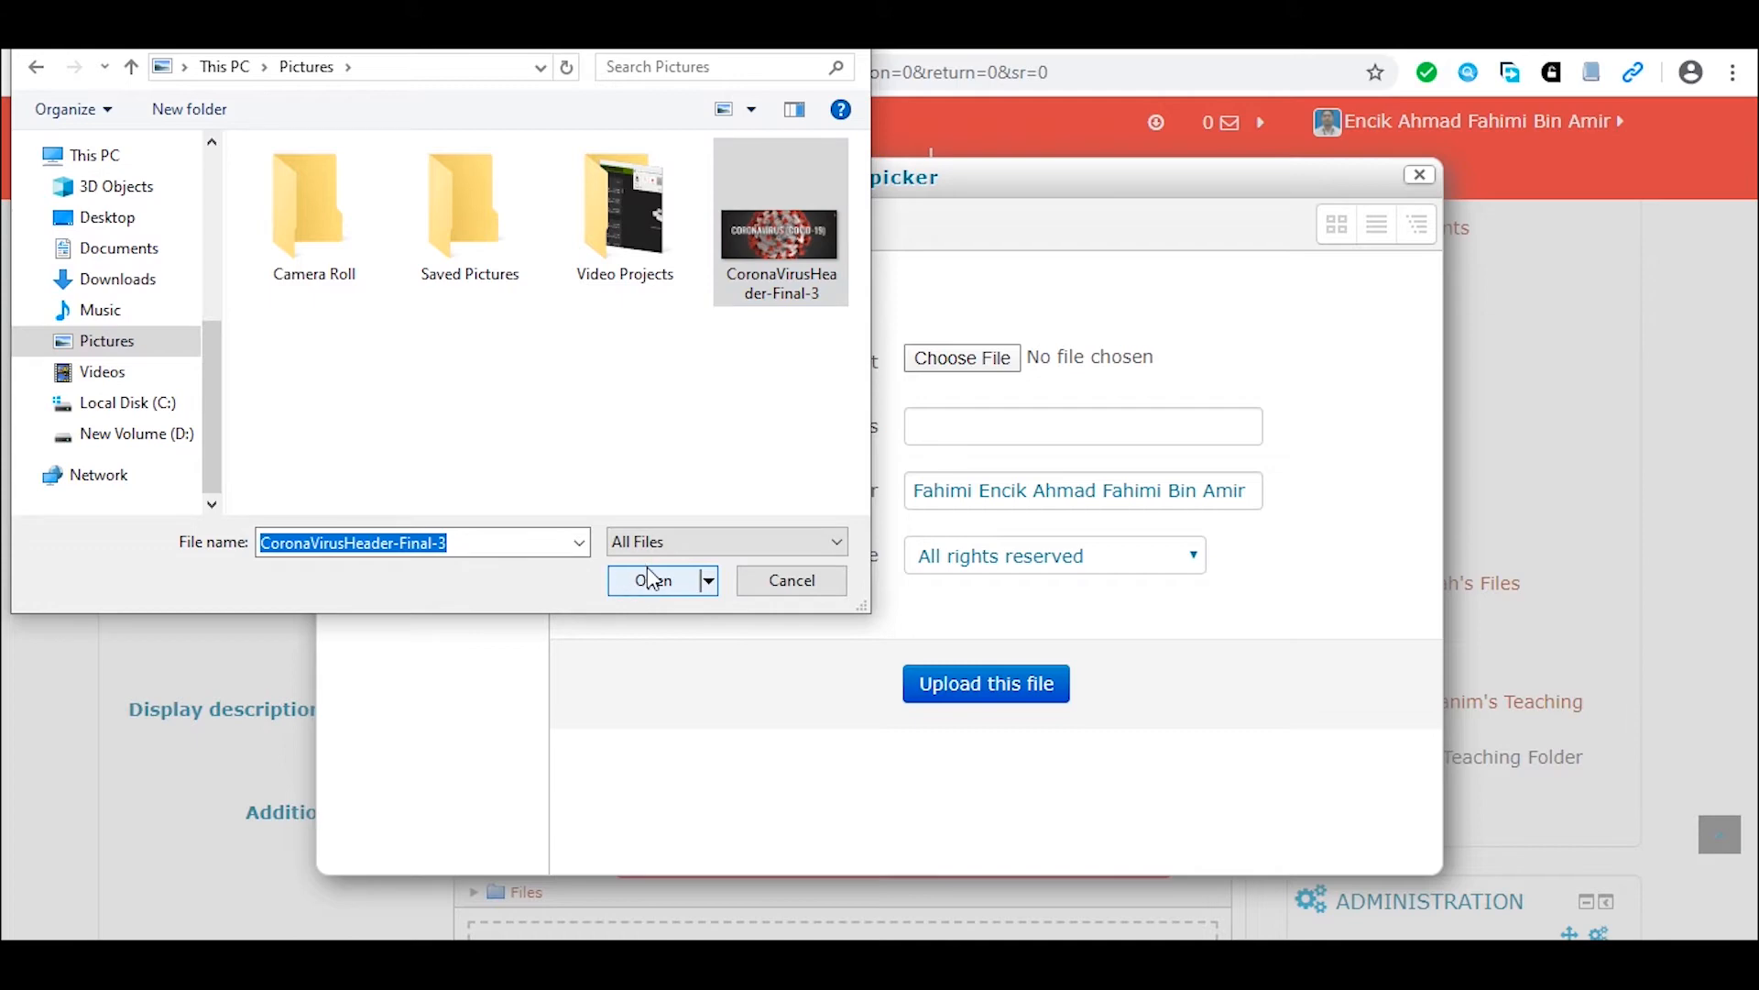
pyautogui.click(965, 428)
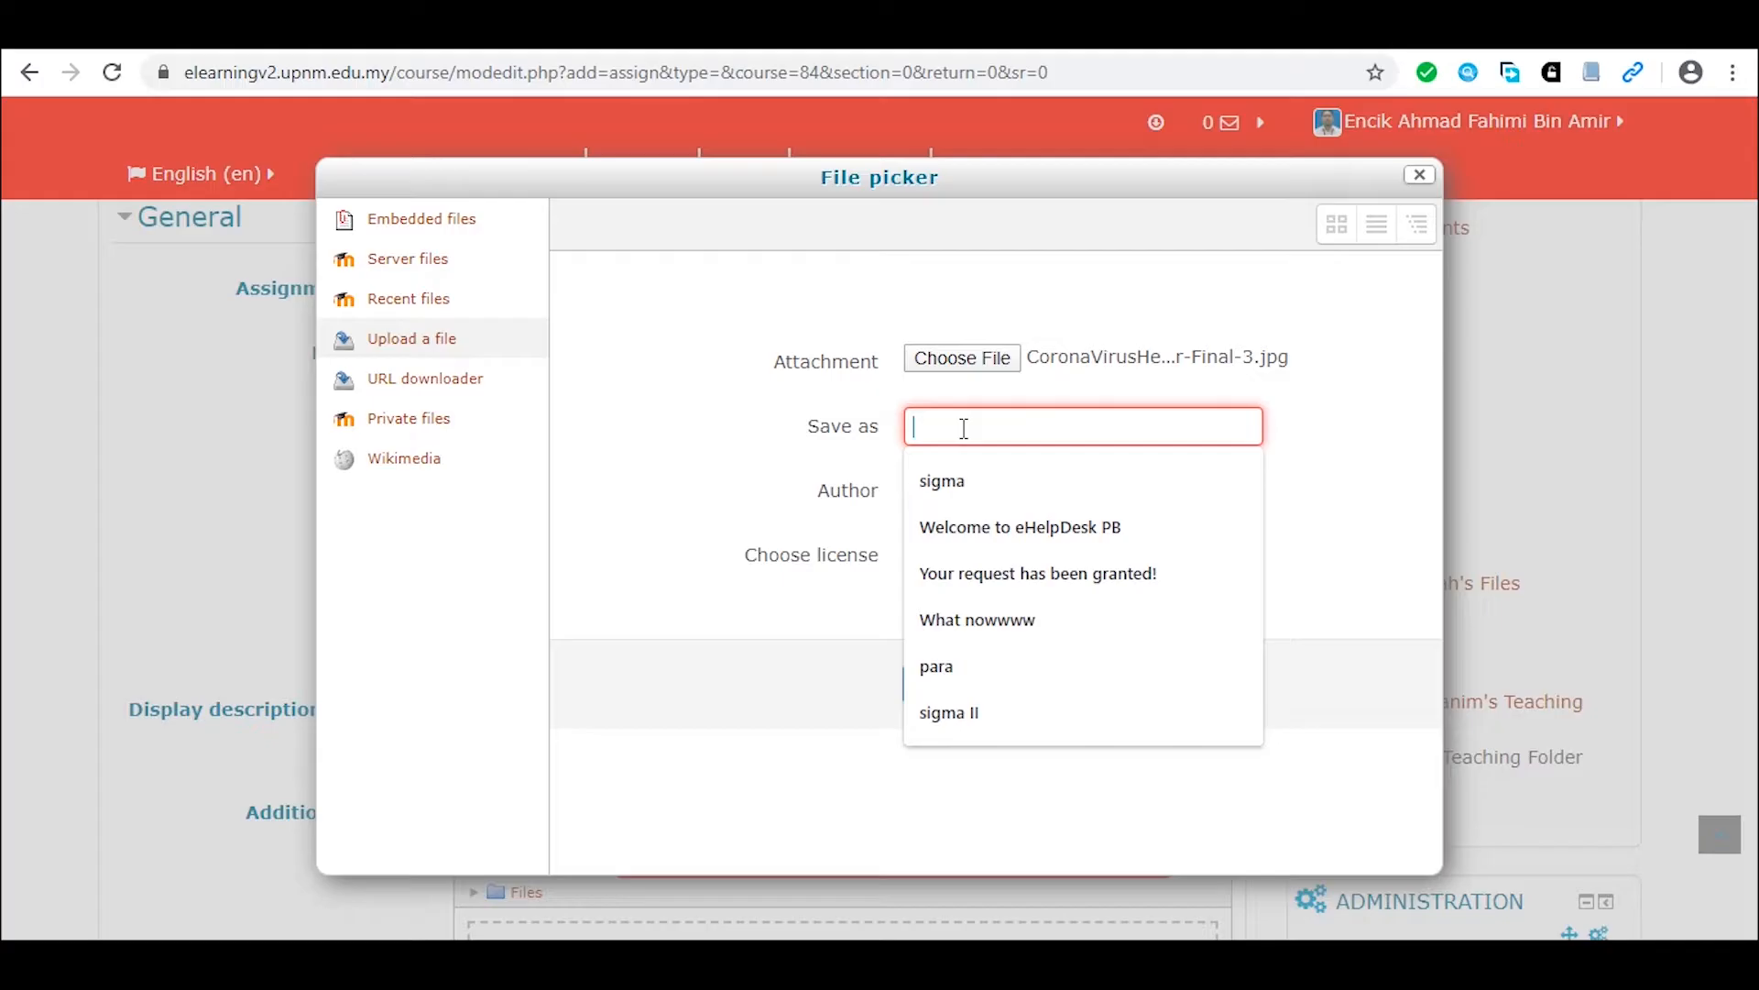
pyautogui.write('corona')
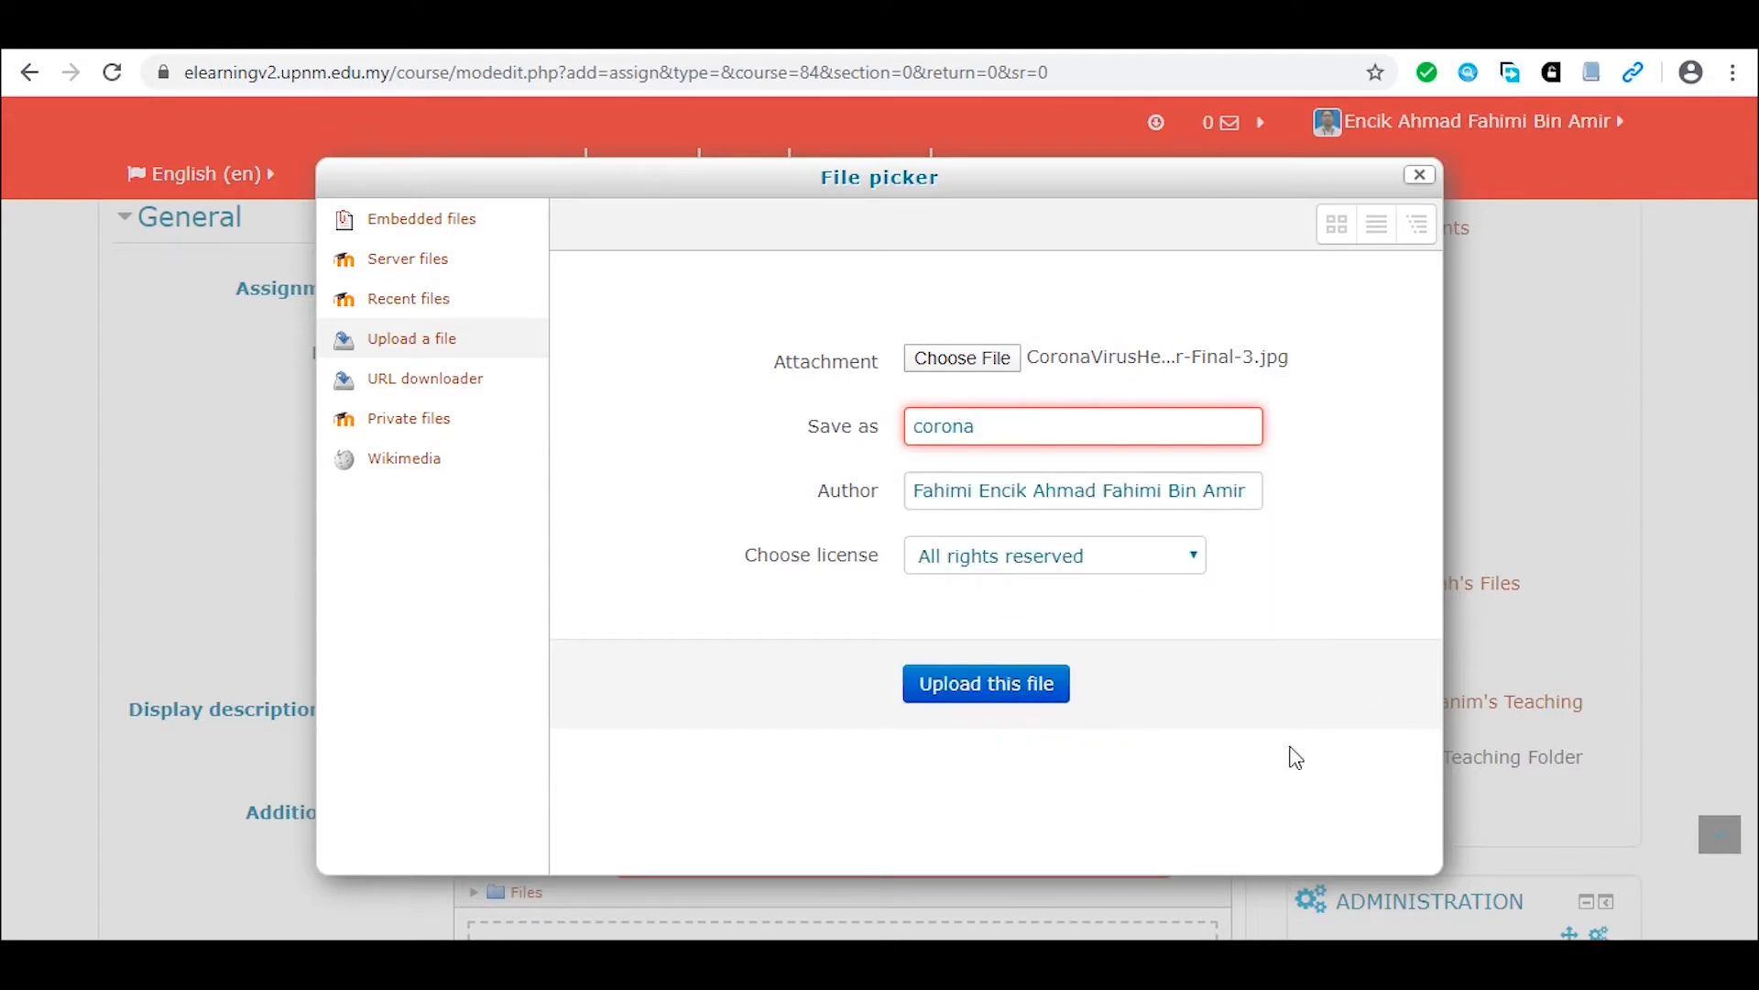
pyautogui.click(1050, 698)
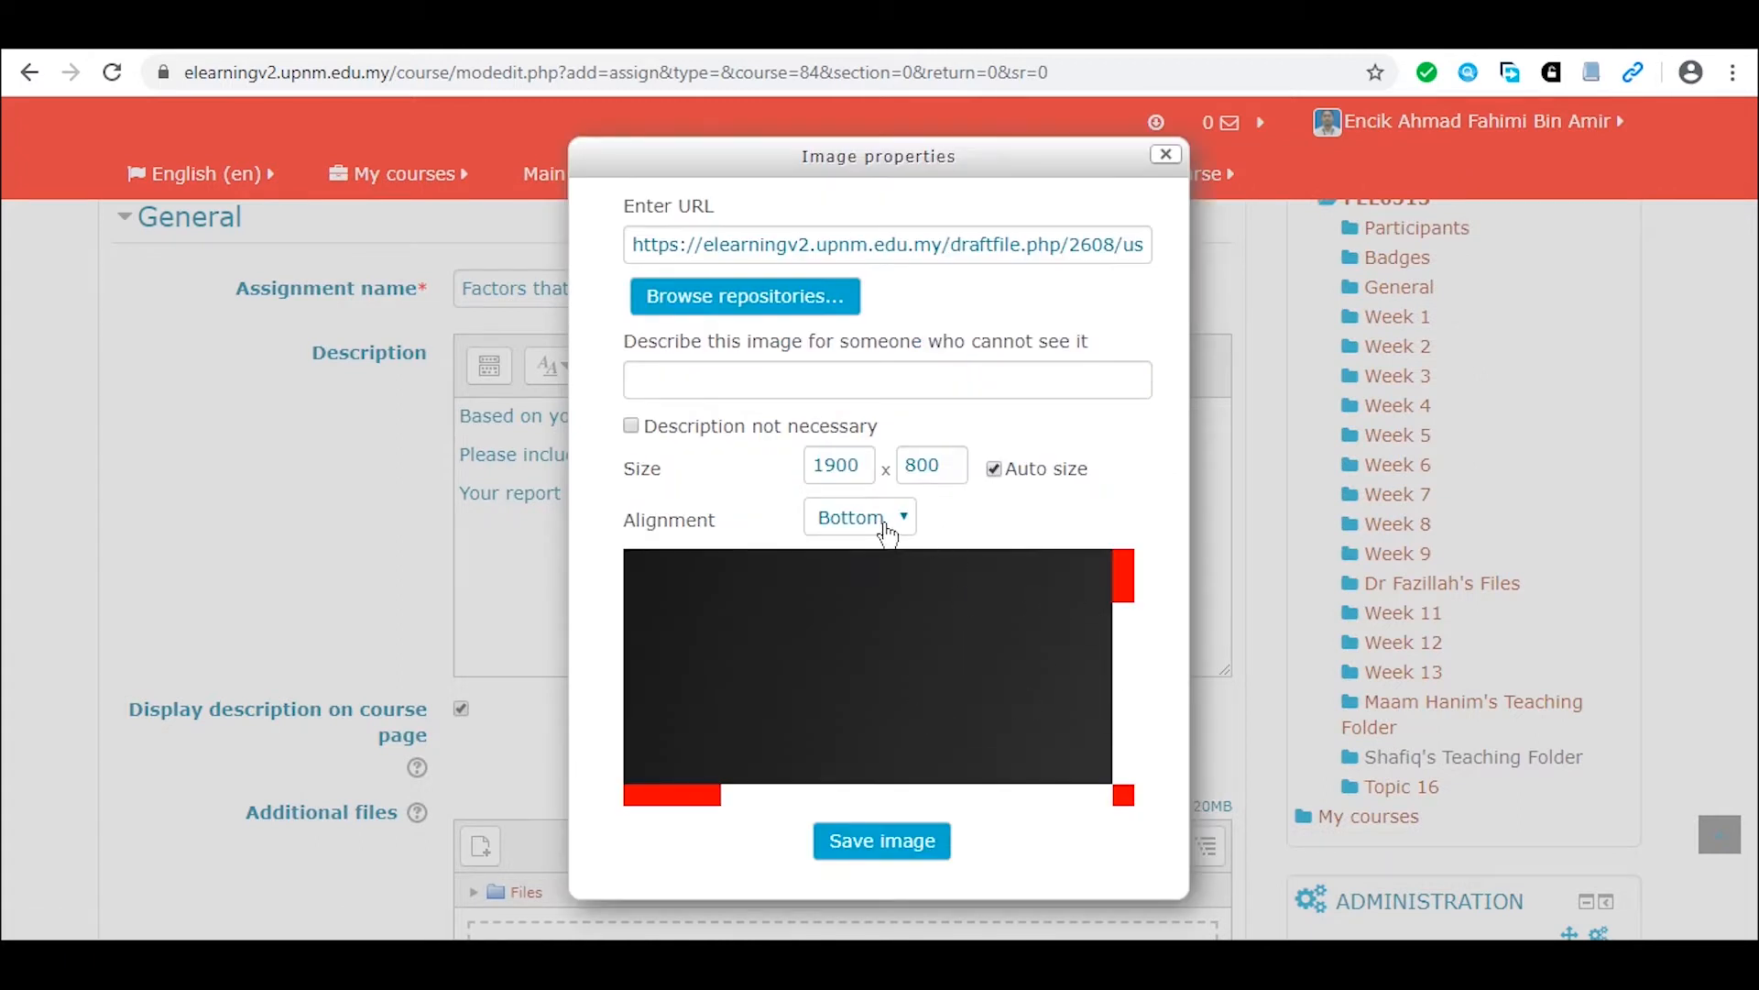
# Disable the image's auto size, mark its description as not necessary and set its size to 480 x 360.
pyautogui.click(993, 468)
pyautogui.click(632, 427)
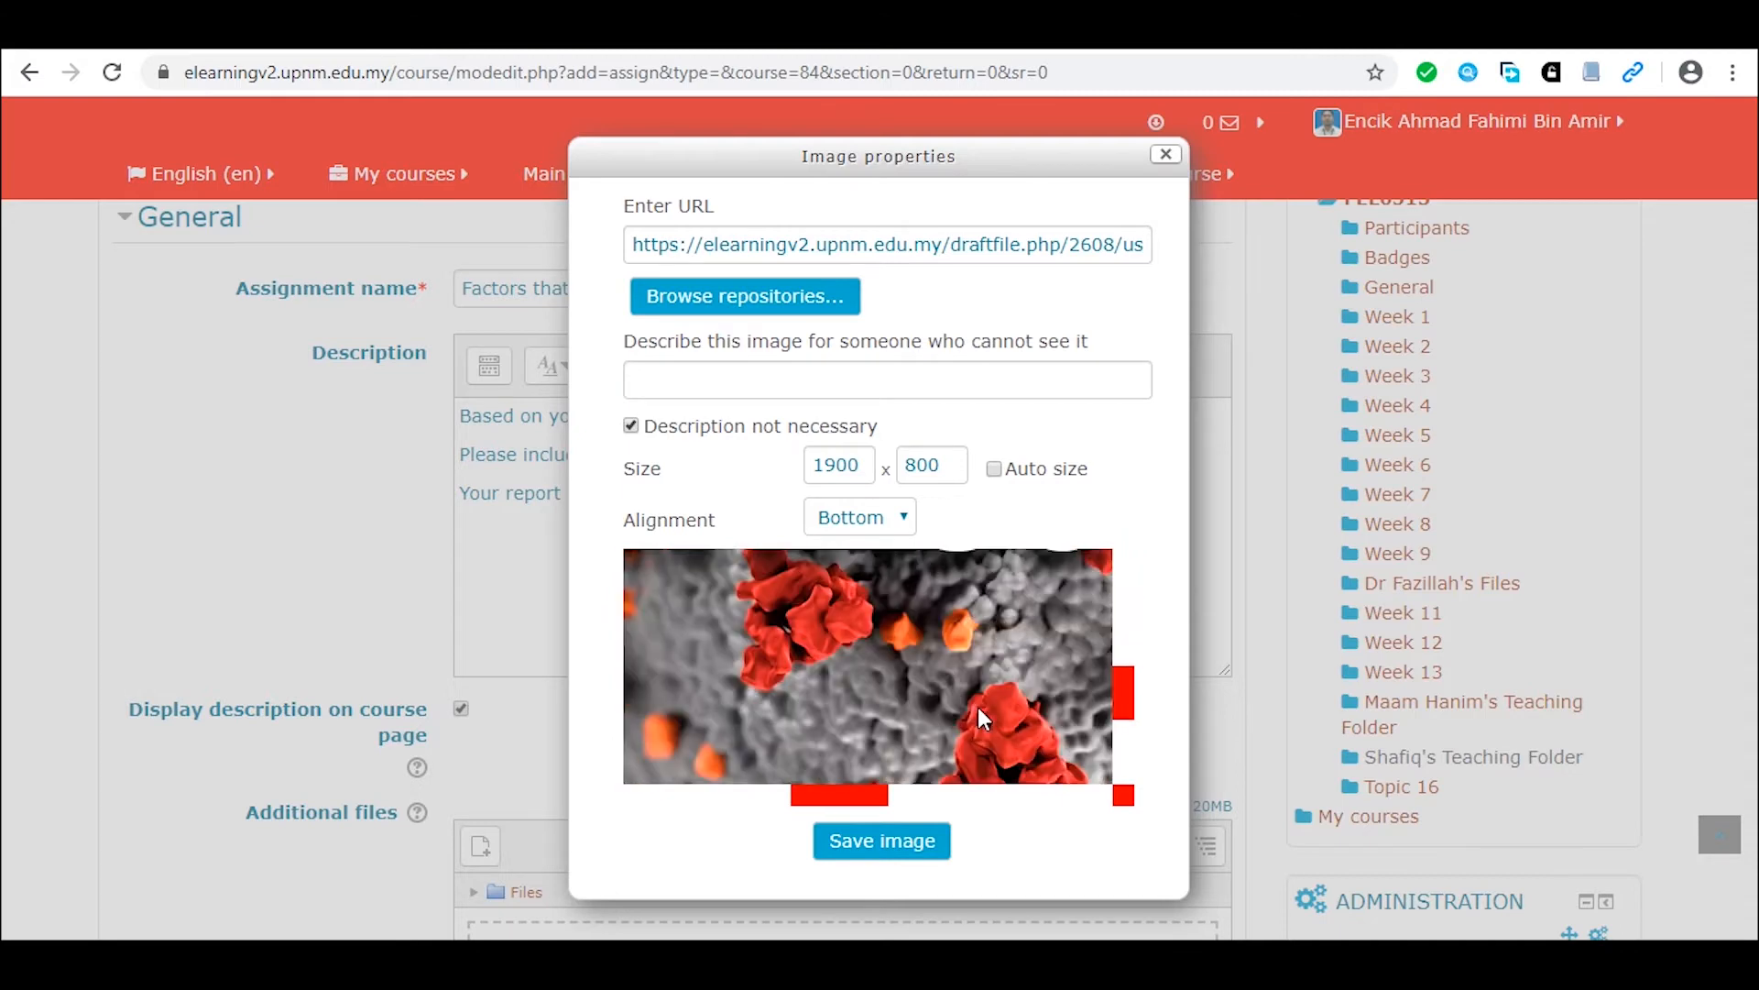
pyautogui.moveTo(855, 471); pyautogui.dragTo(799, 469)
pyautogui.write('480')
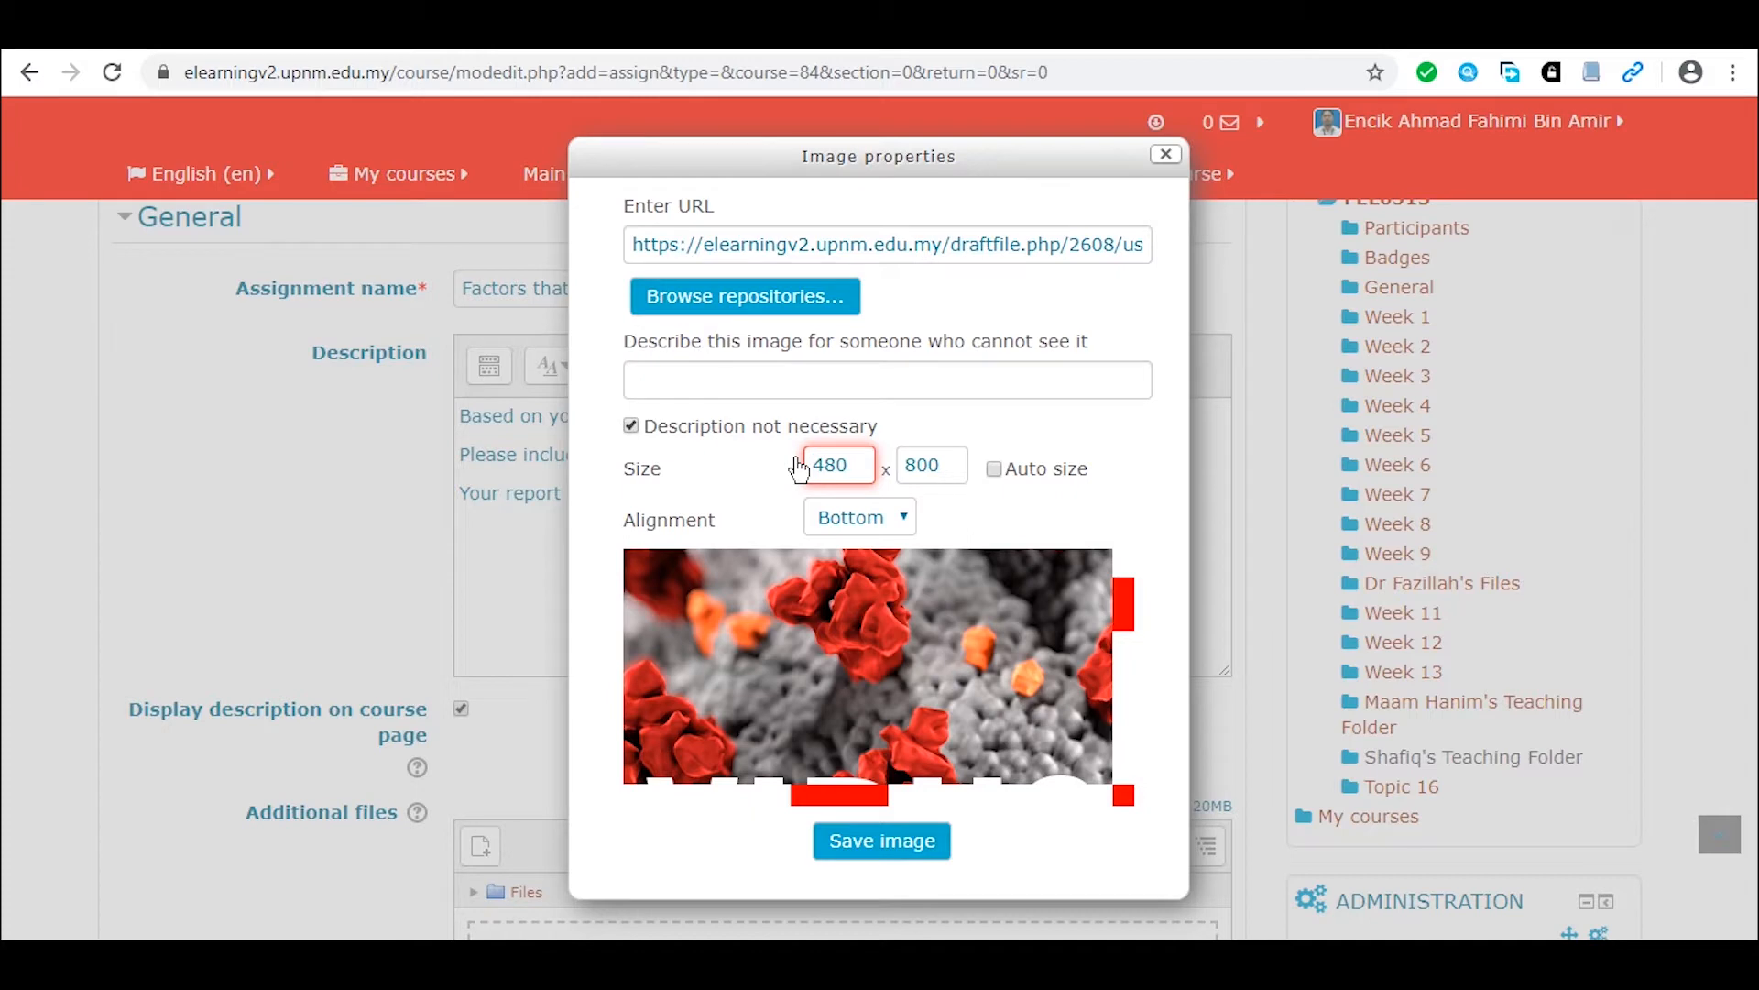
pyautogui.press('Tab')
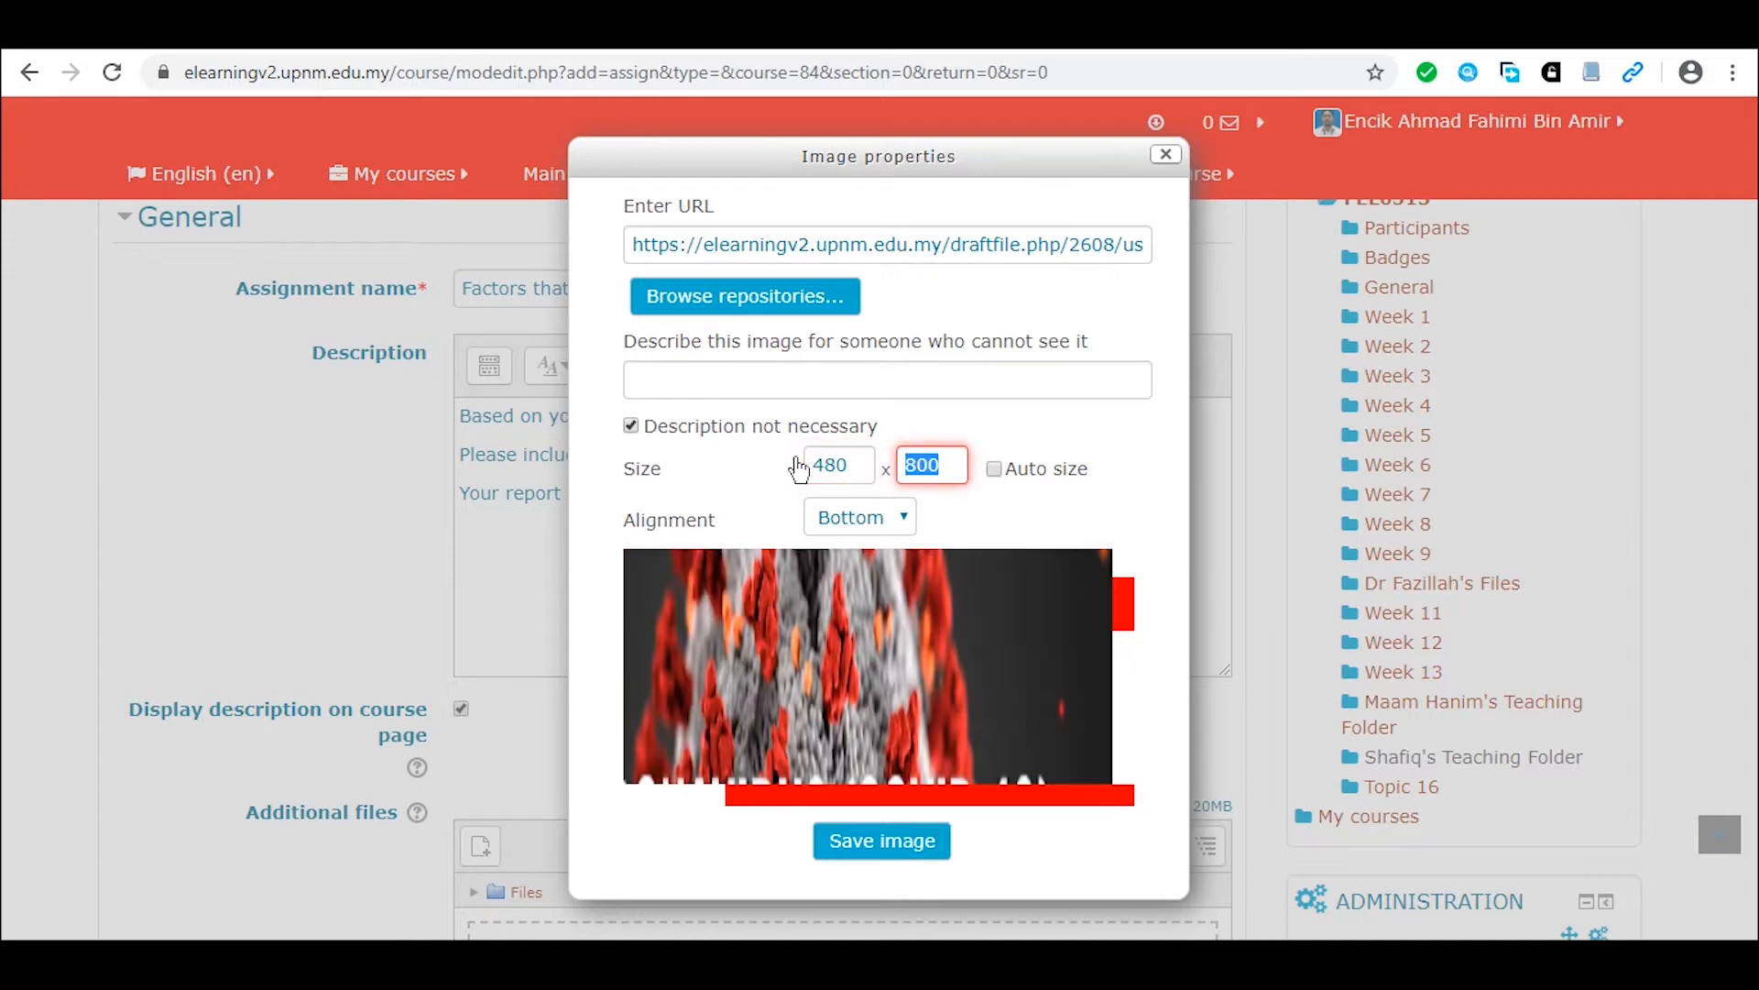
pyautogui.write('360')
pyautogui.click(1028, 490)
pyautogui.scroll(2, 1053, 674)
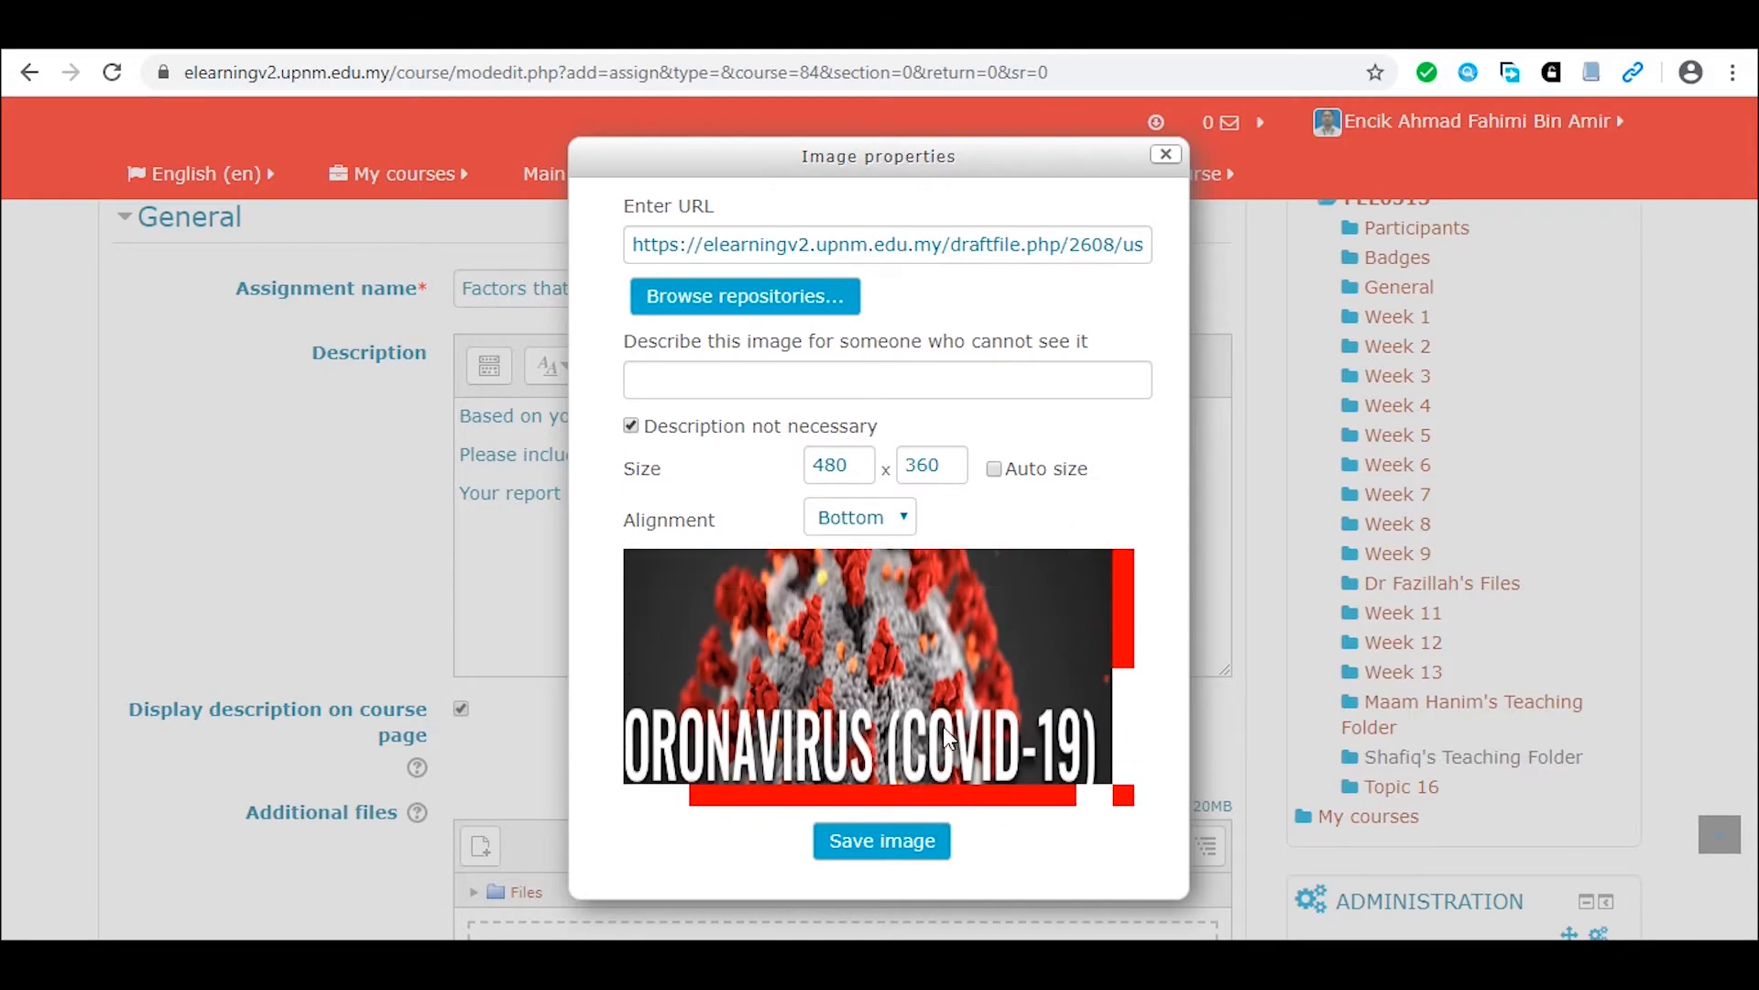
# Set the image alignment to Middle and save the image into the assignment description.
pyautogui.click(893, 517)
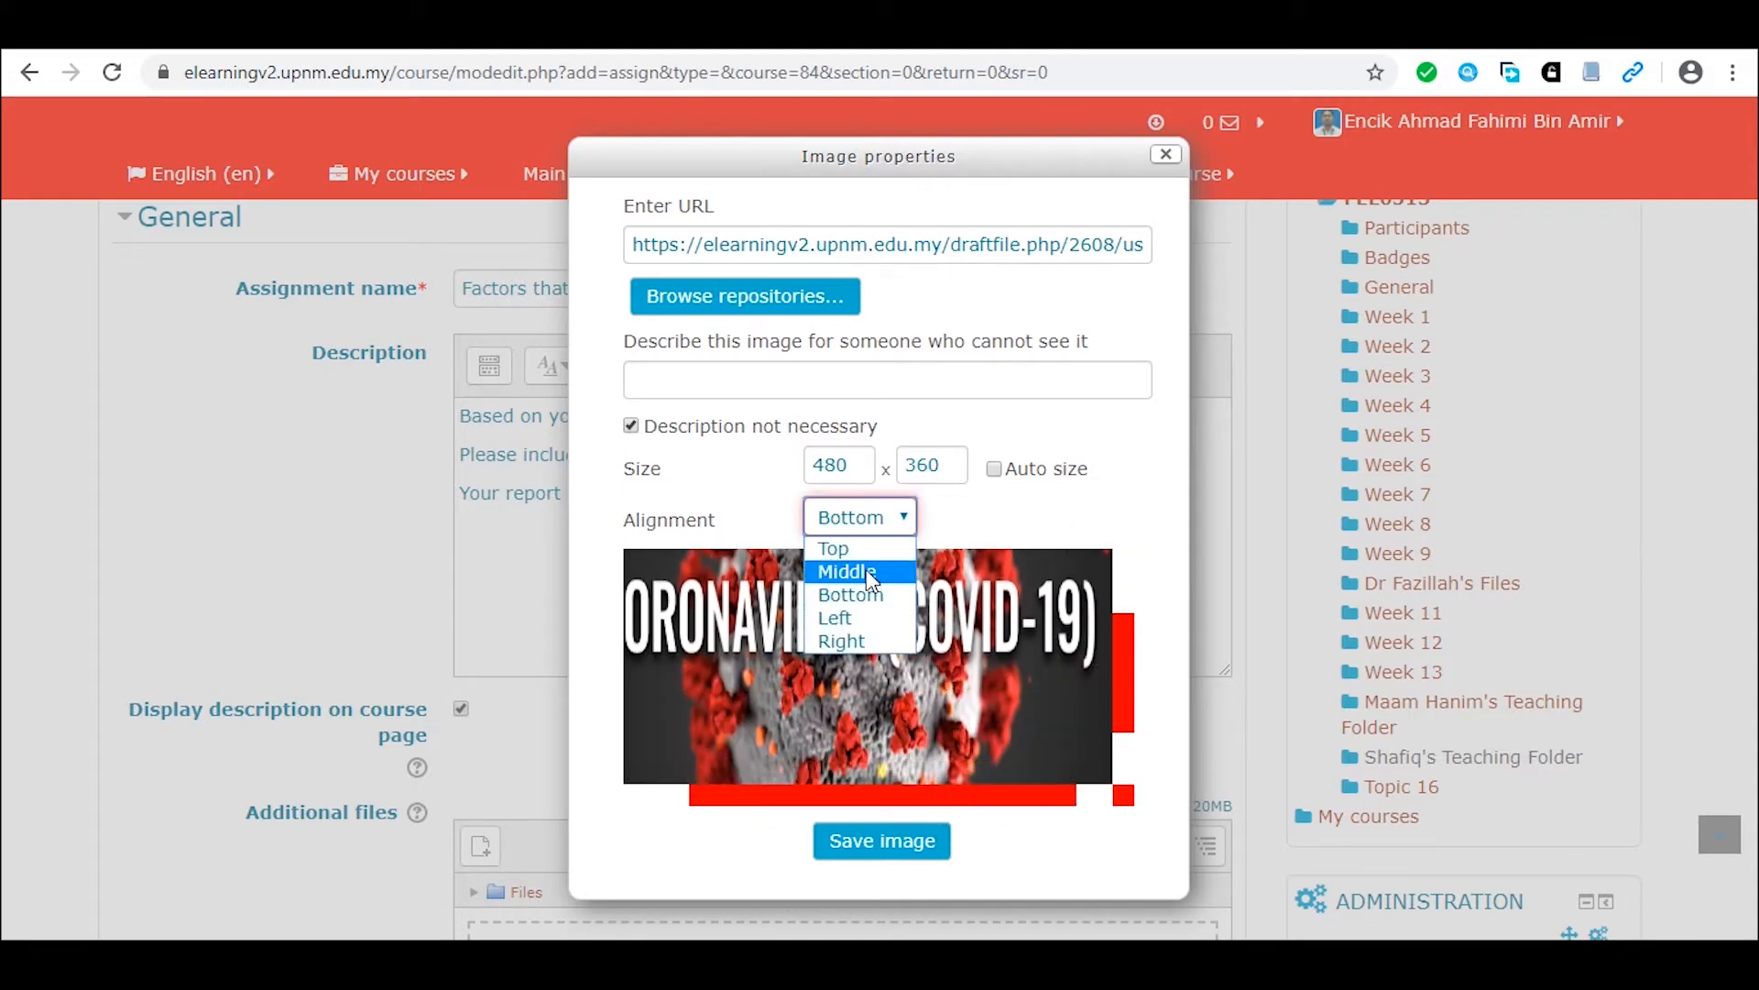
pyautogui.click(866, 569)
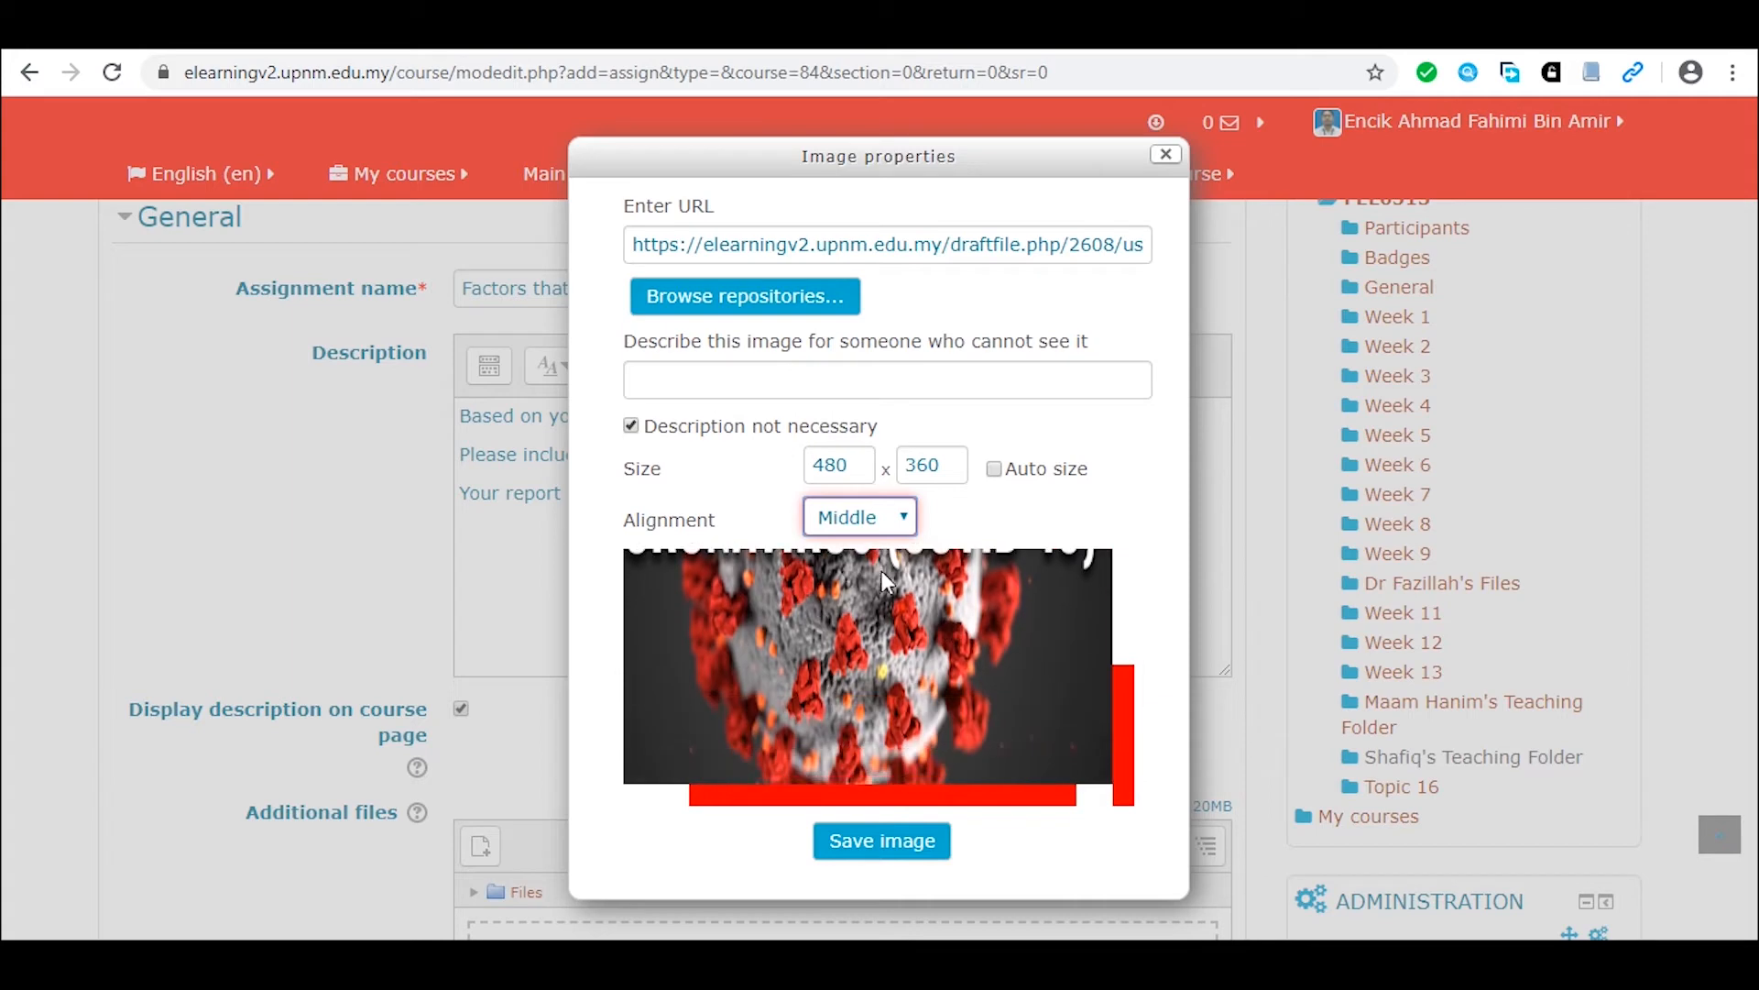
pyautogui.click(903, 845)
pyautogui.scroll(-2, 1040, 541)
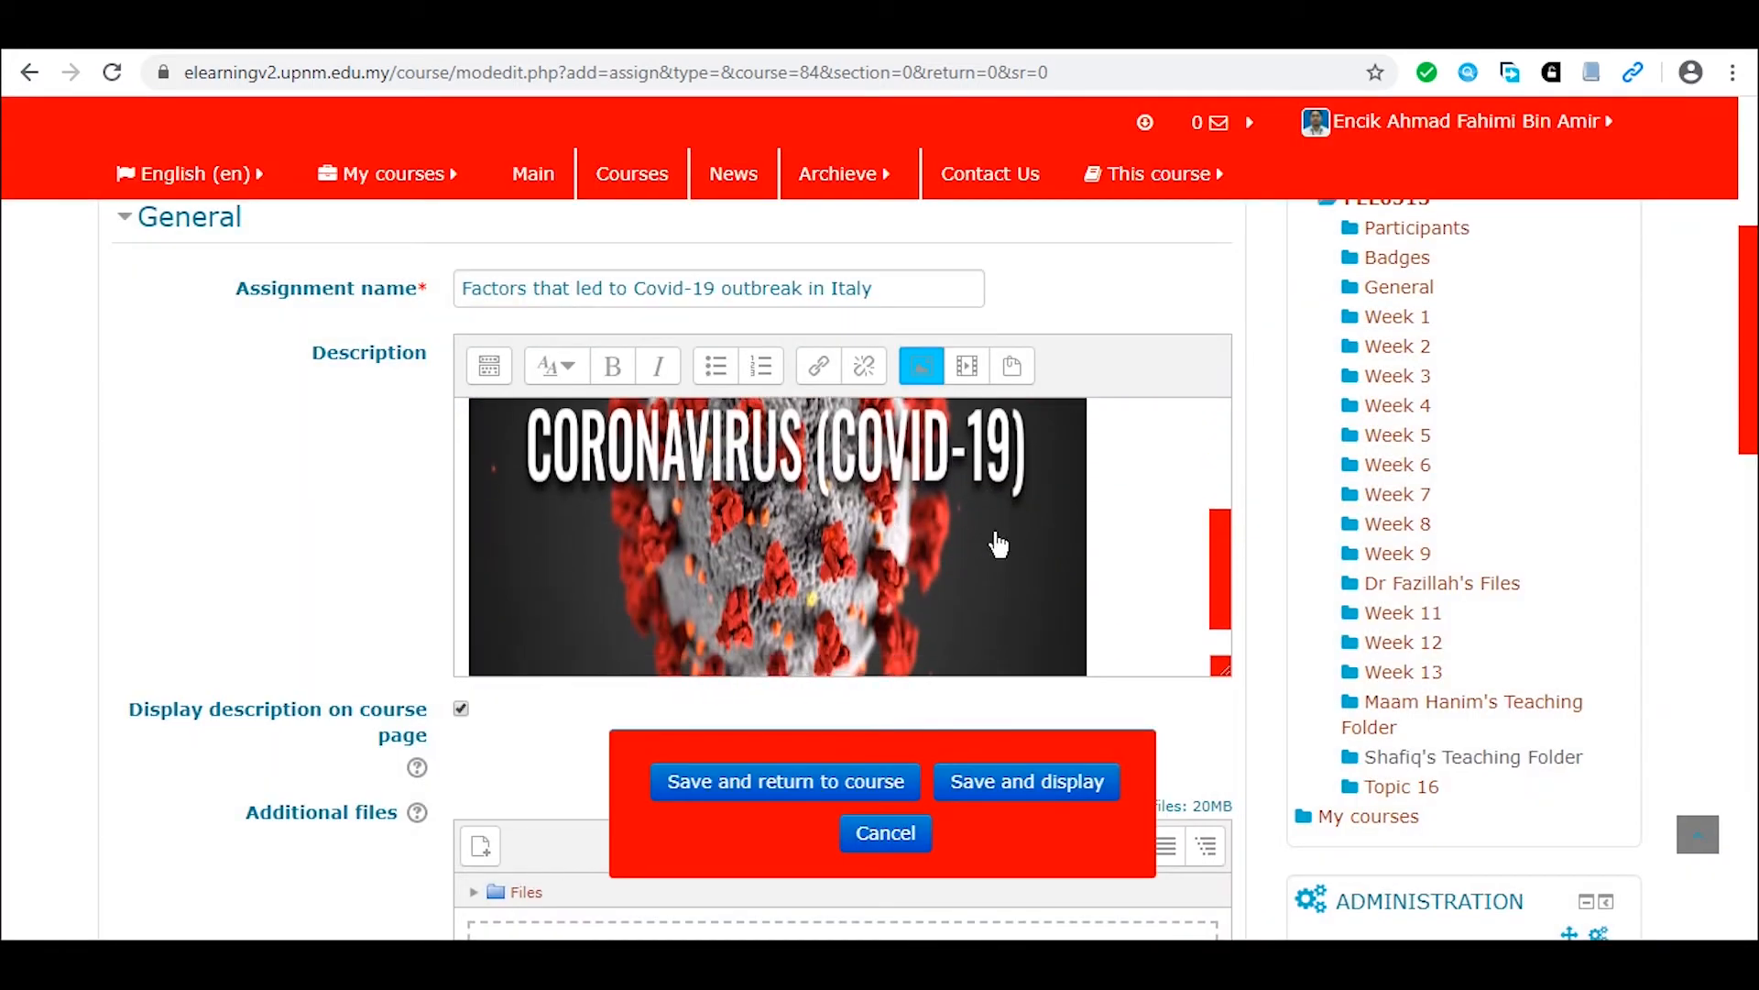
pyautogui.scroll(2, 953, 573)
pyautogui.scroll(-2, 1054, 550)
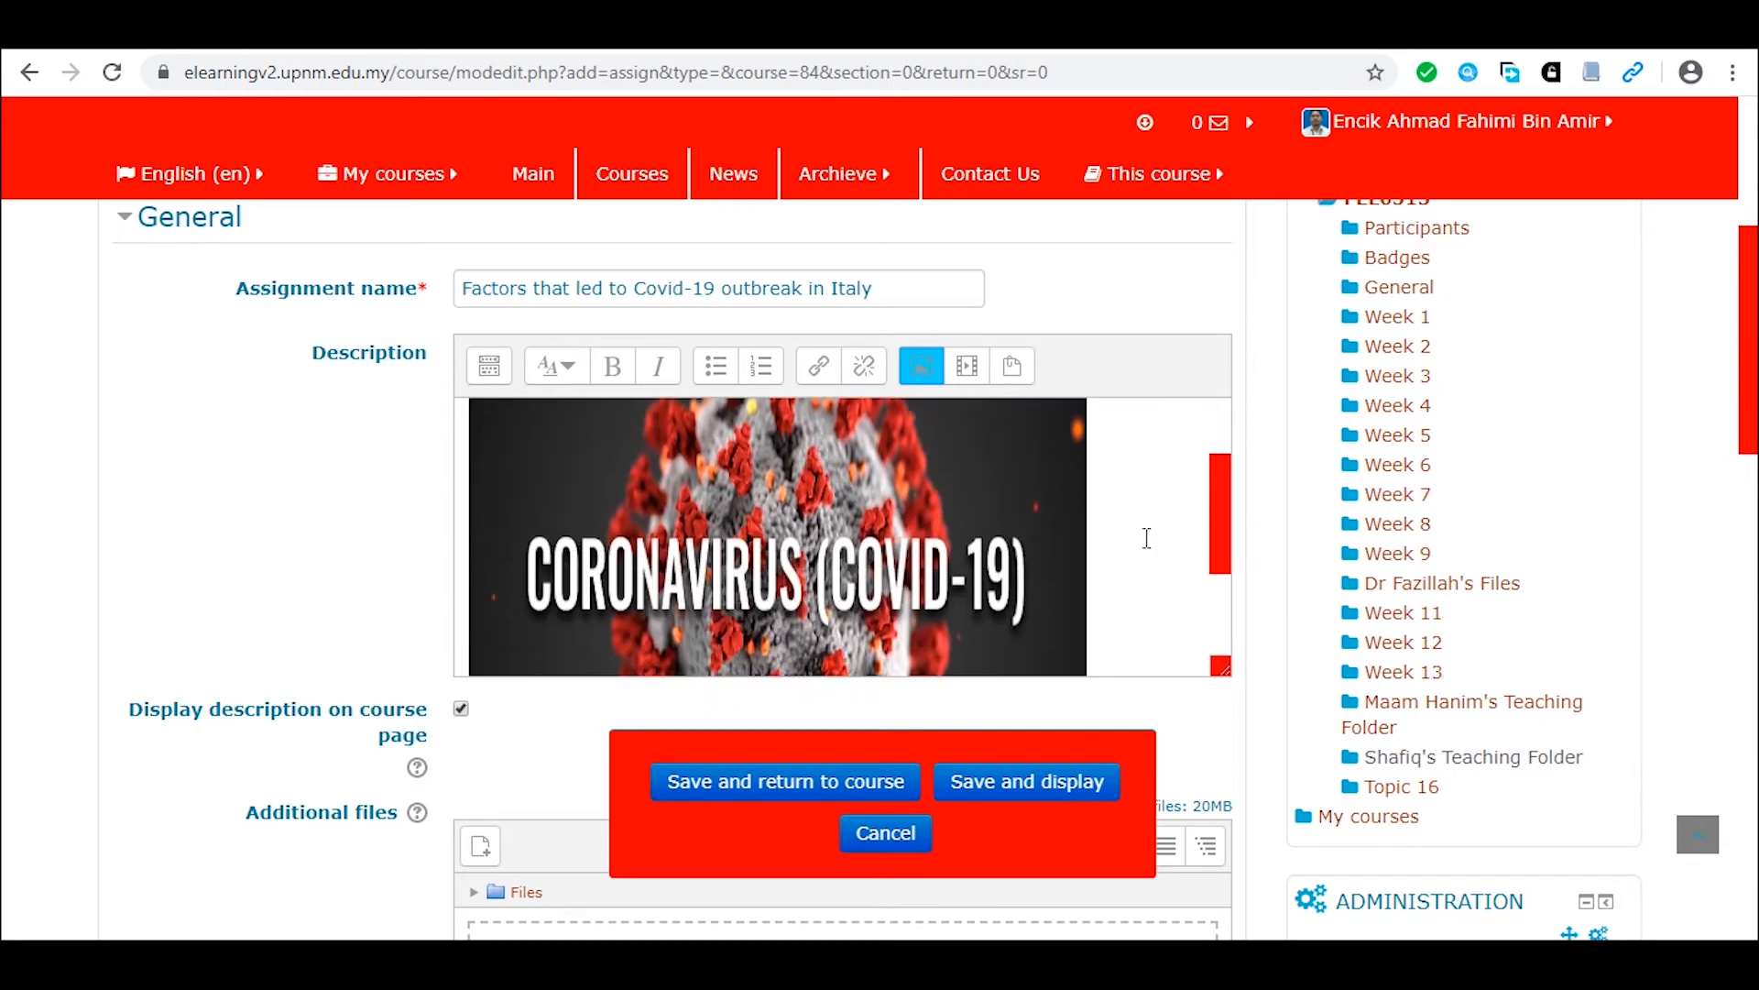
# Review the assignment description with its embedded image, down to the additional files area.
pyautogui.scroll(1, 1123, 550)
pyautogui.scroll(1, 1123, 551)
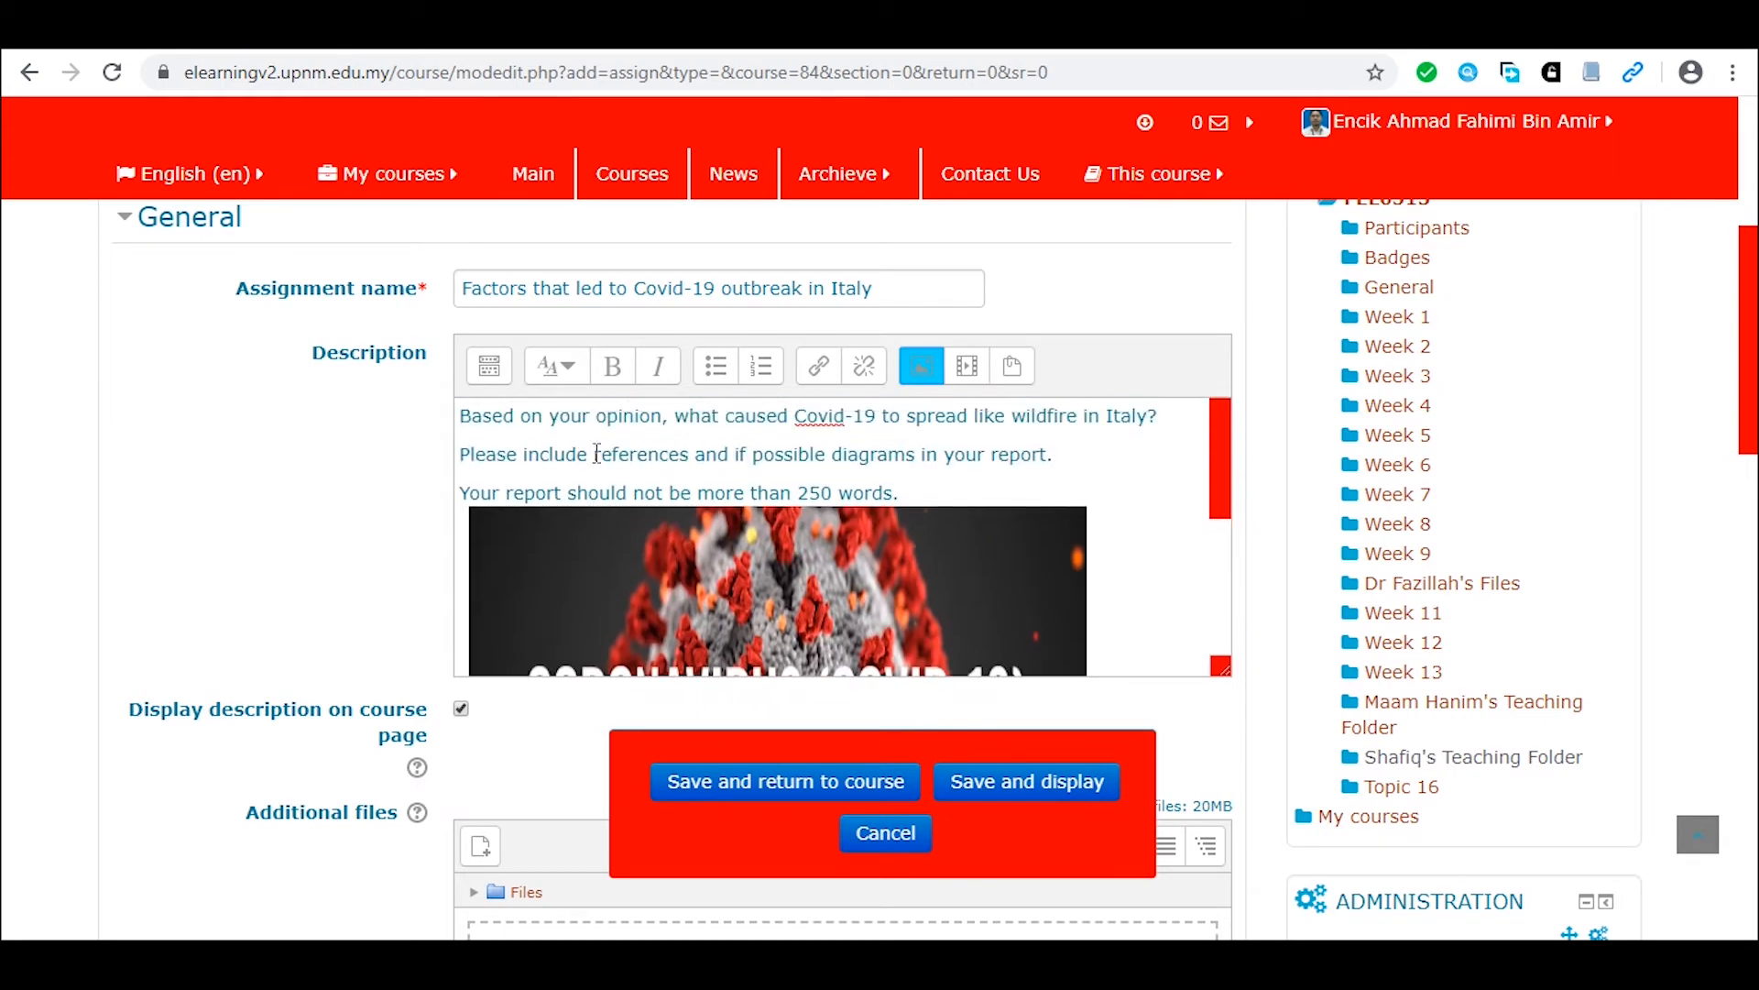
pyautogui.scroll(-3, 1190, 518)
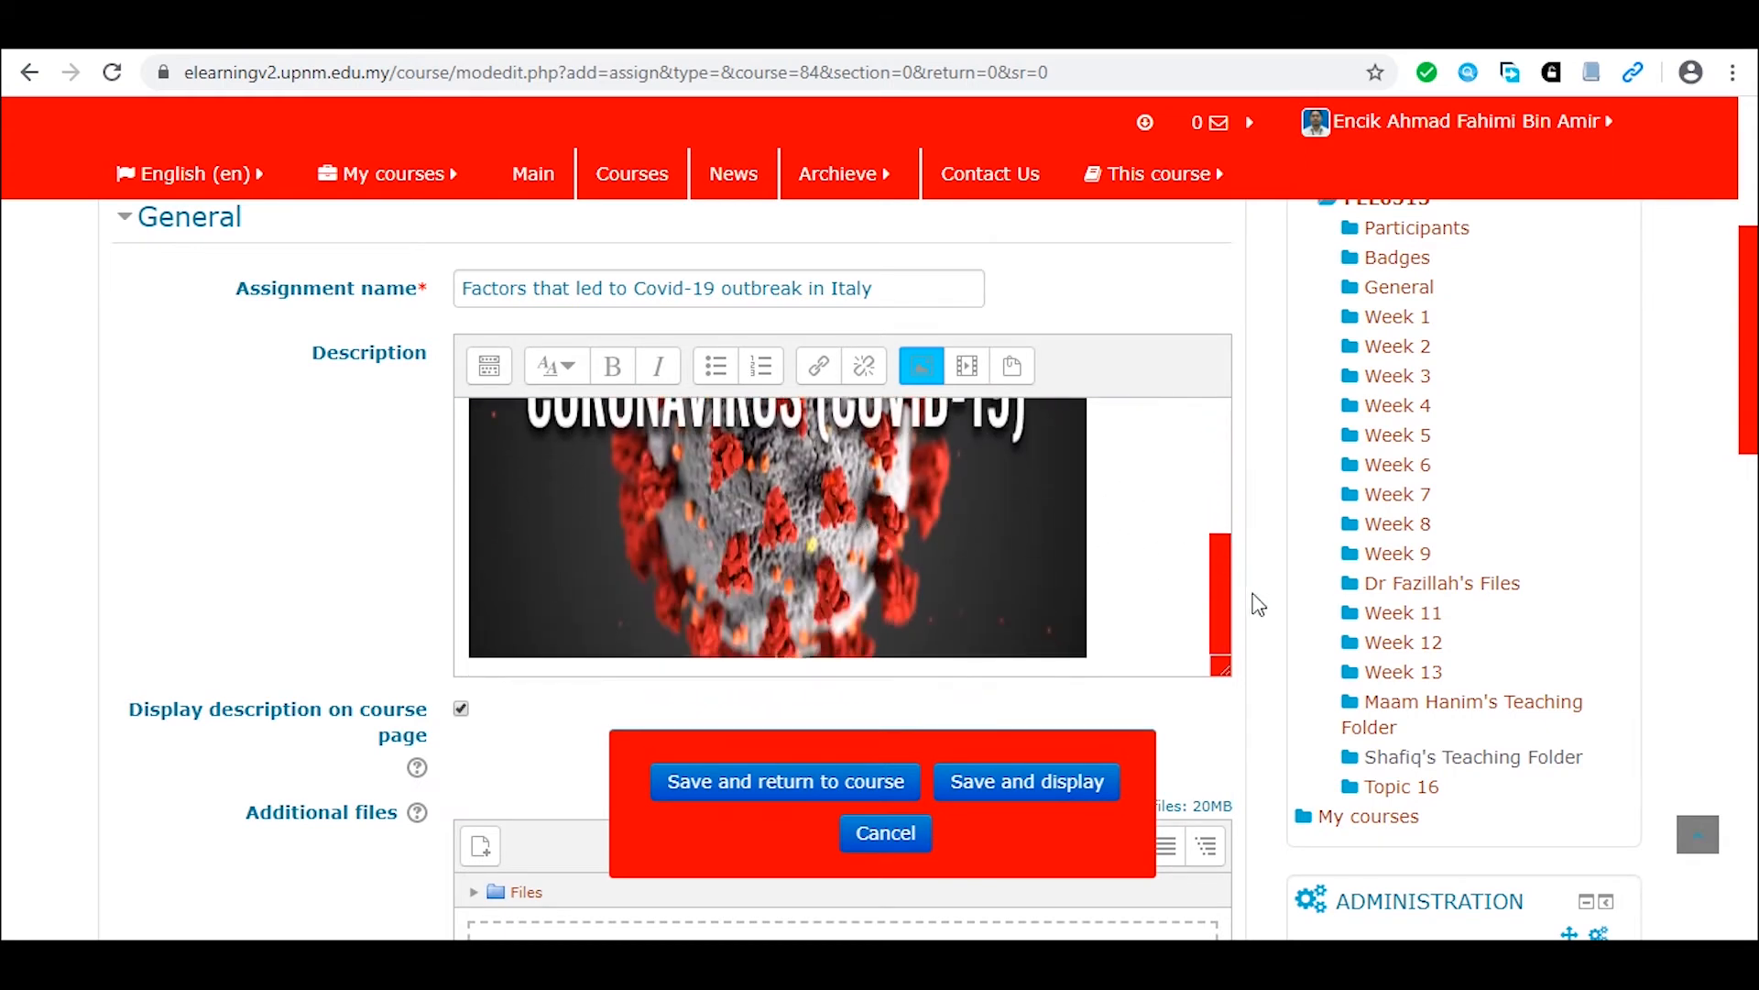
pyautogui.scroll(-2, 1246, 609)
pyautogui.scroll(-4, 1210, 637)
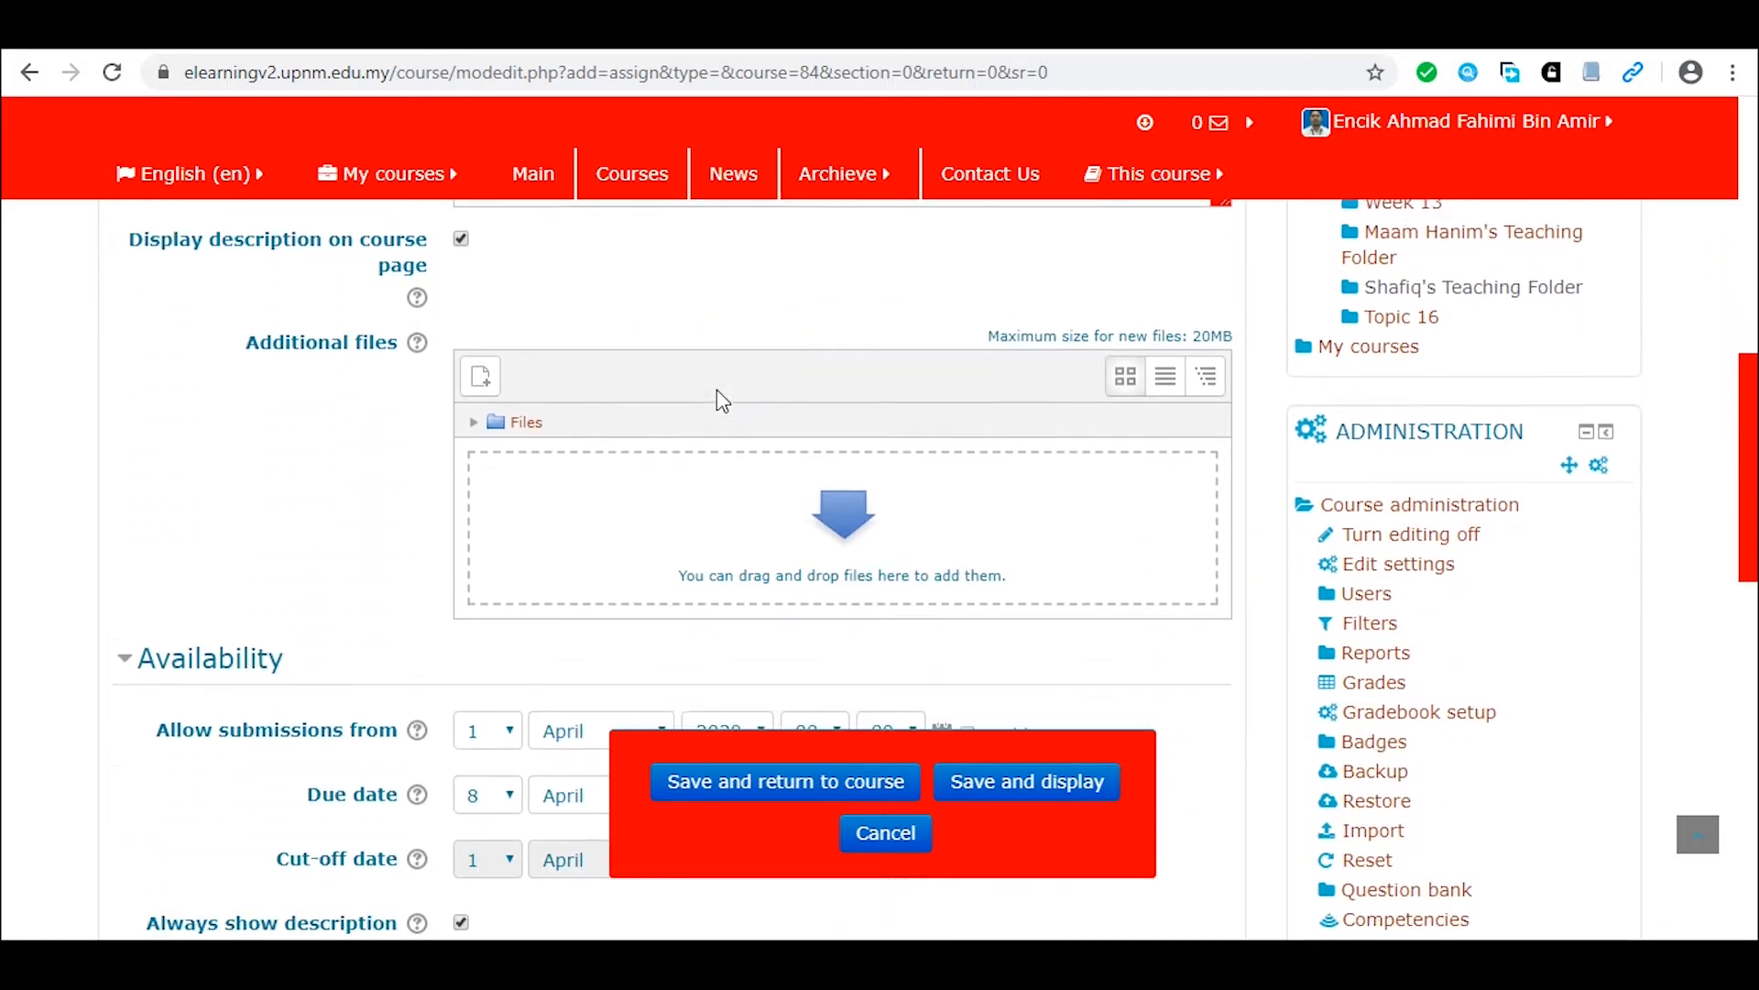
pyautogui.scroll(1, 746, 478)
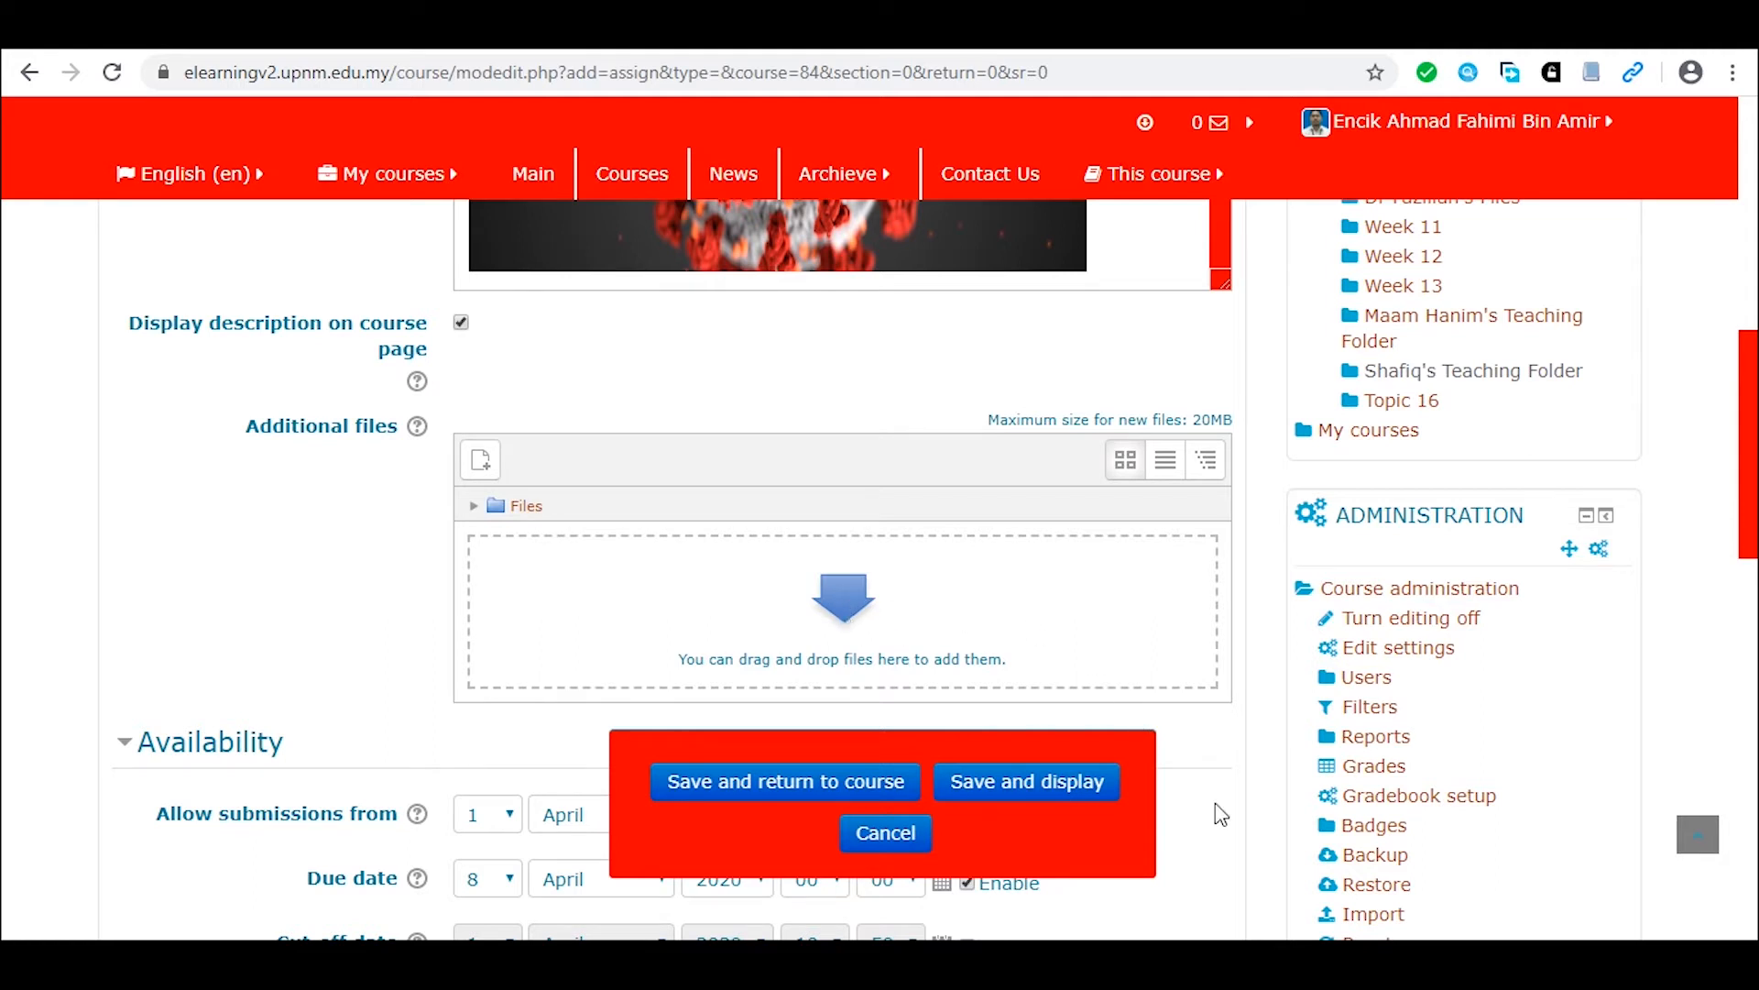
pyautogui.scroll(-3, 581, 471)
pyautogui.click(864, 358)
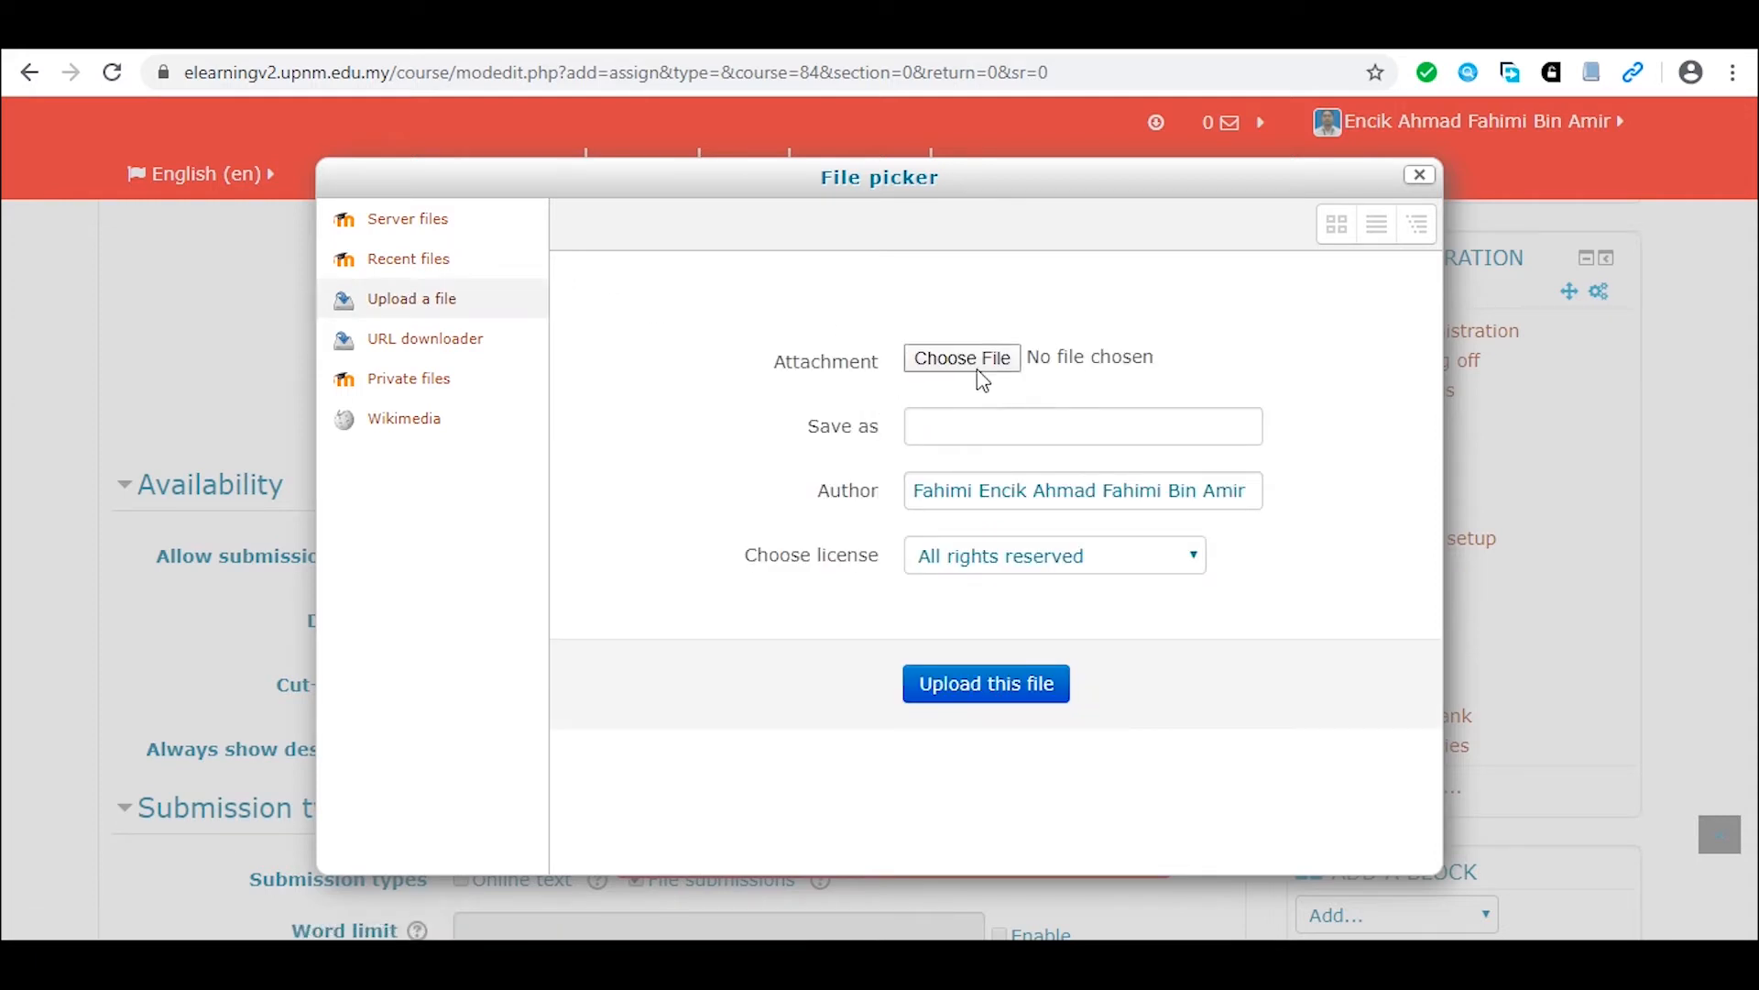
pyautogui.click(1418, 180)
# Review the assignment's availability dates, the always-show-description option and the submission type settings.
pyautogui.scroll(-3, 1032, 499)
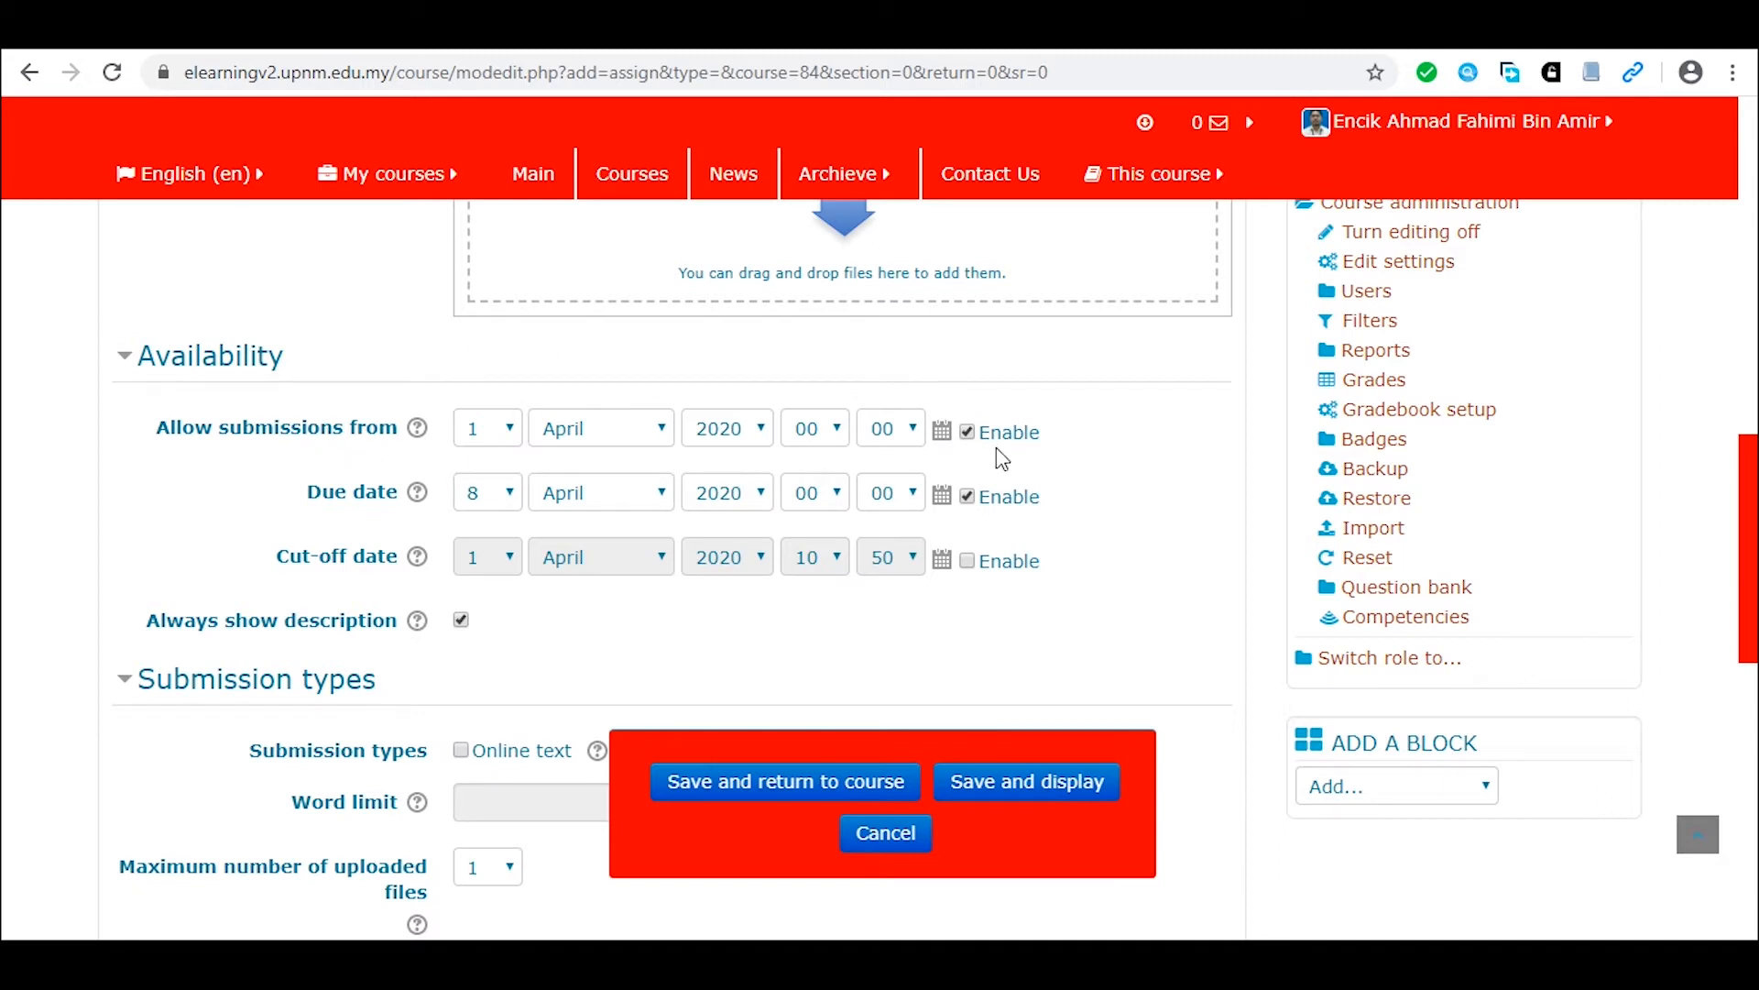
pyautogui.scroll(-2, 1029, 522)
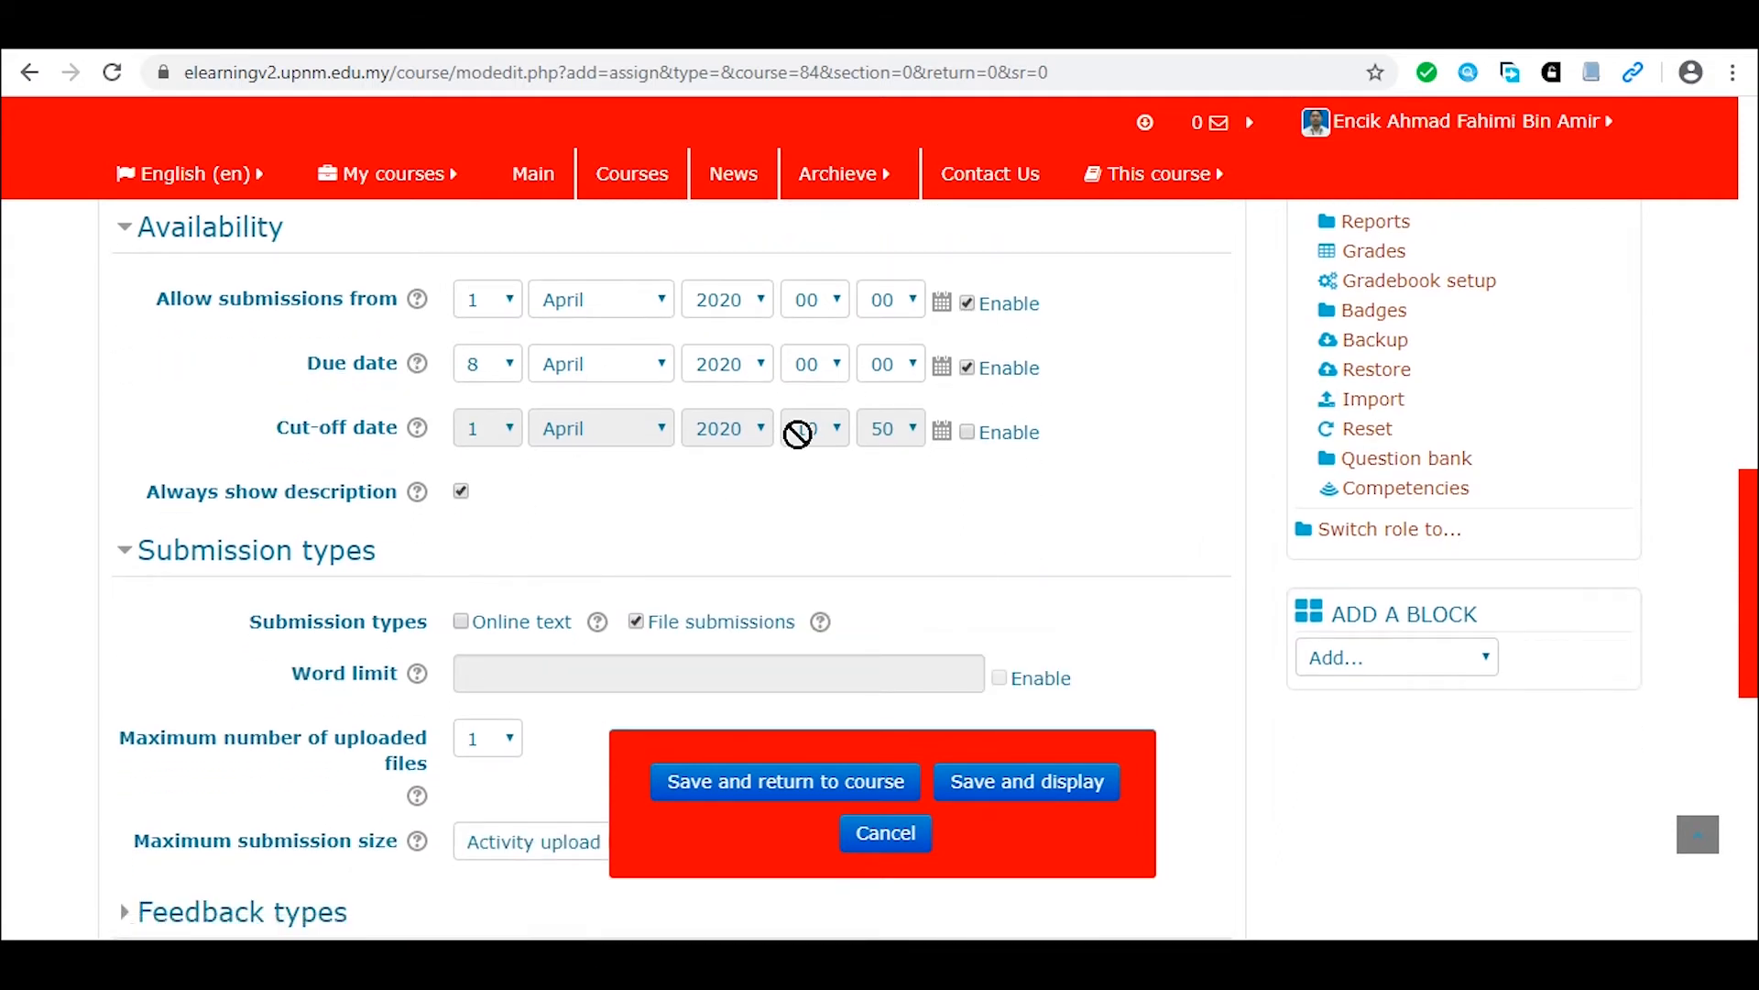
pyautogui.scroll(-2, 495, 522)
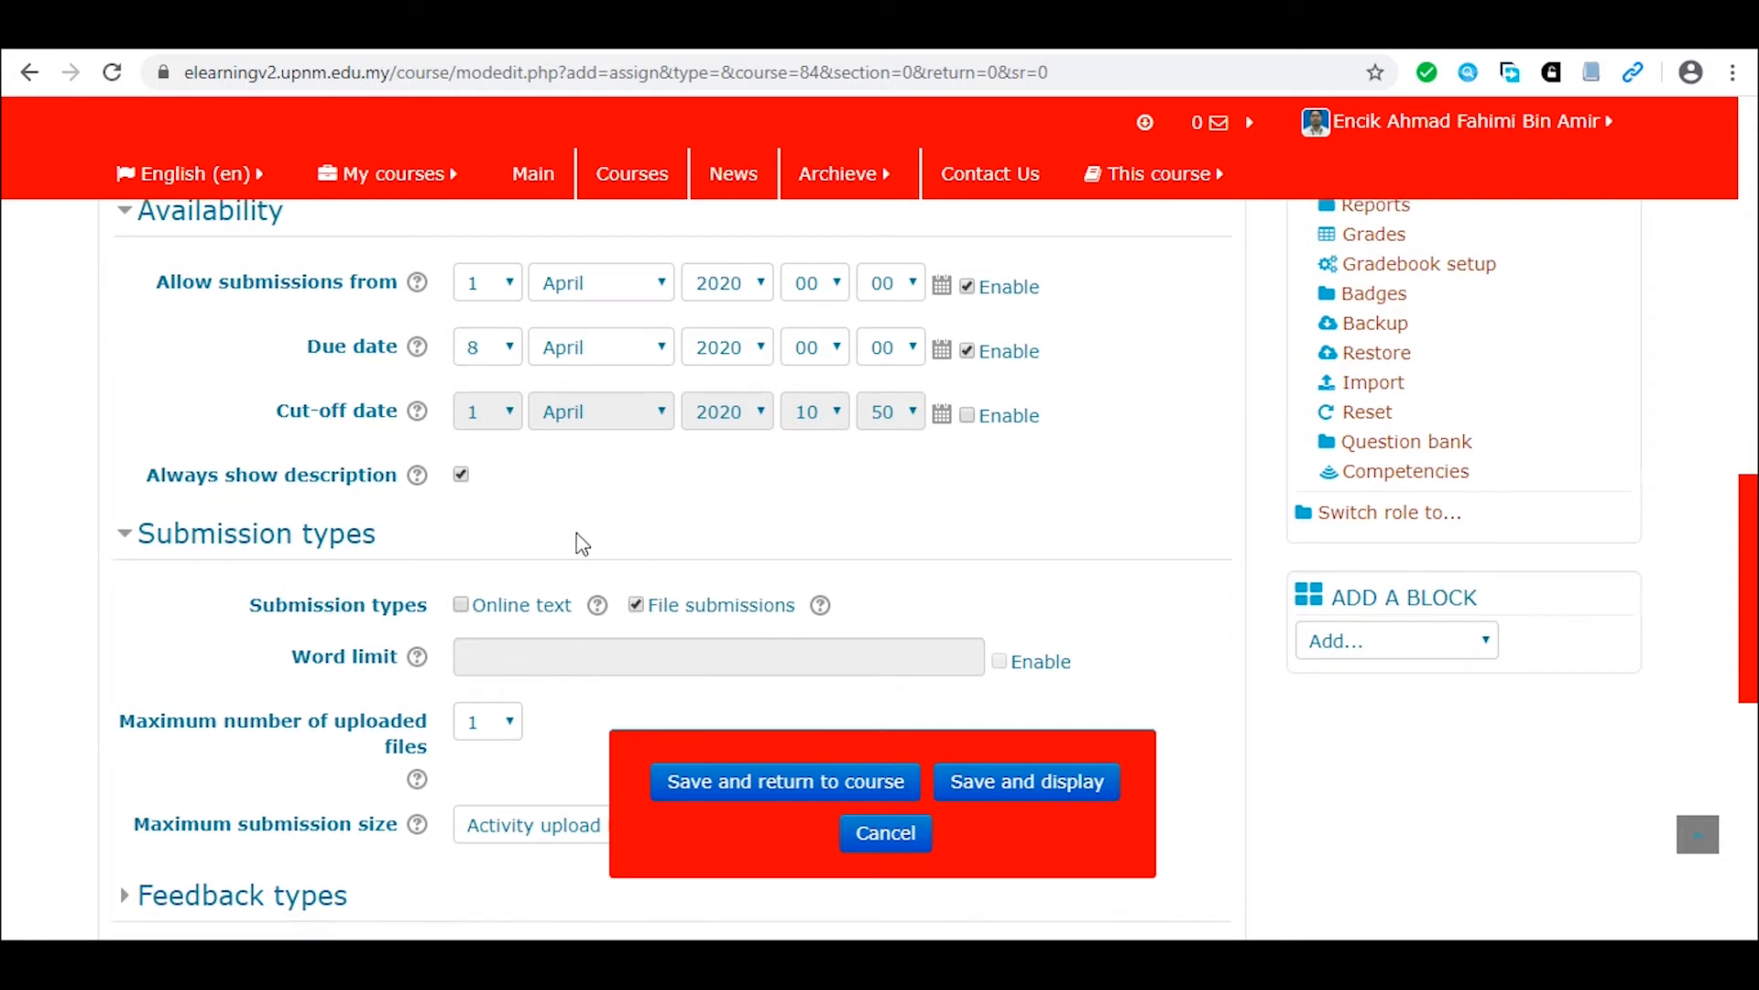
pyautogui.scroll(2, 460, 376)
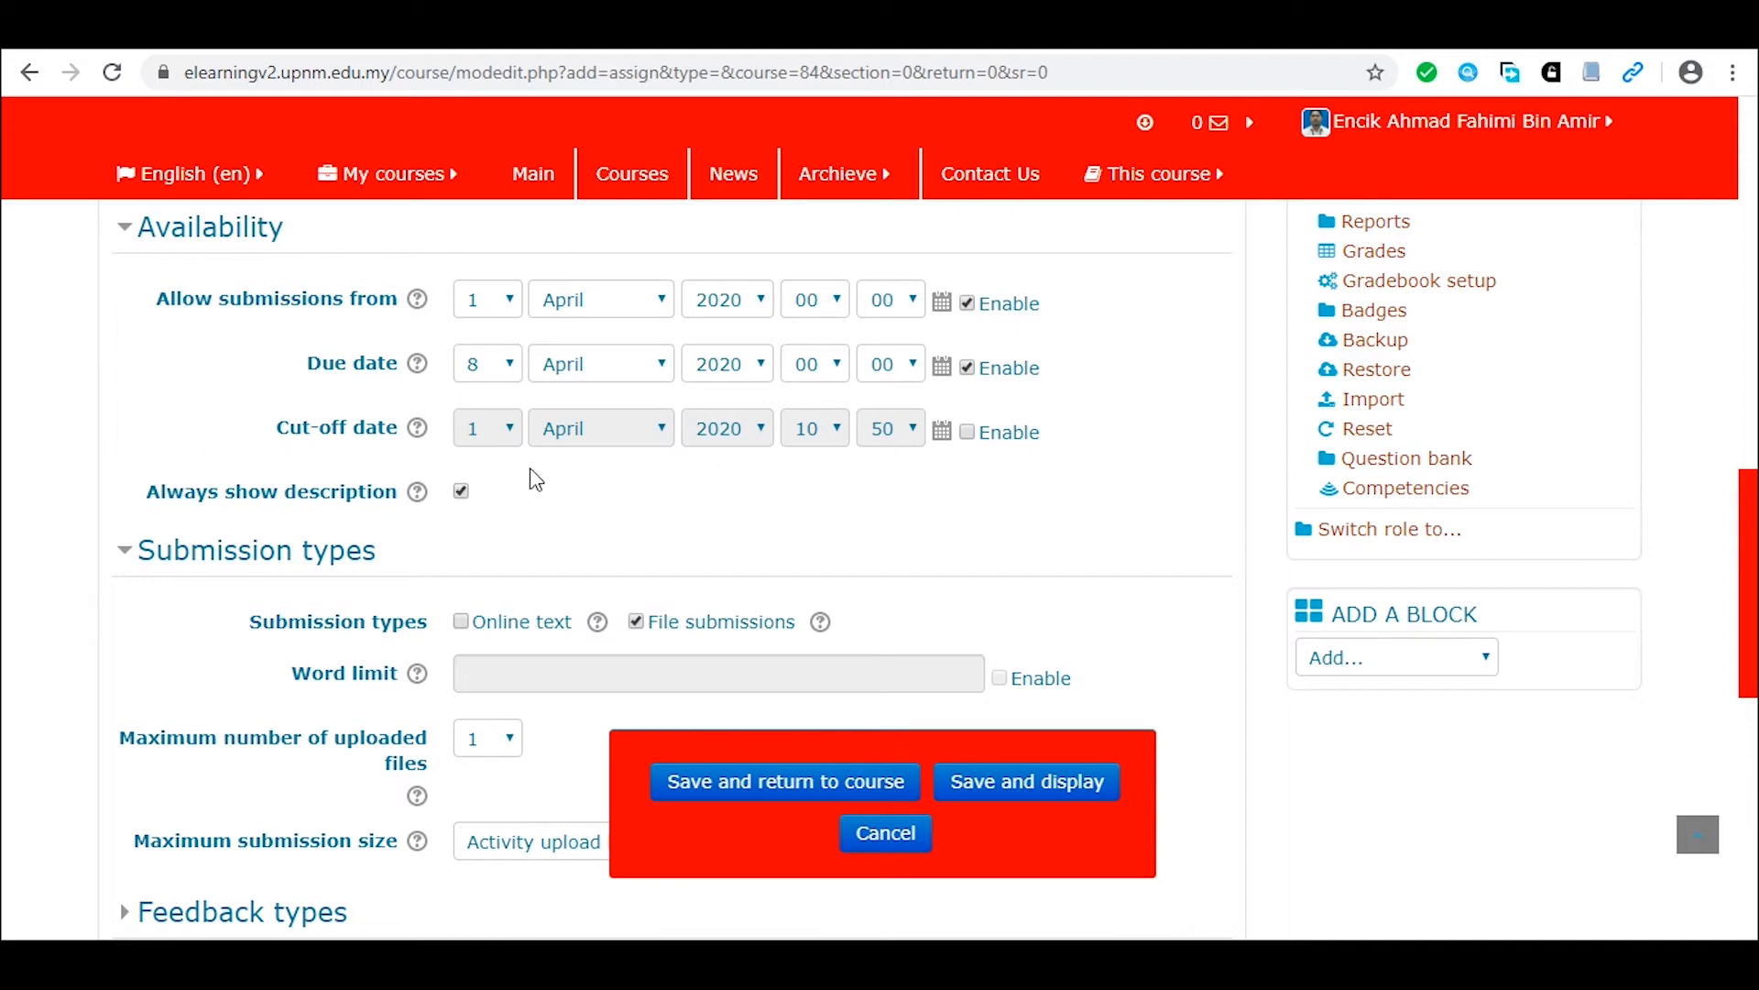
pyautogui.scroll(-1, 733, 541)
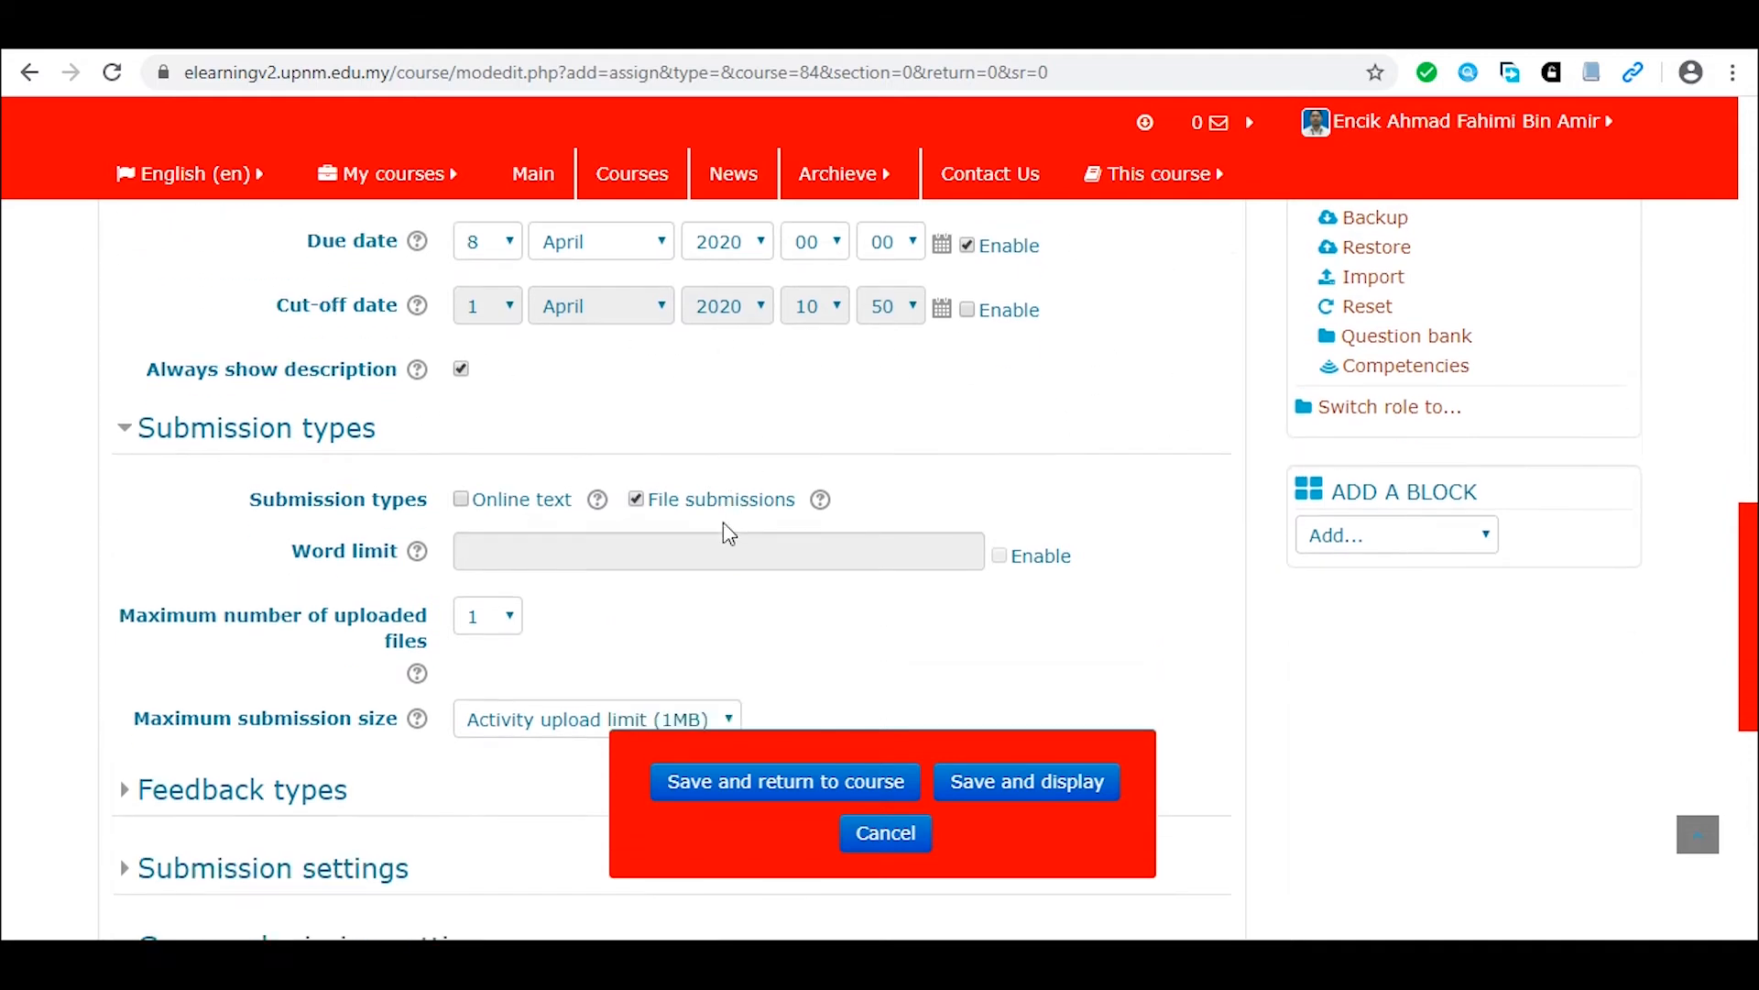
pyautogui.scroll(-1, 476, 430)
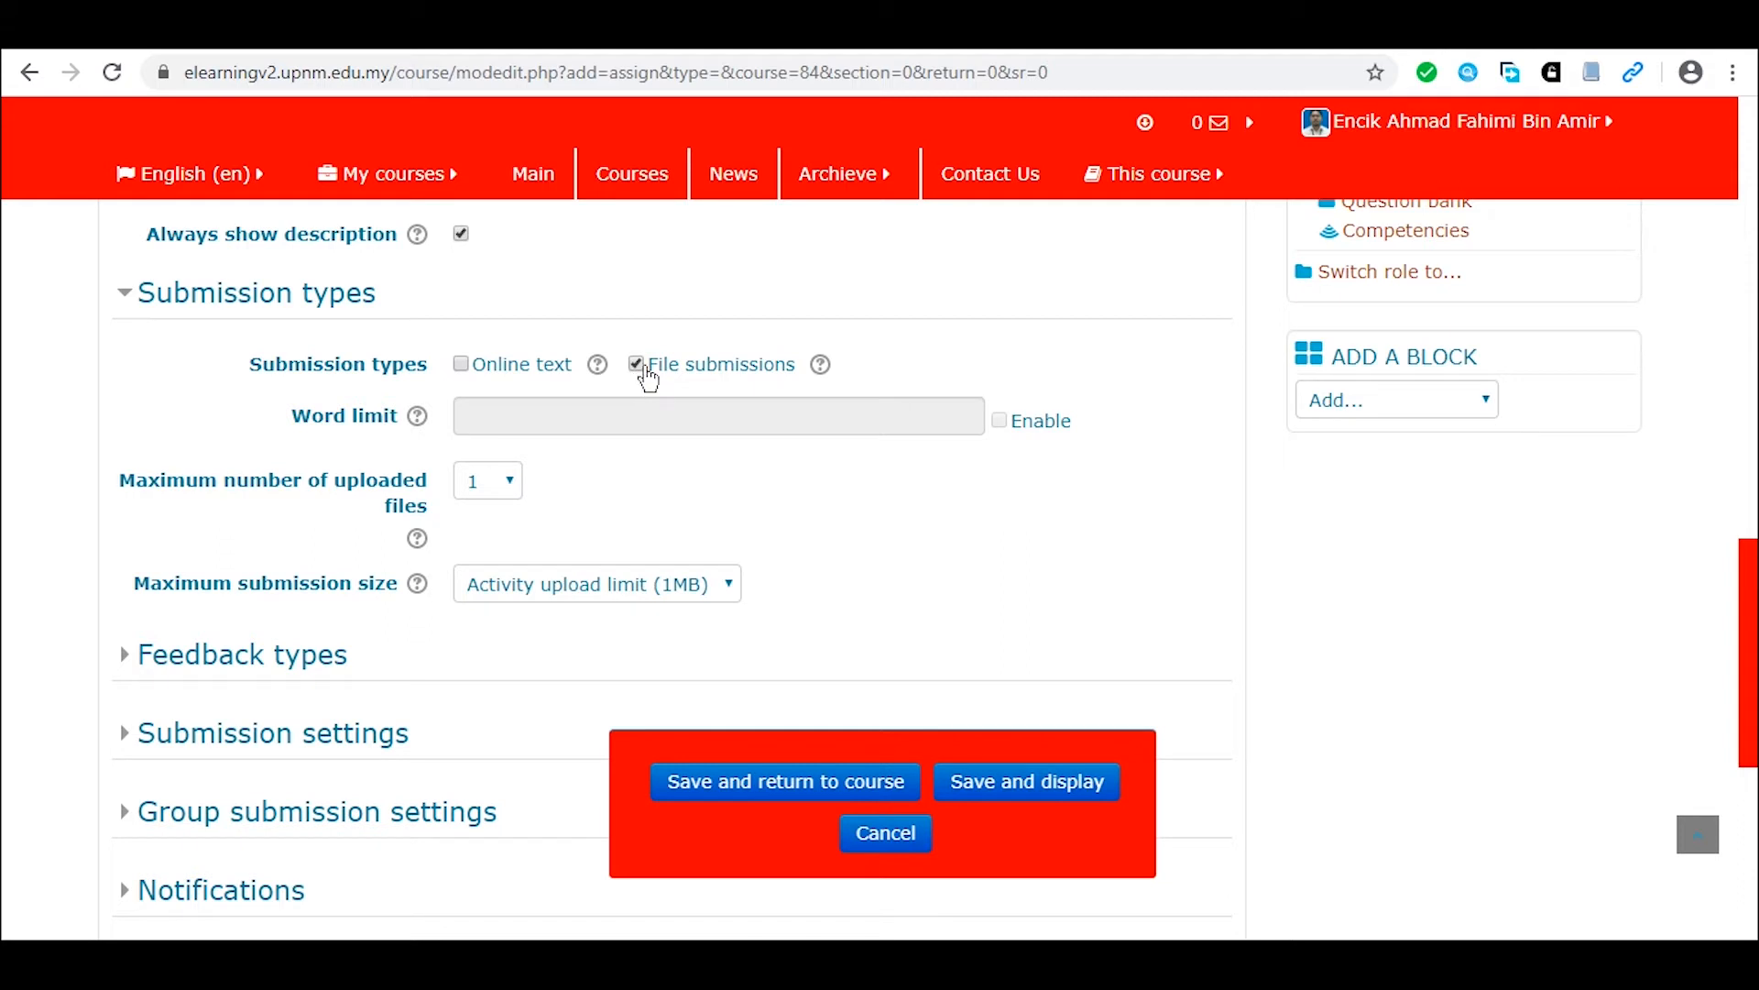
# Switch file submissions off and back on while reading the help for that option.
pyautogui.click(636, 366)
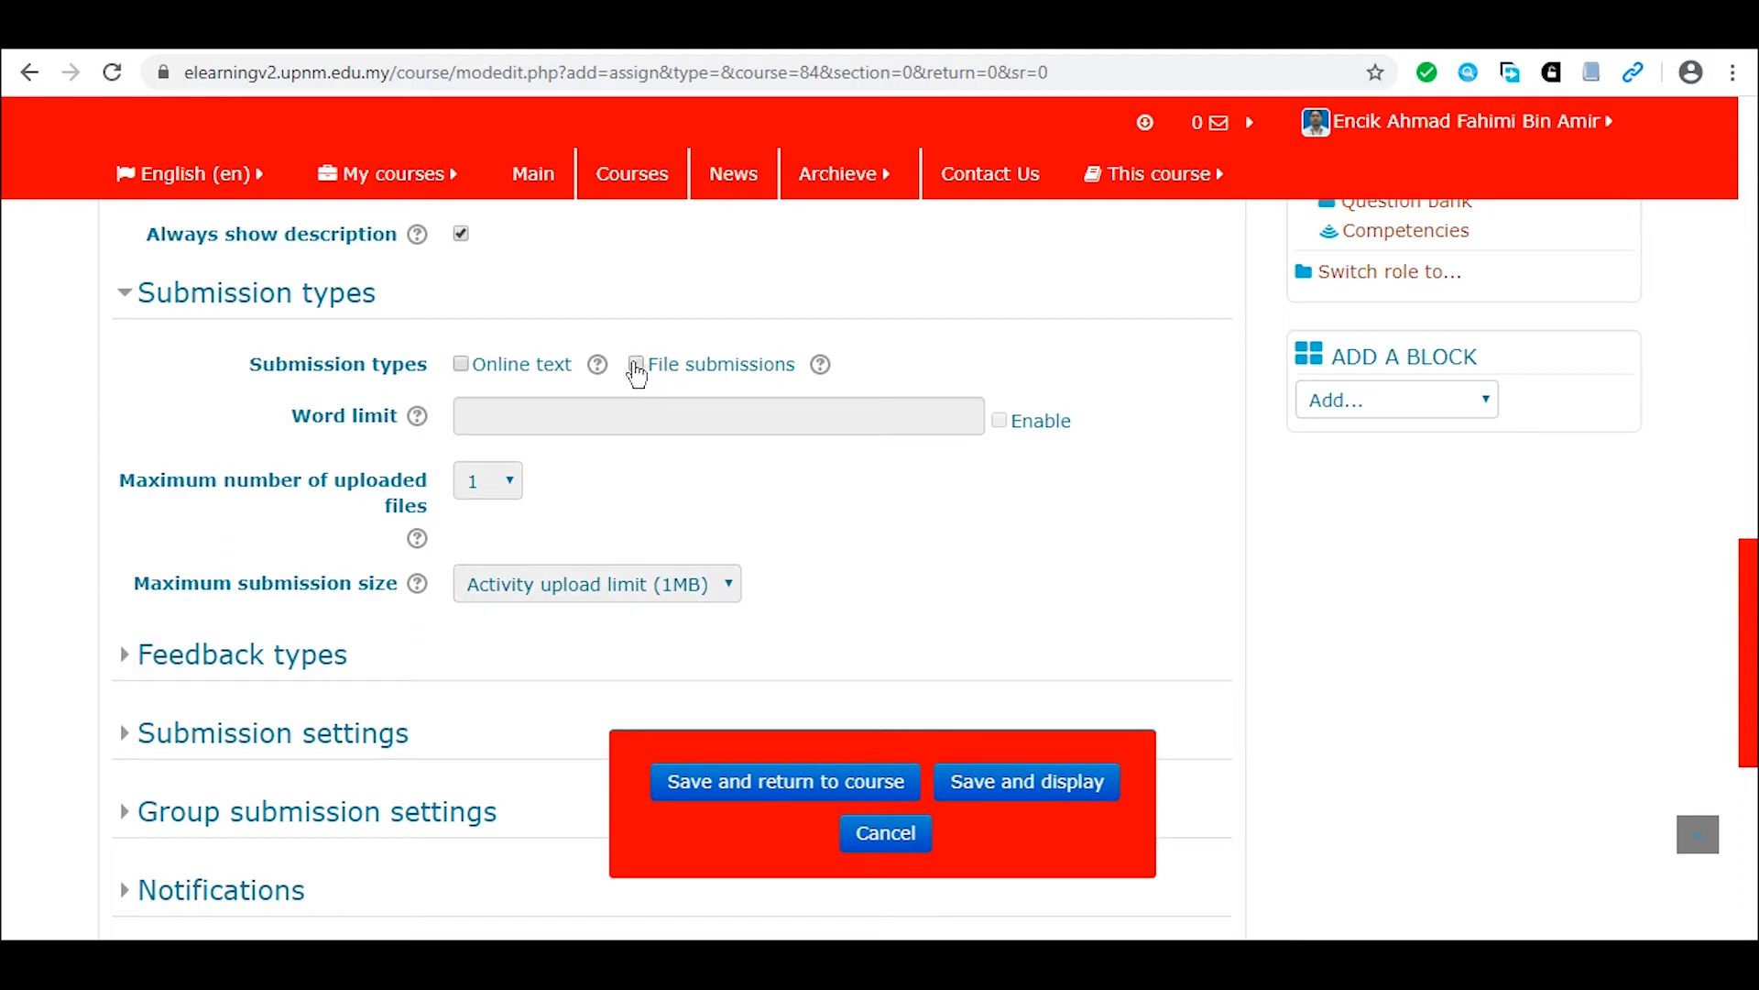
pyautogui.click(821, 365)
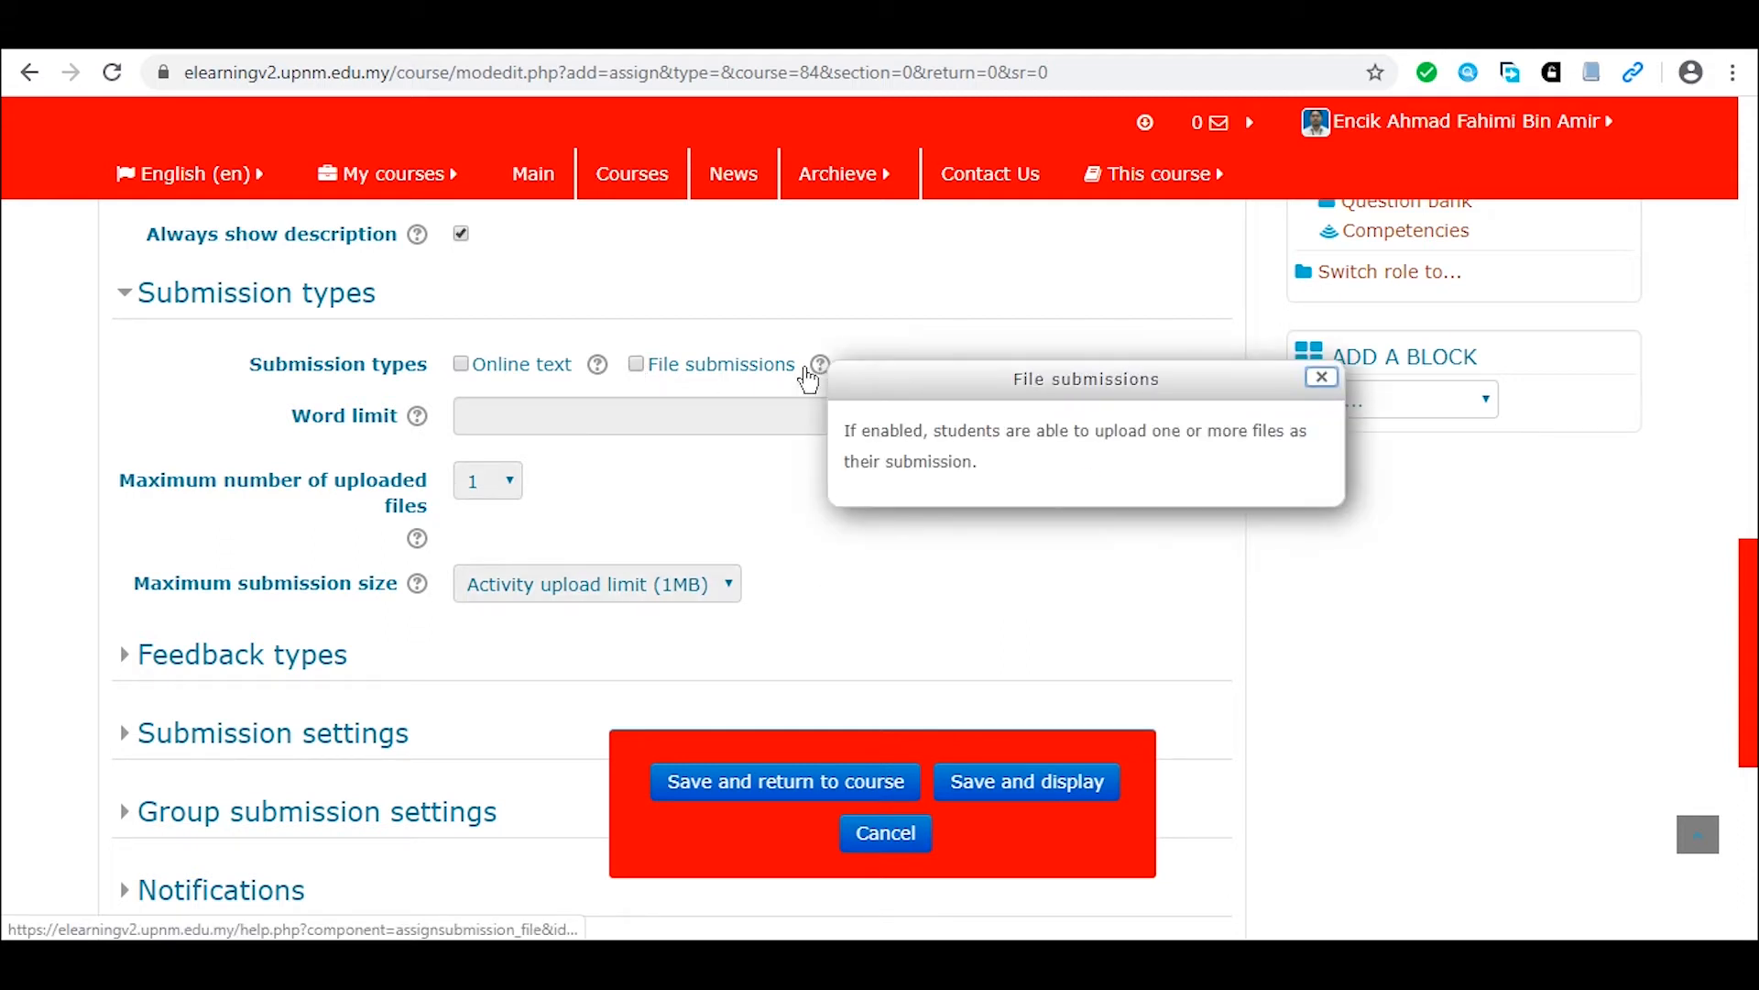
pyautogui.click(641, 370)
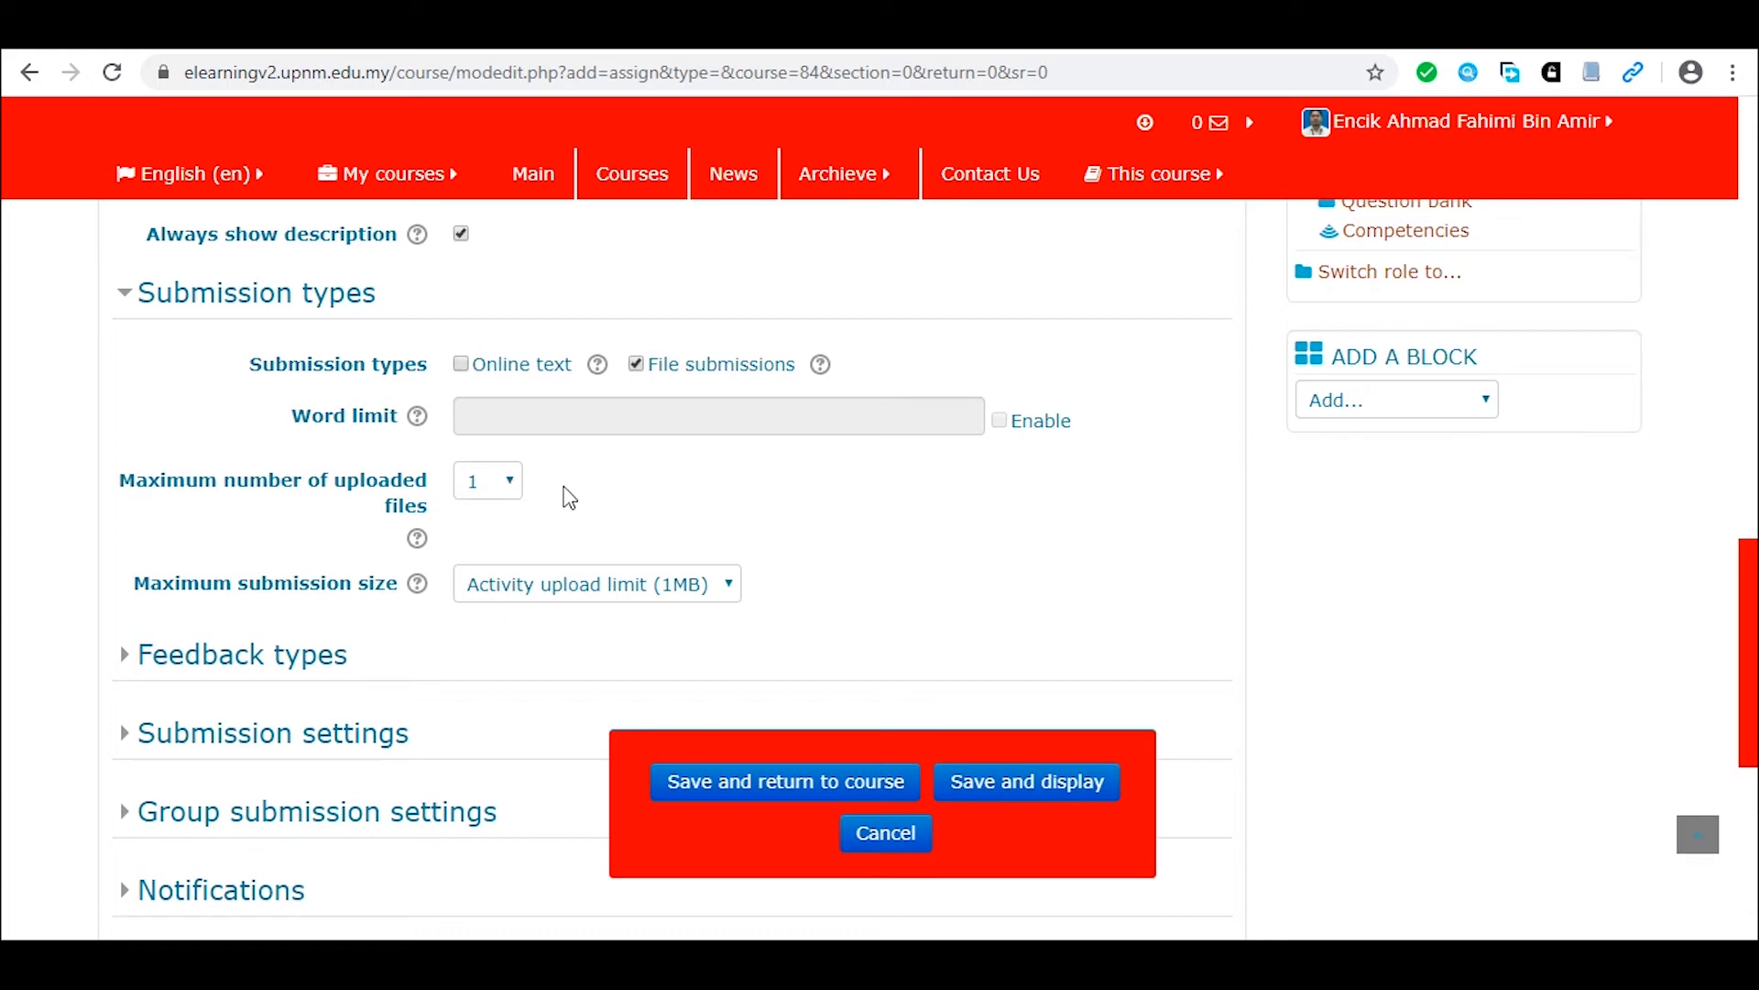
# Check the choices for the maximum number of uploaded files and the maximum submission size, keeping 1 file and Activity upload limit (1MB).
pyautogui.click(510, 484)
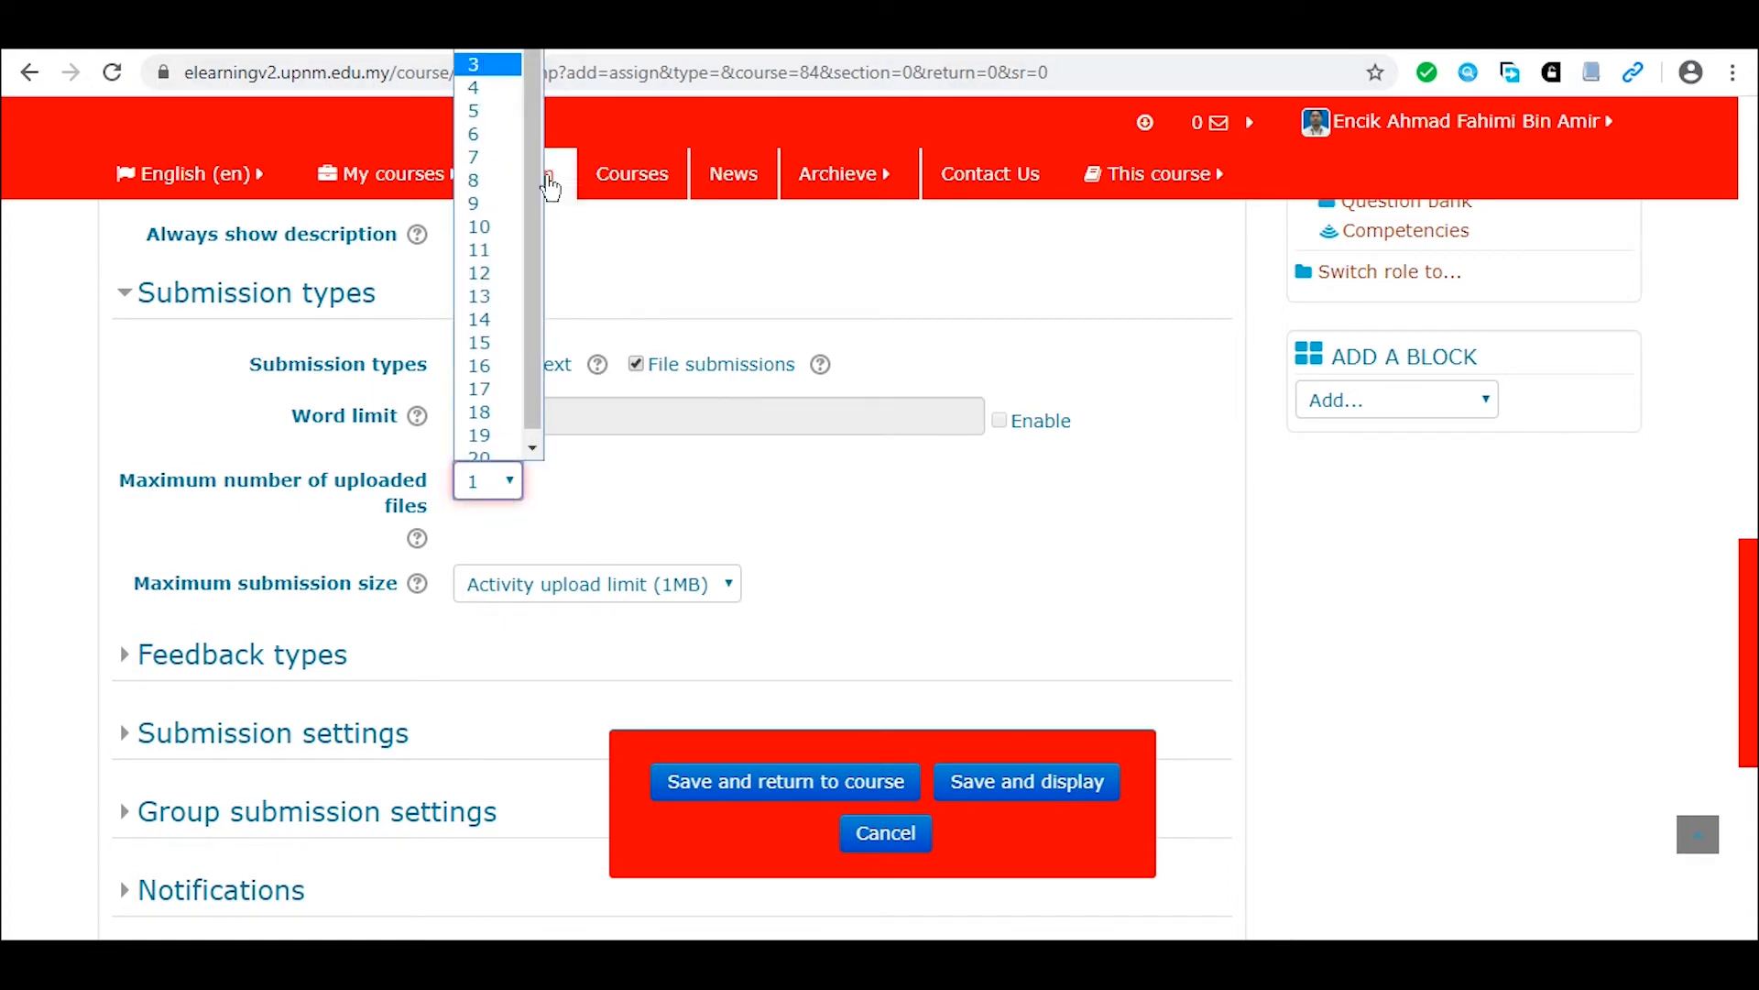
pyautogui.click(495, 20)
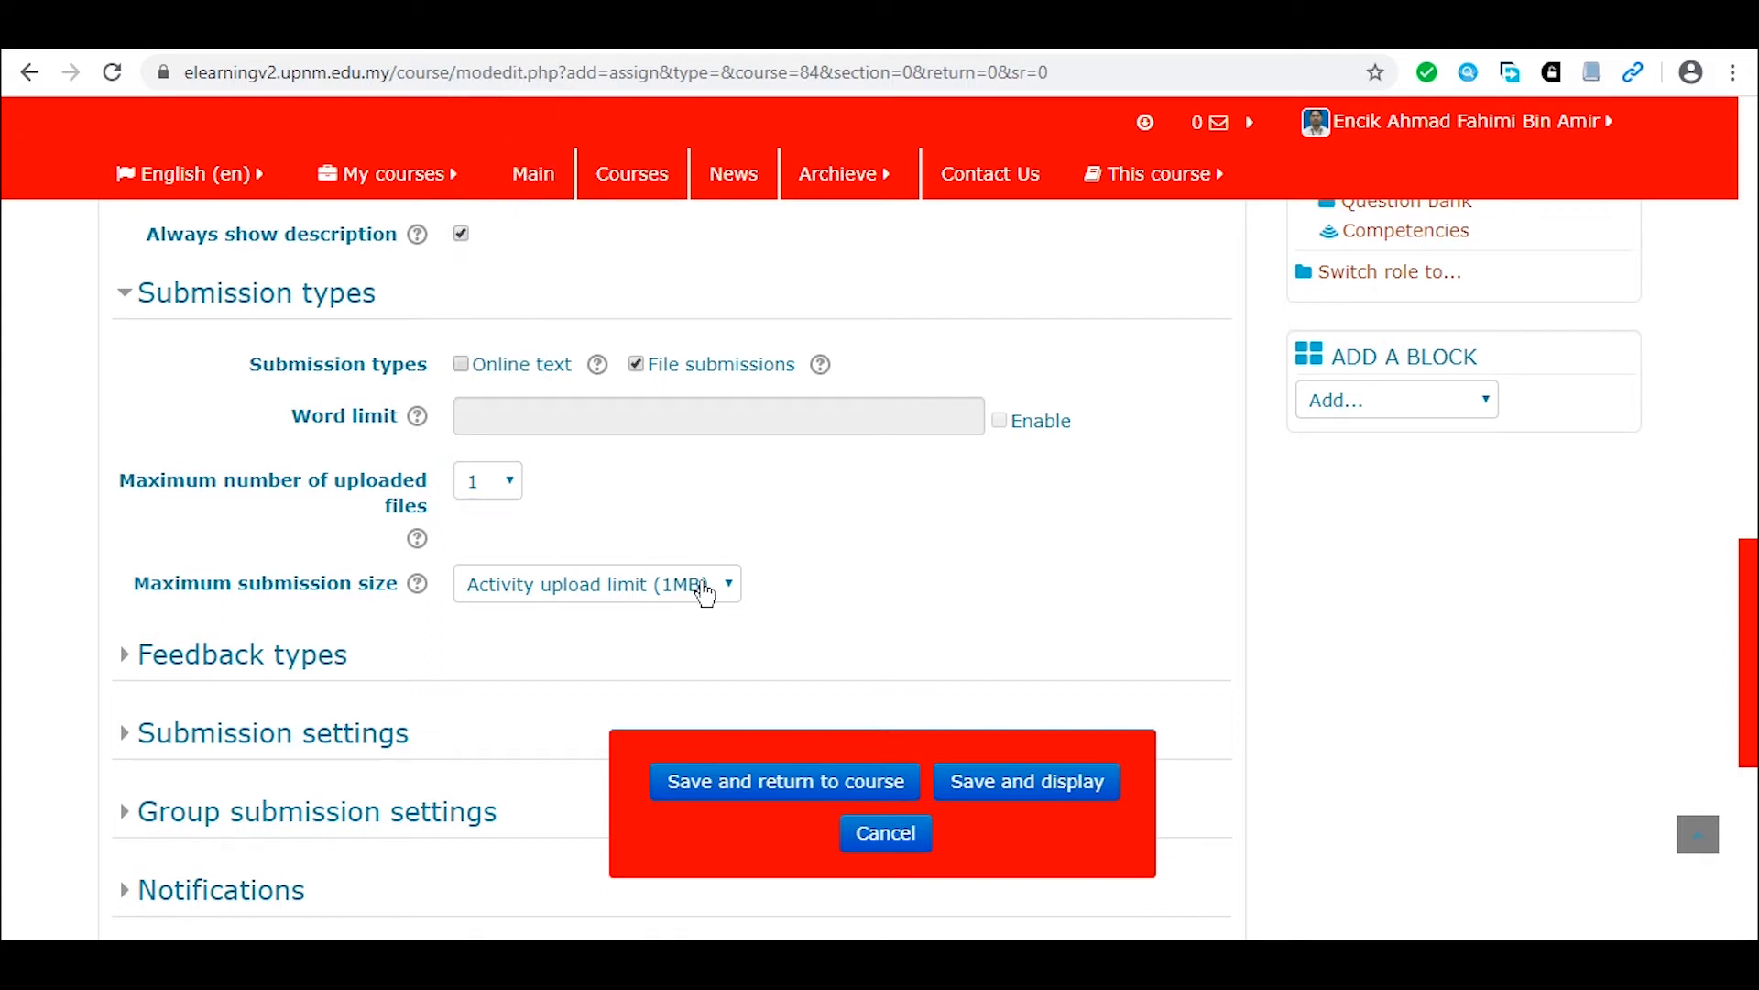
pyautogui.click(715, 586)
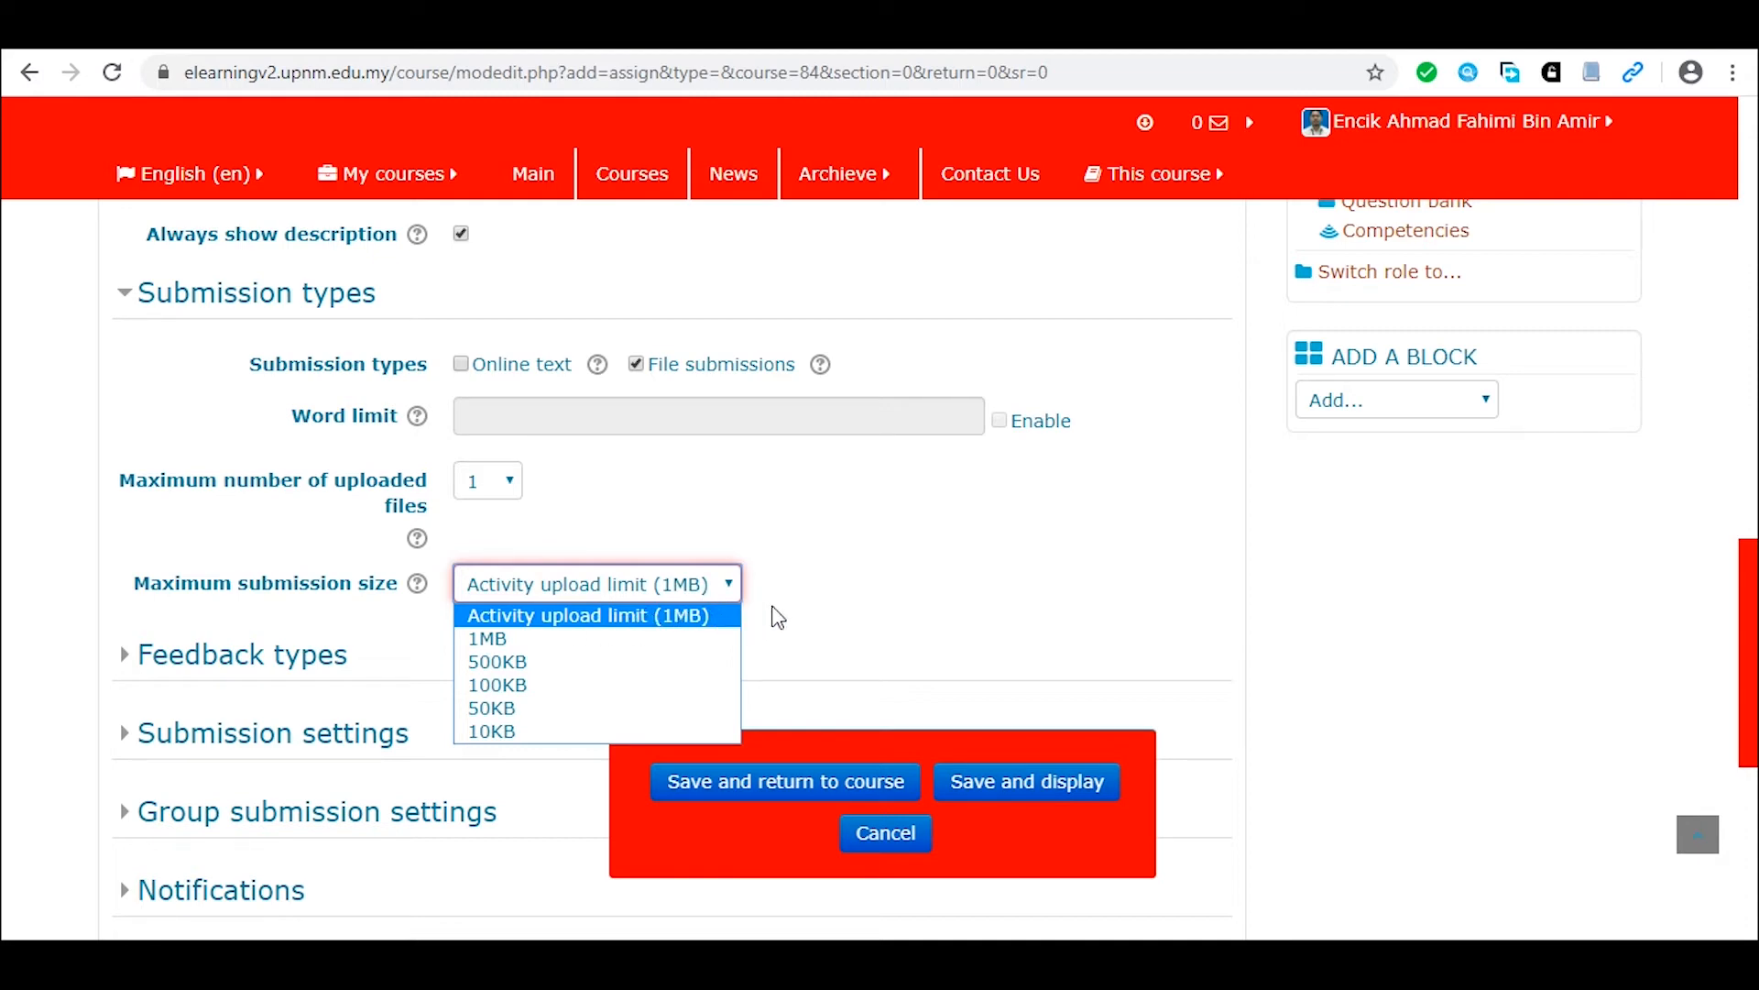
pyautogui.click(843, 561)
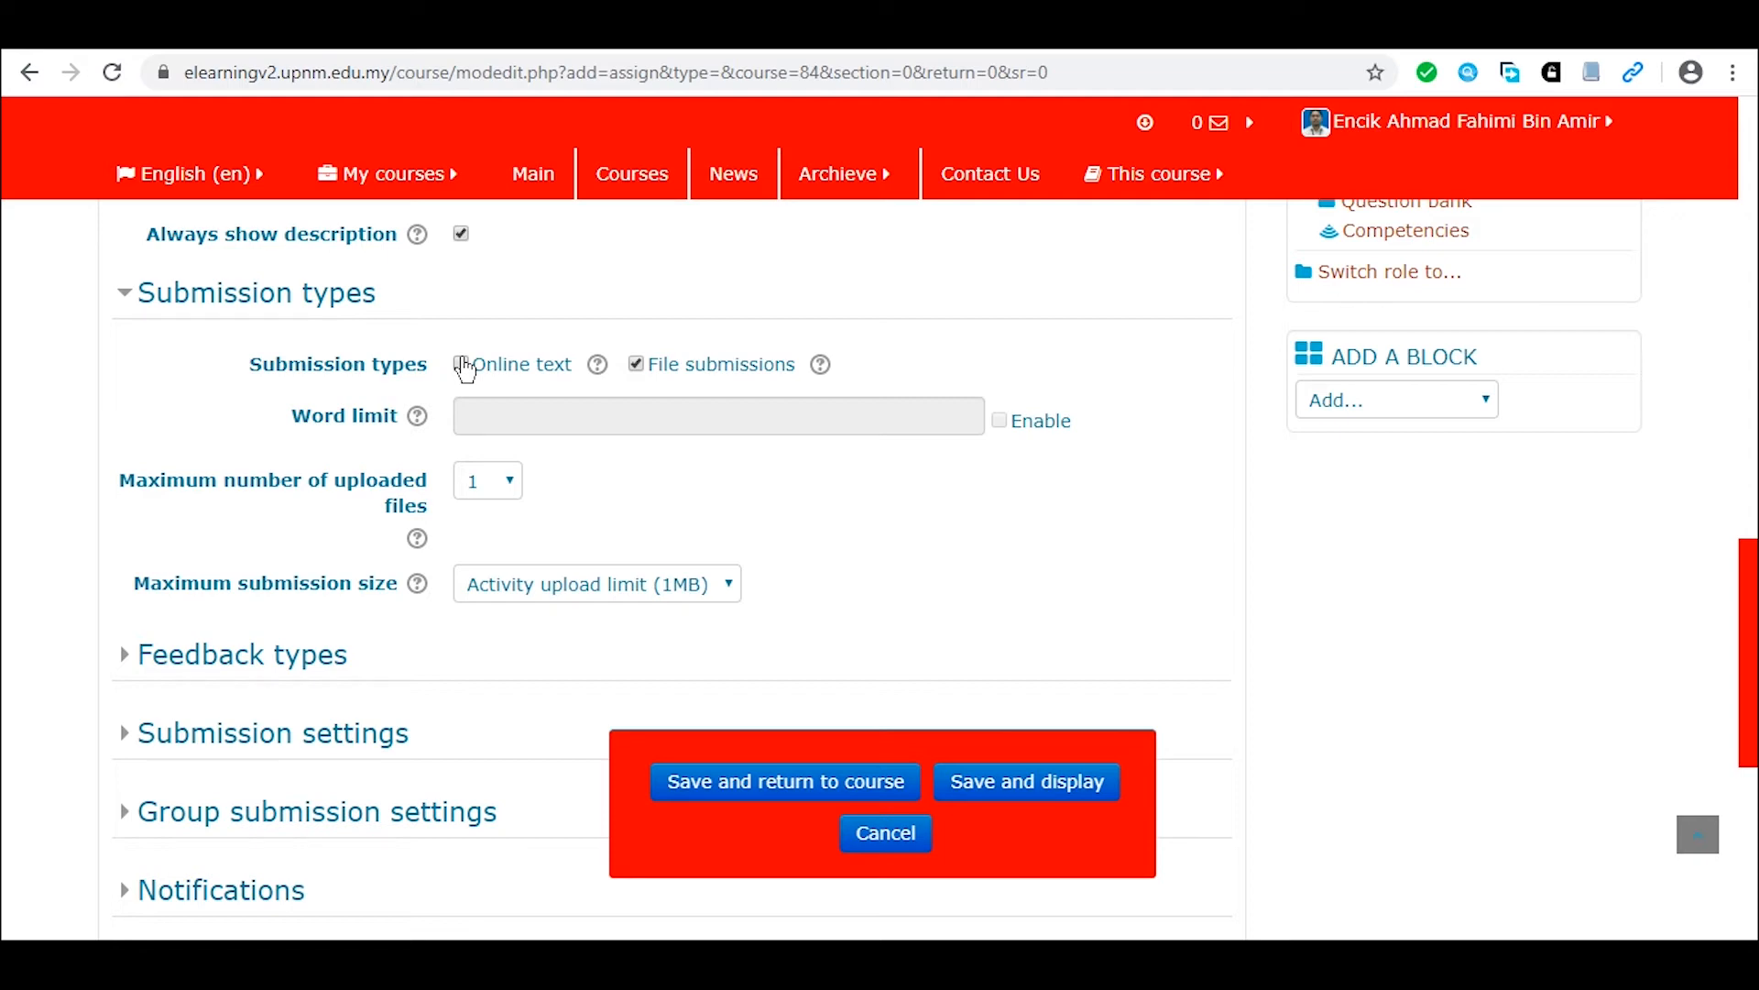
# Enable online text submissions and set an enabled word limit of 250.
pyautogui.click(462, 363)
pyautogui.click(999, 423)
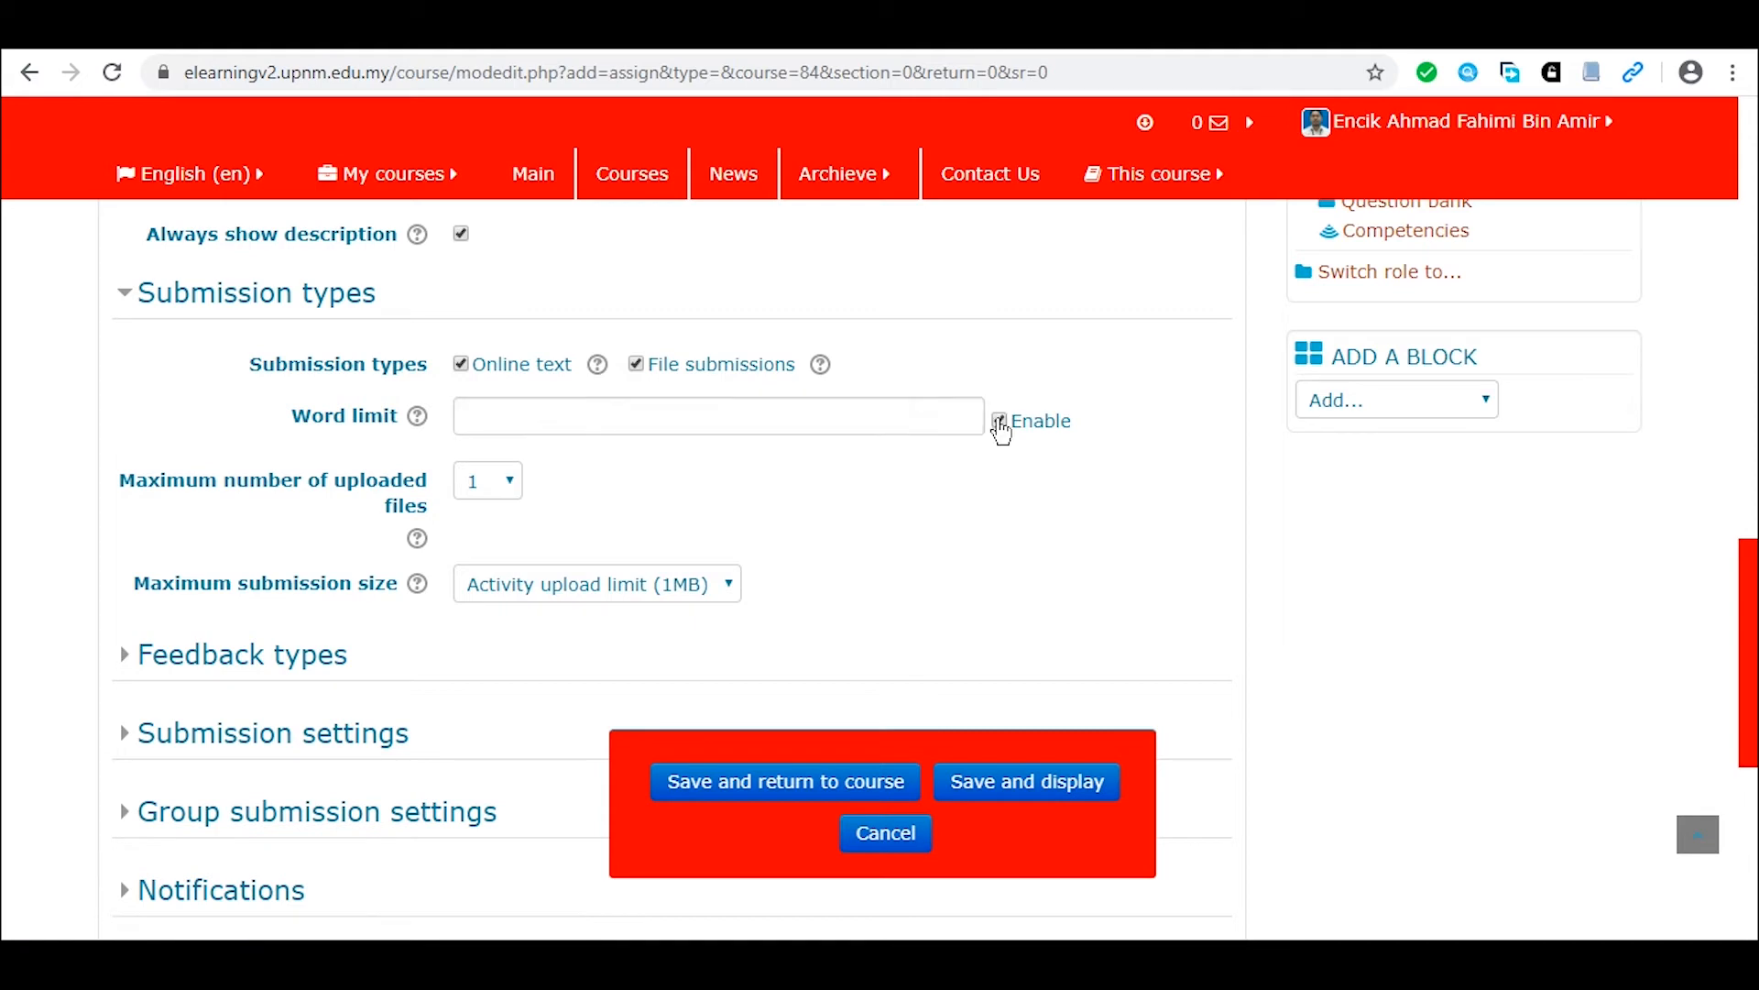
pyautogui.click(584, 426)
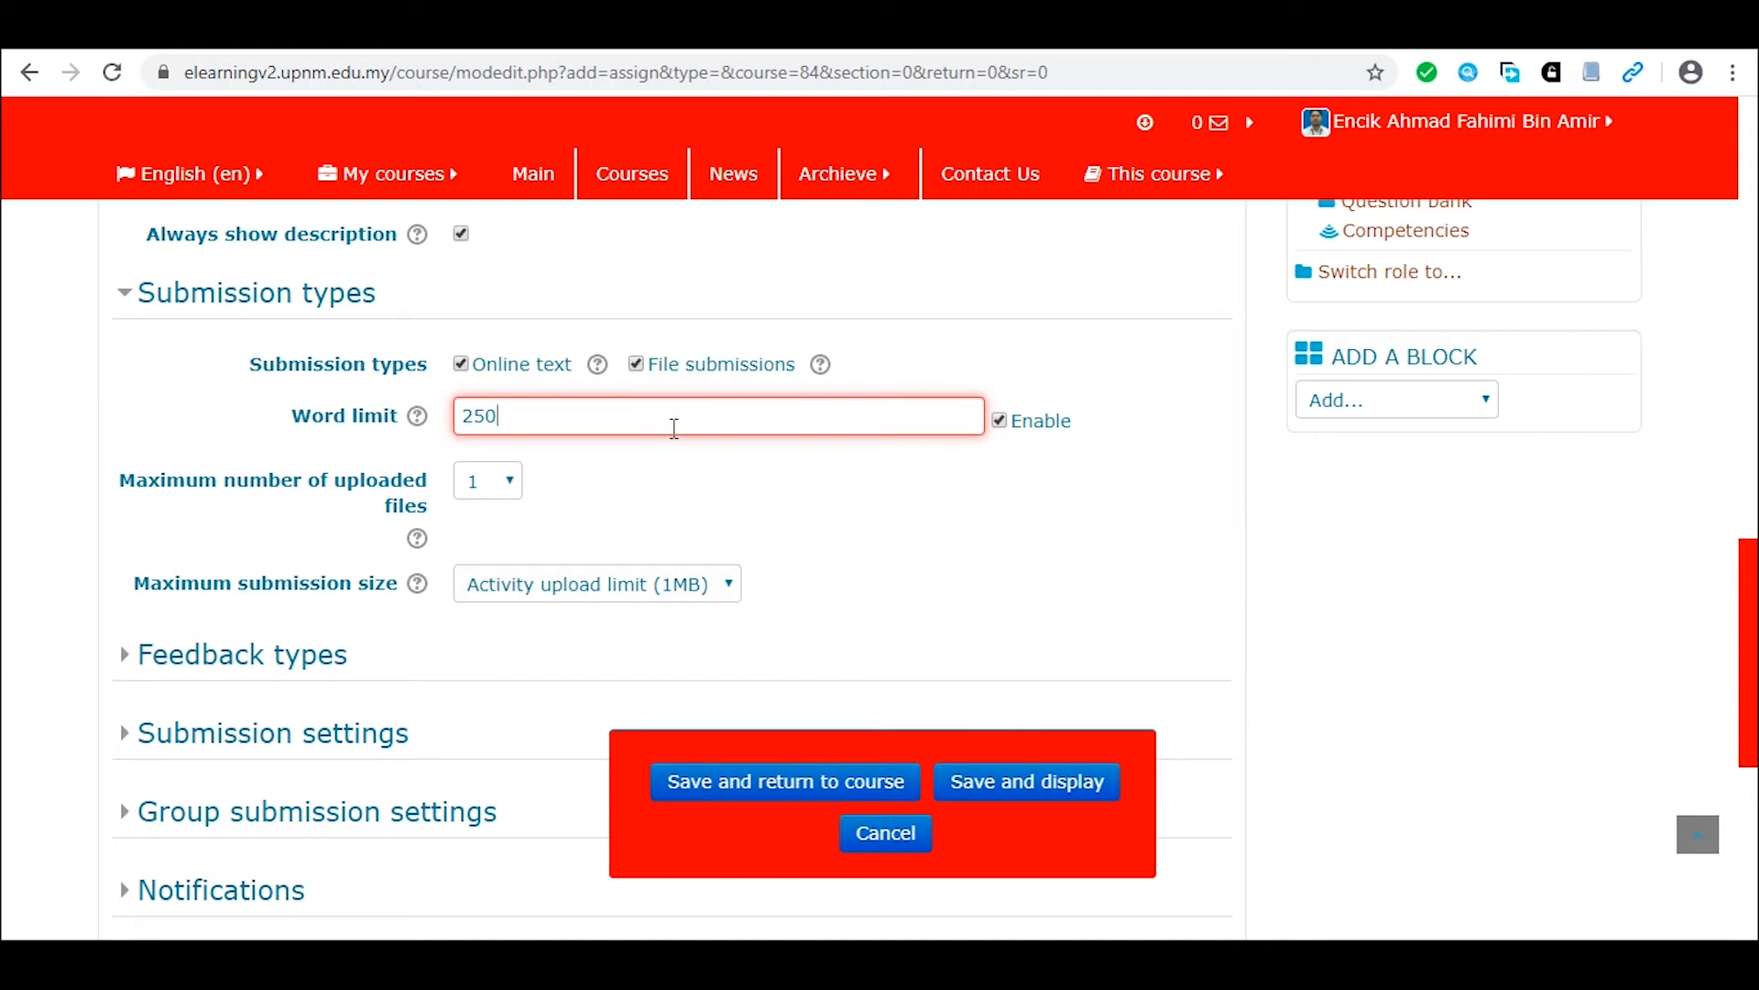
# Examine the options under Submission settings and Group submission settings, collapsing each section again.
pyautogui.scroll(-2, 711, 463)
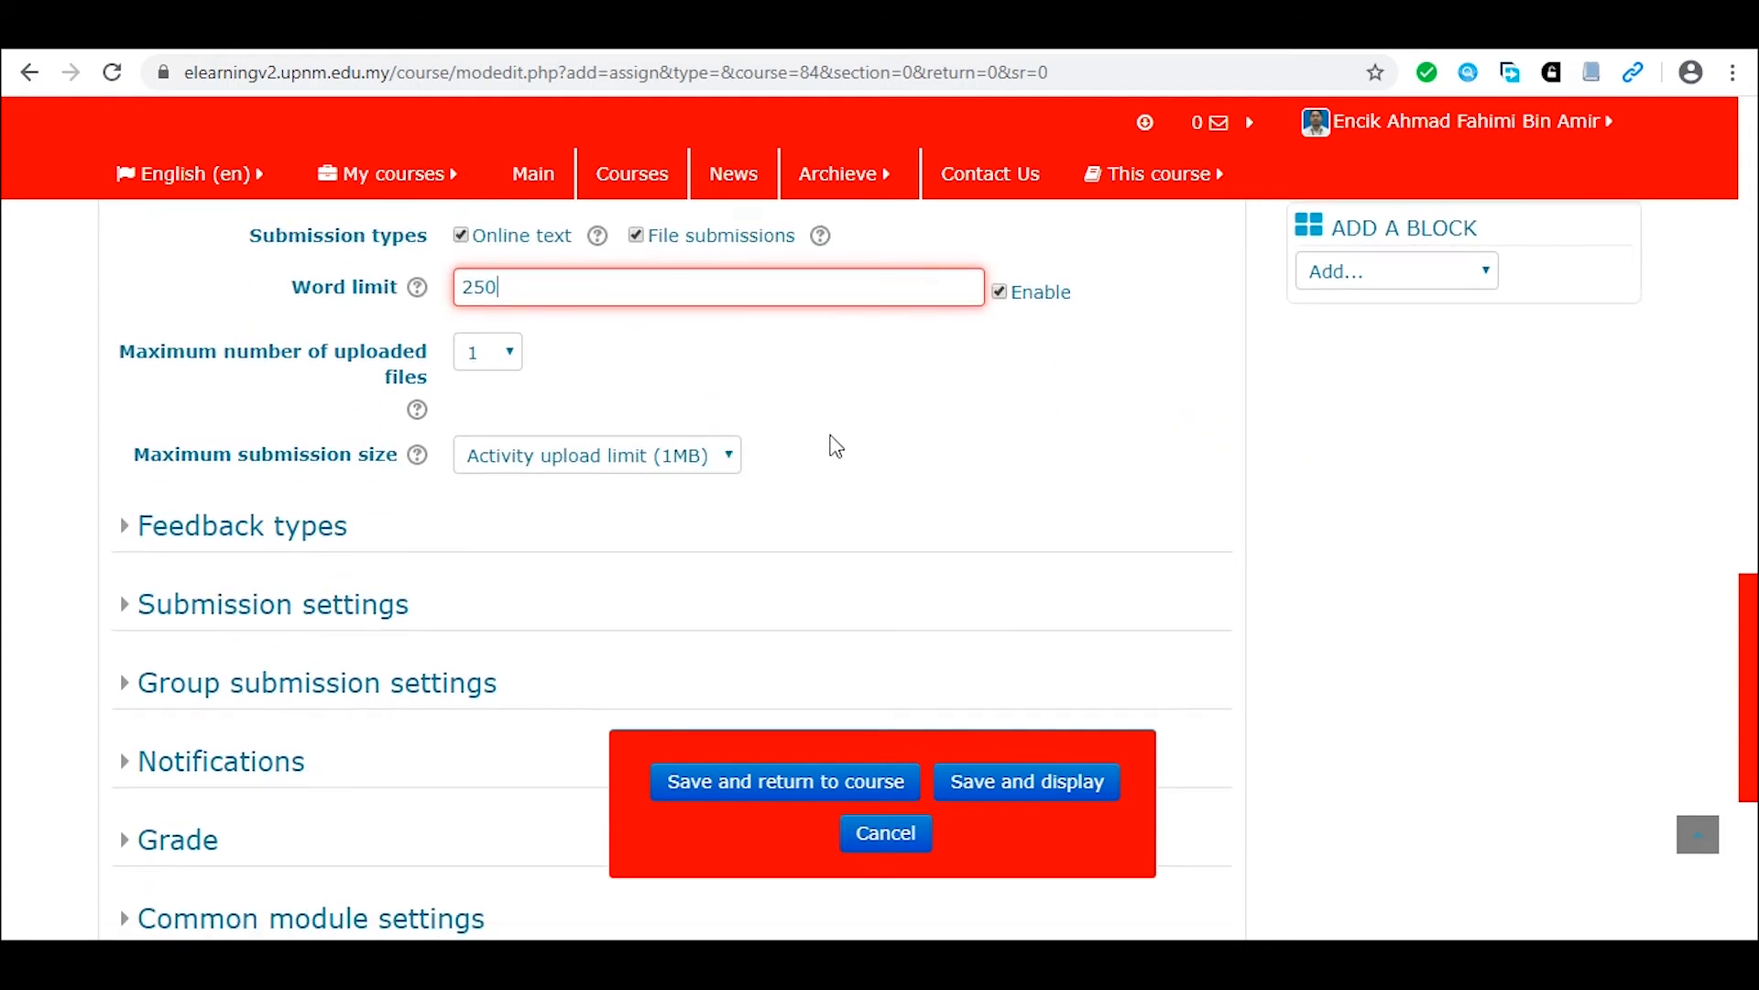
pyautogui.scroll(-4, 669, 503)
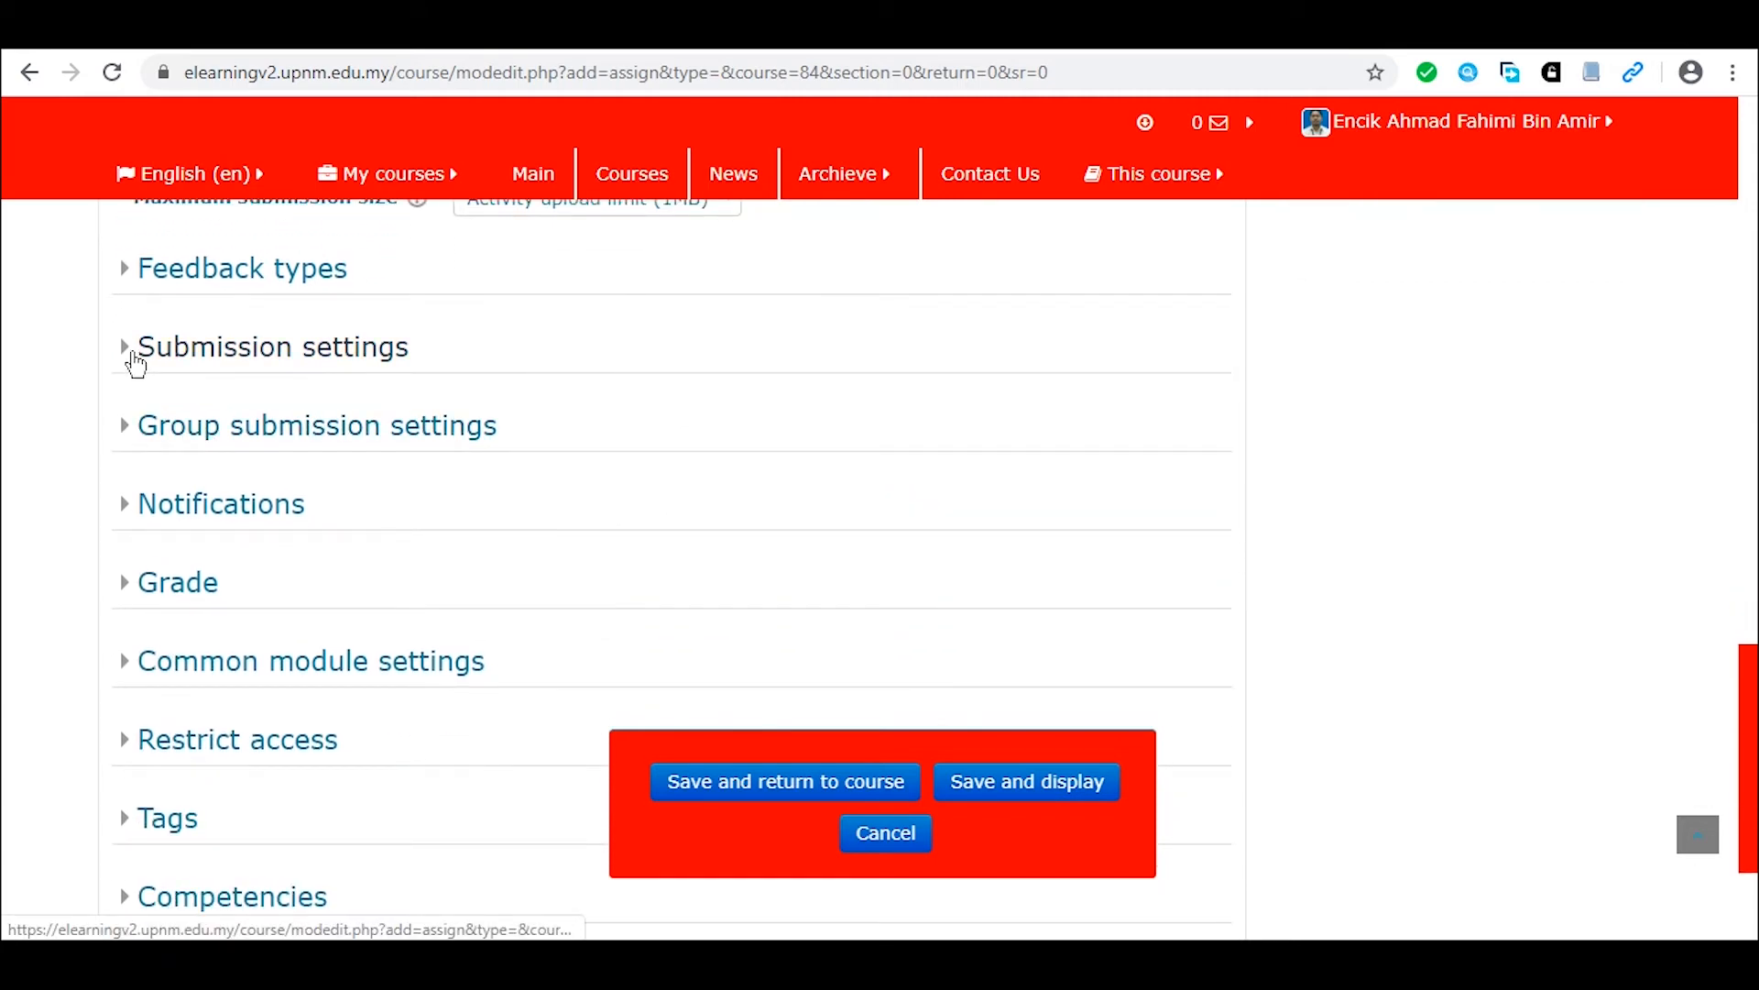
pyautogui.click(133, 350)
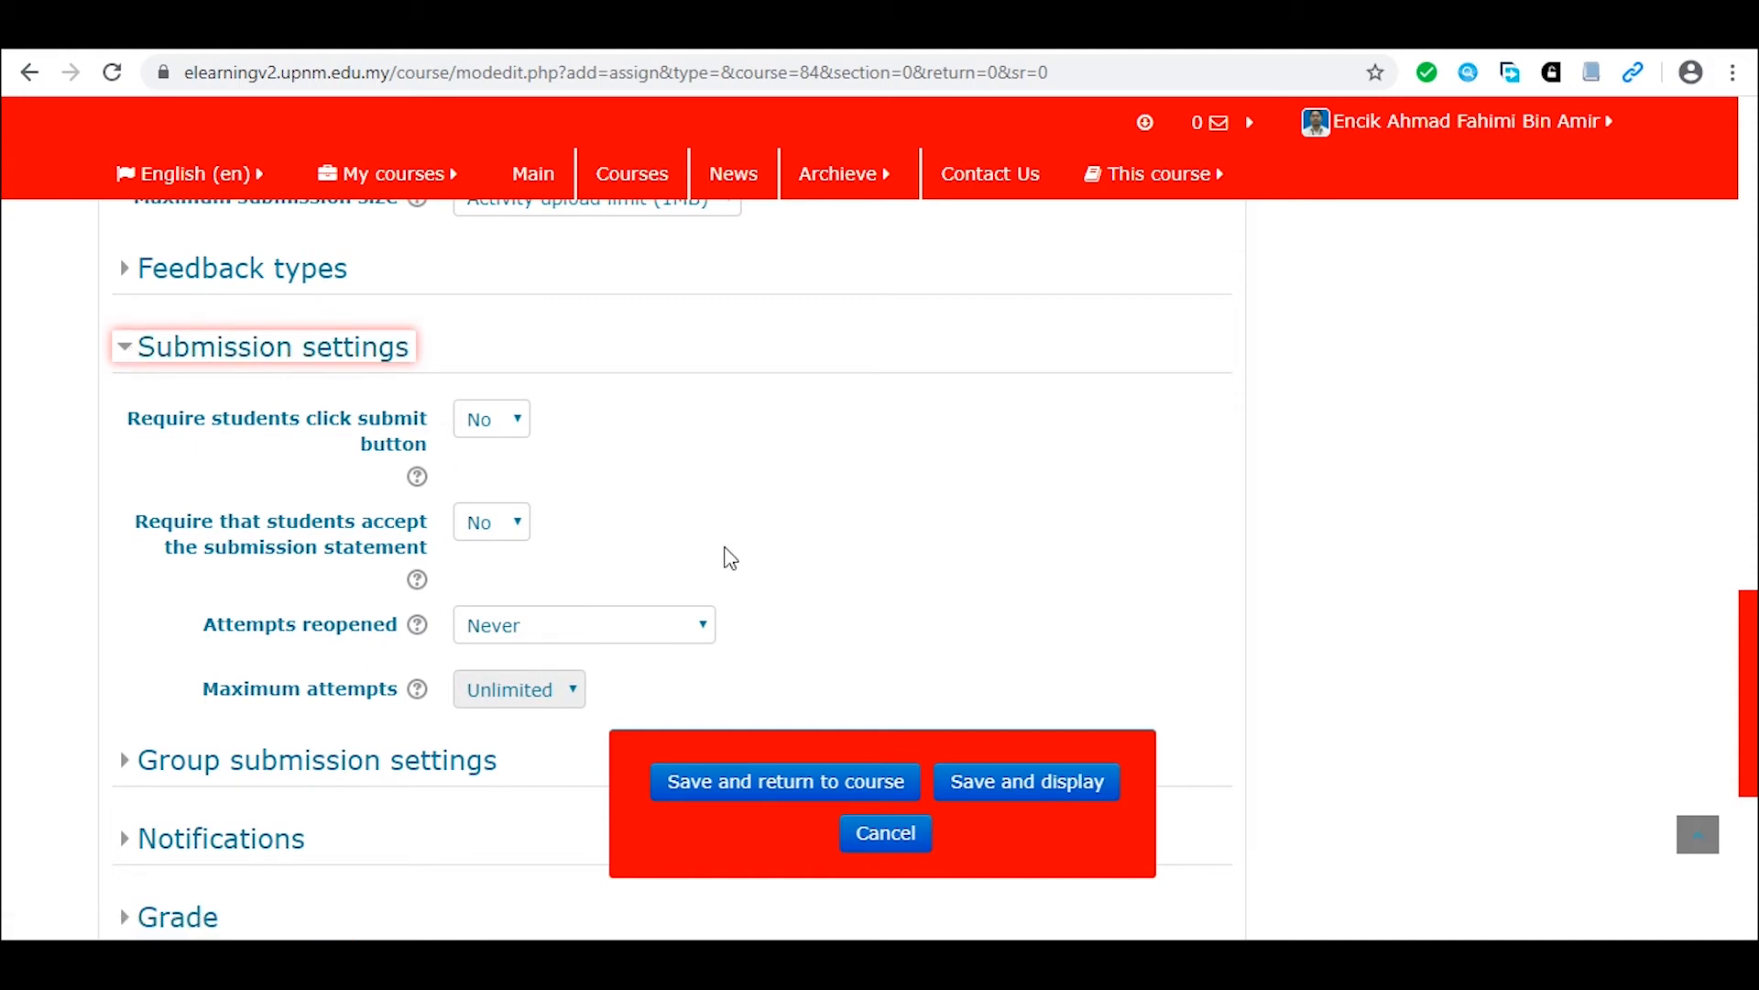
pyautogui.scroll(-1, 734, 547)
pyautogui.scroll(1, 722, 514)
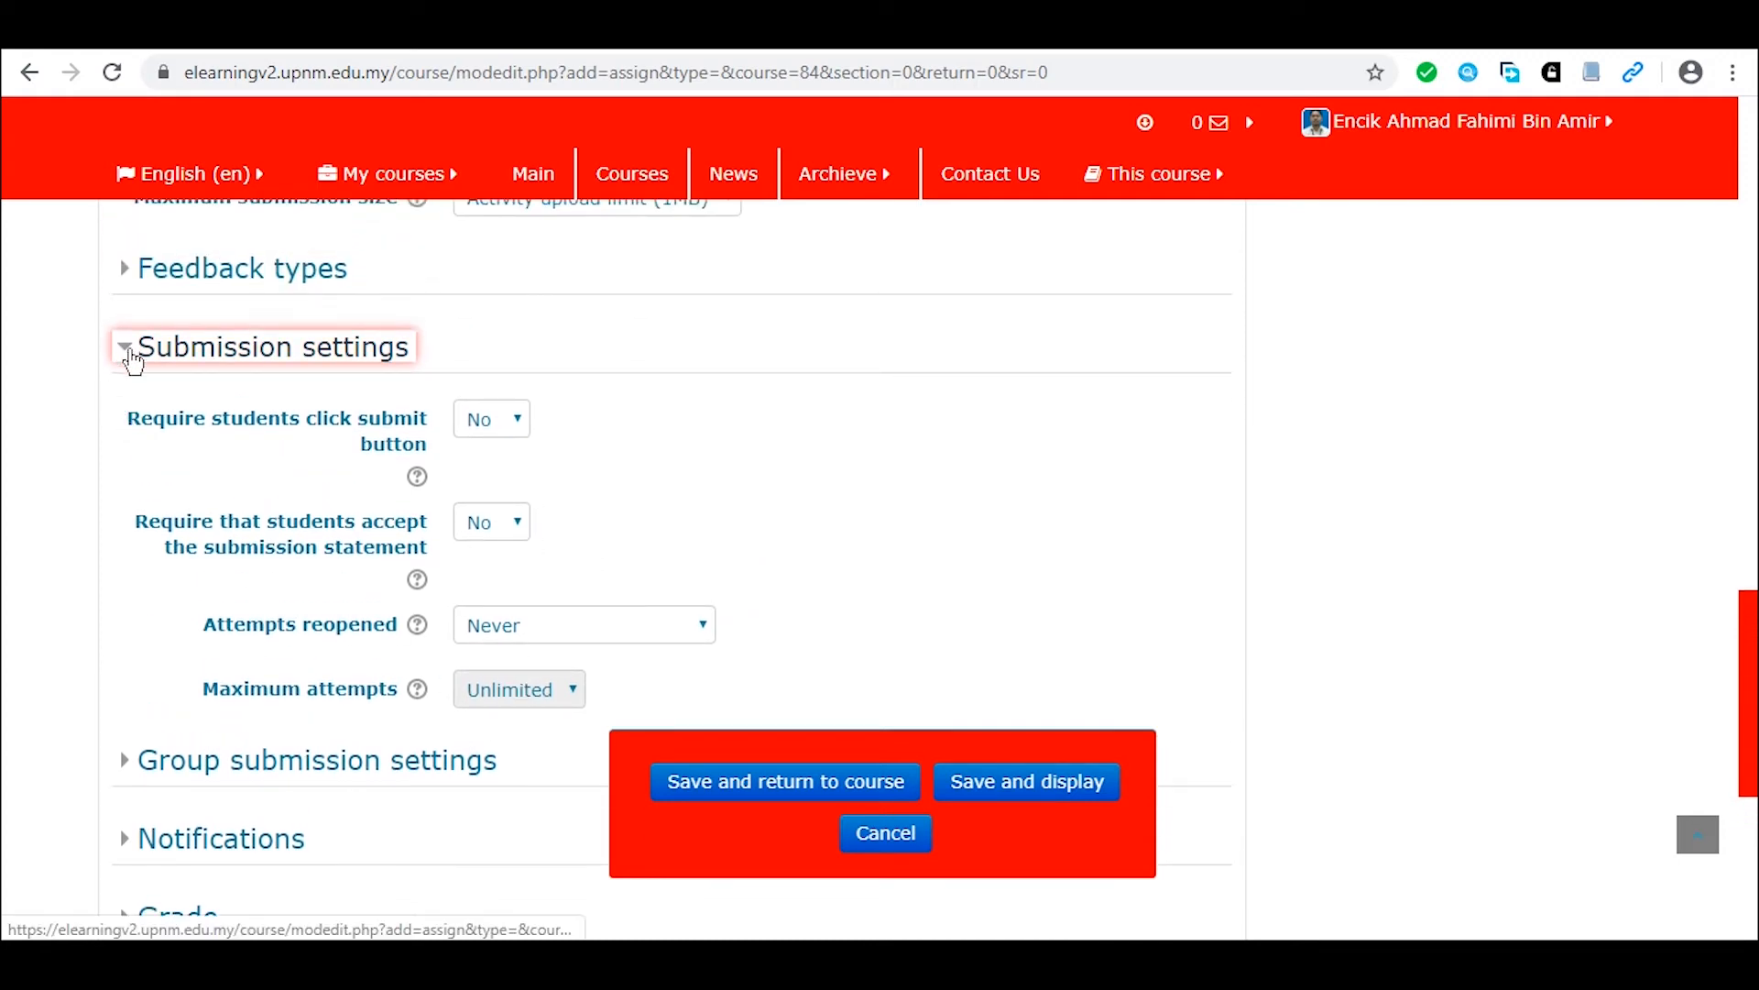
pyautogui.click(133, 357)
pyautogui.click(130, 429)
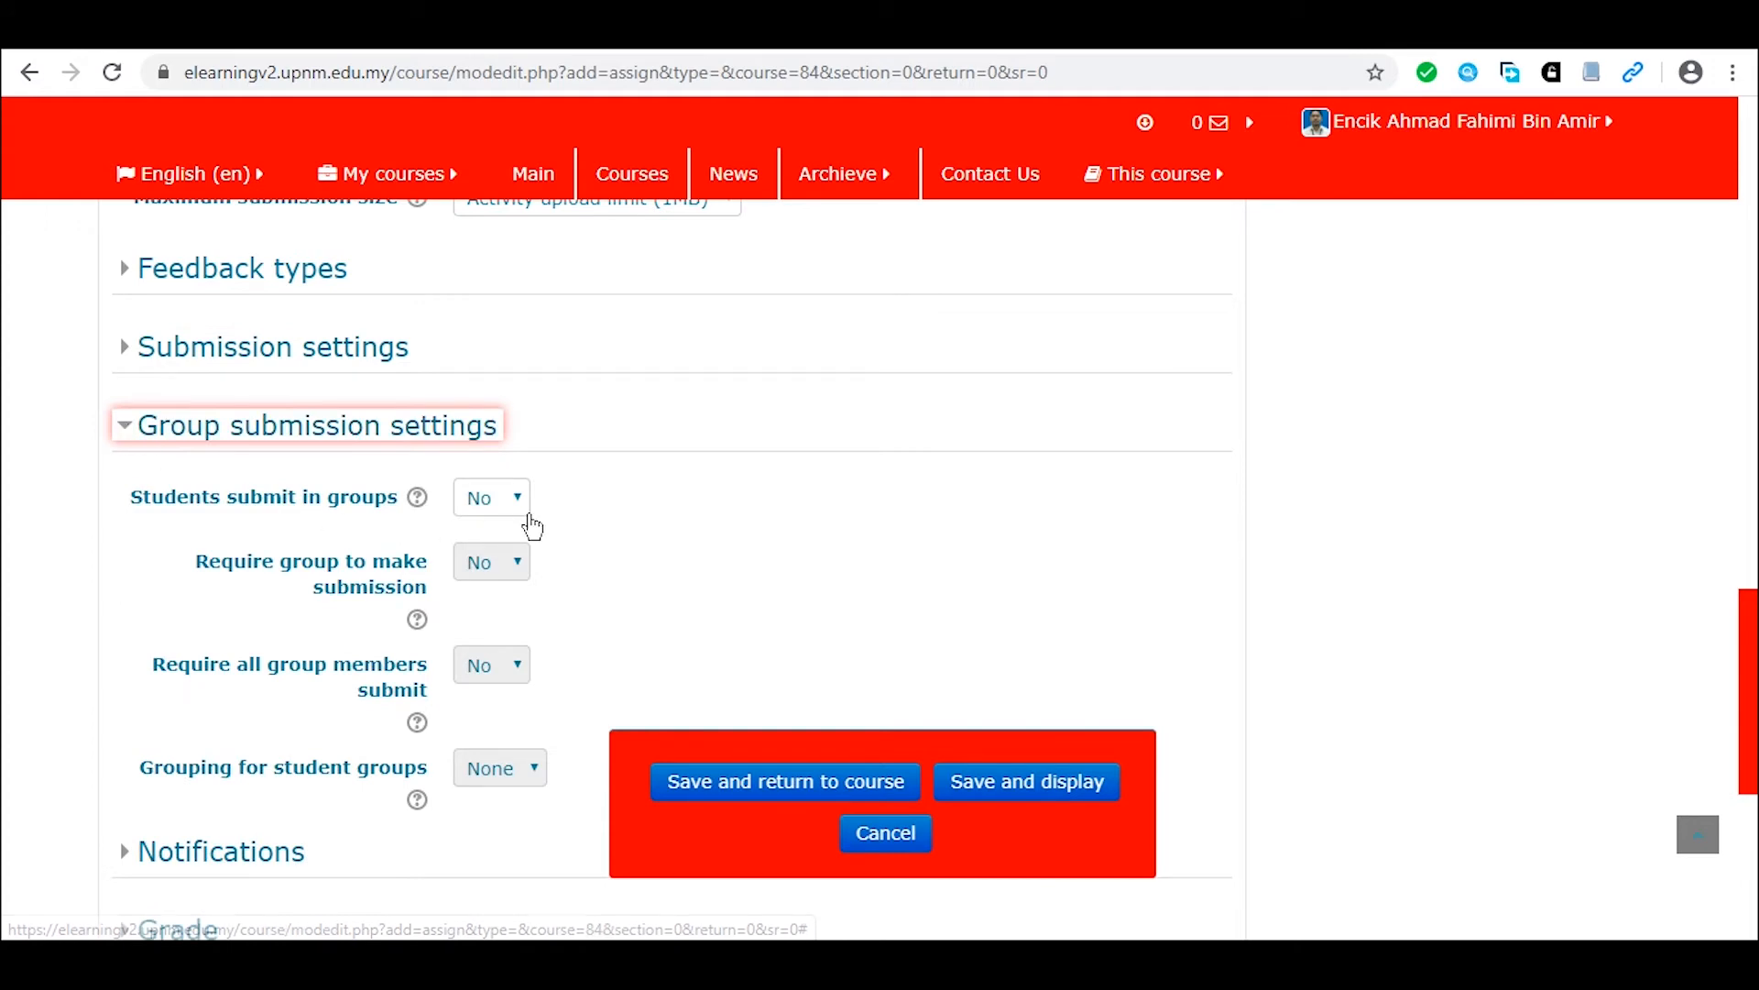
pyautogui.click(522, 509)
pyautogui.click(522, 509)
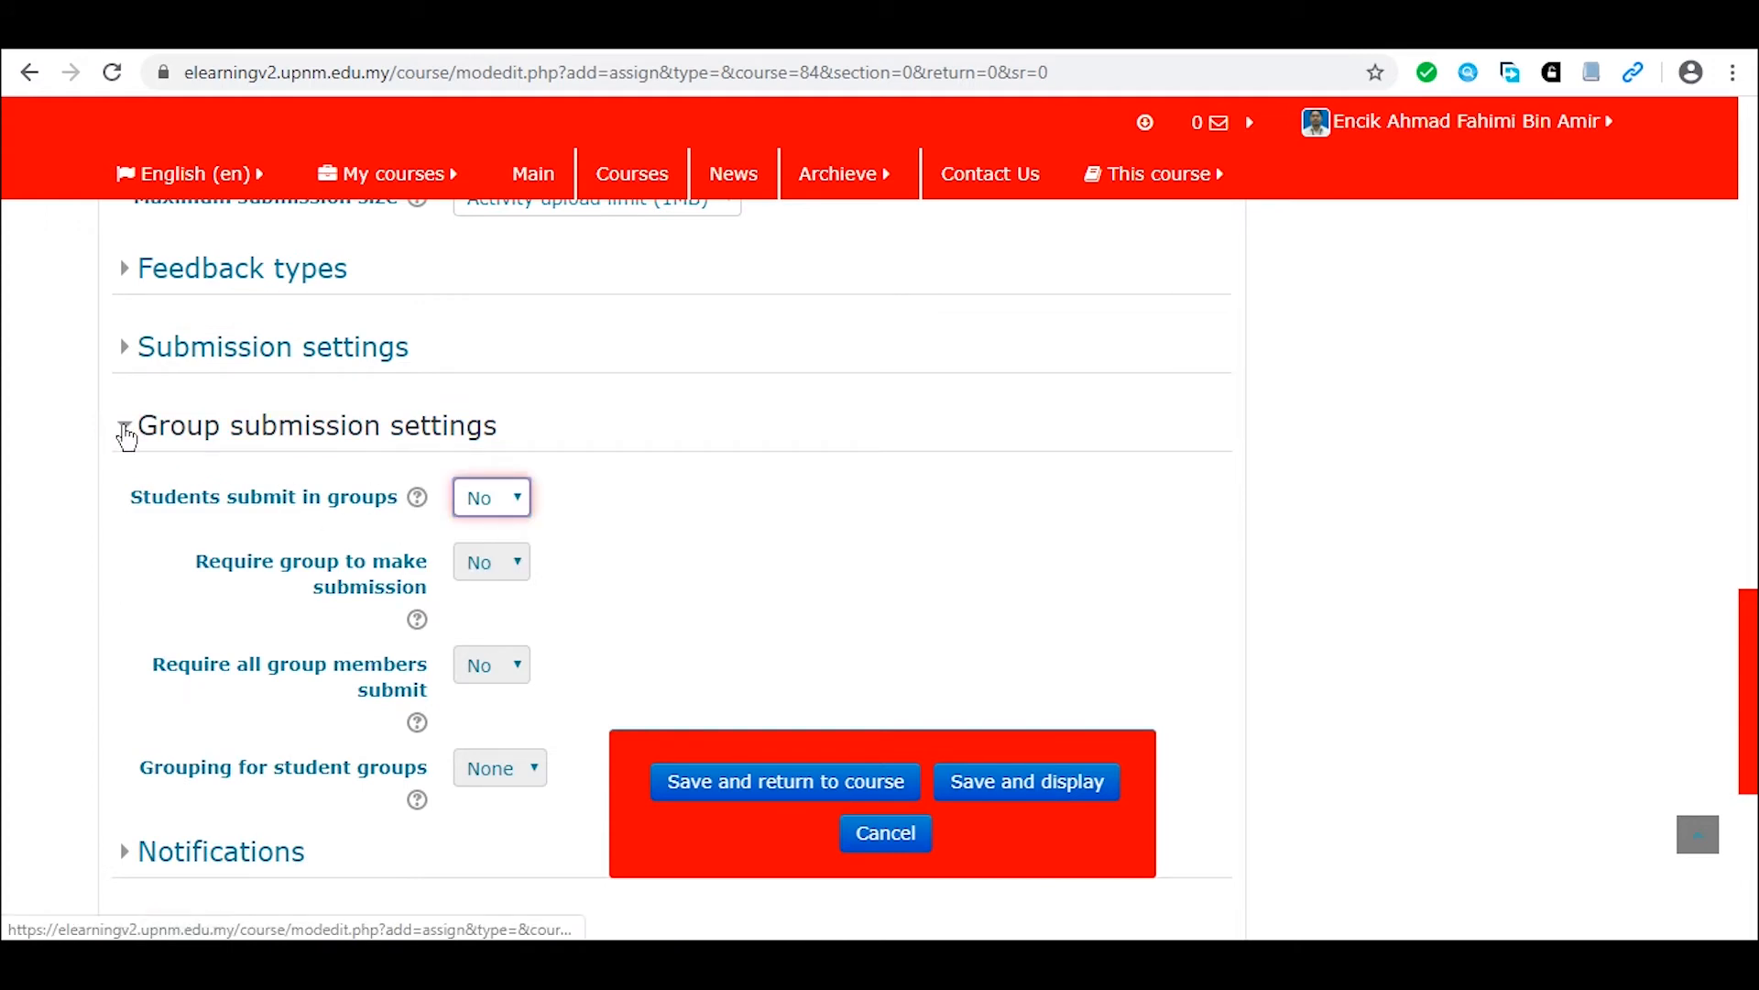
pyautogui.click(132, 438)
# Save the assignment and review its displayed description and image.
pyautogui.scroll(-2, 487, 574)
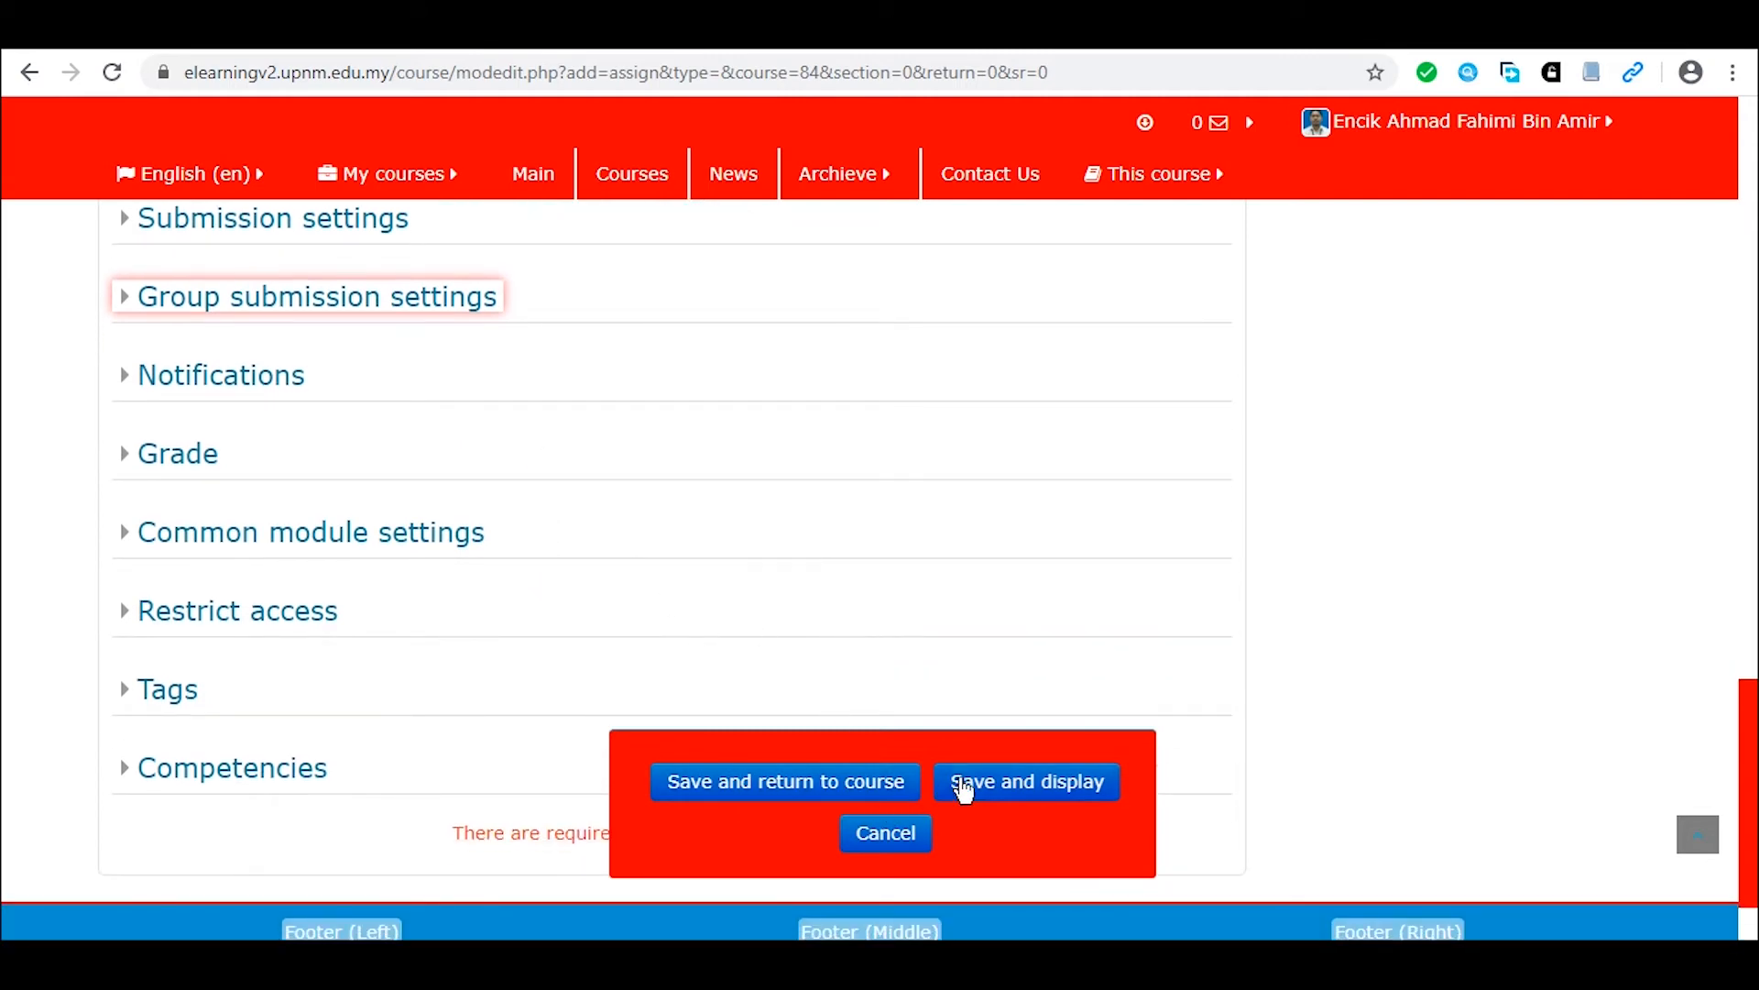
pyautogui.click(1045, 783)
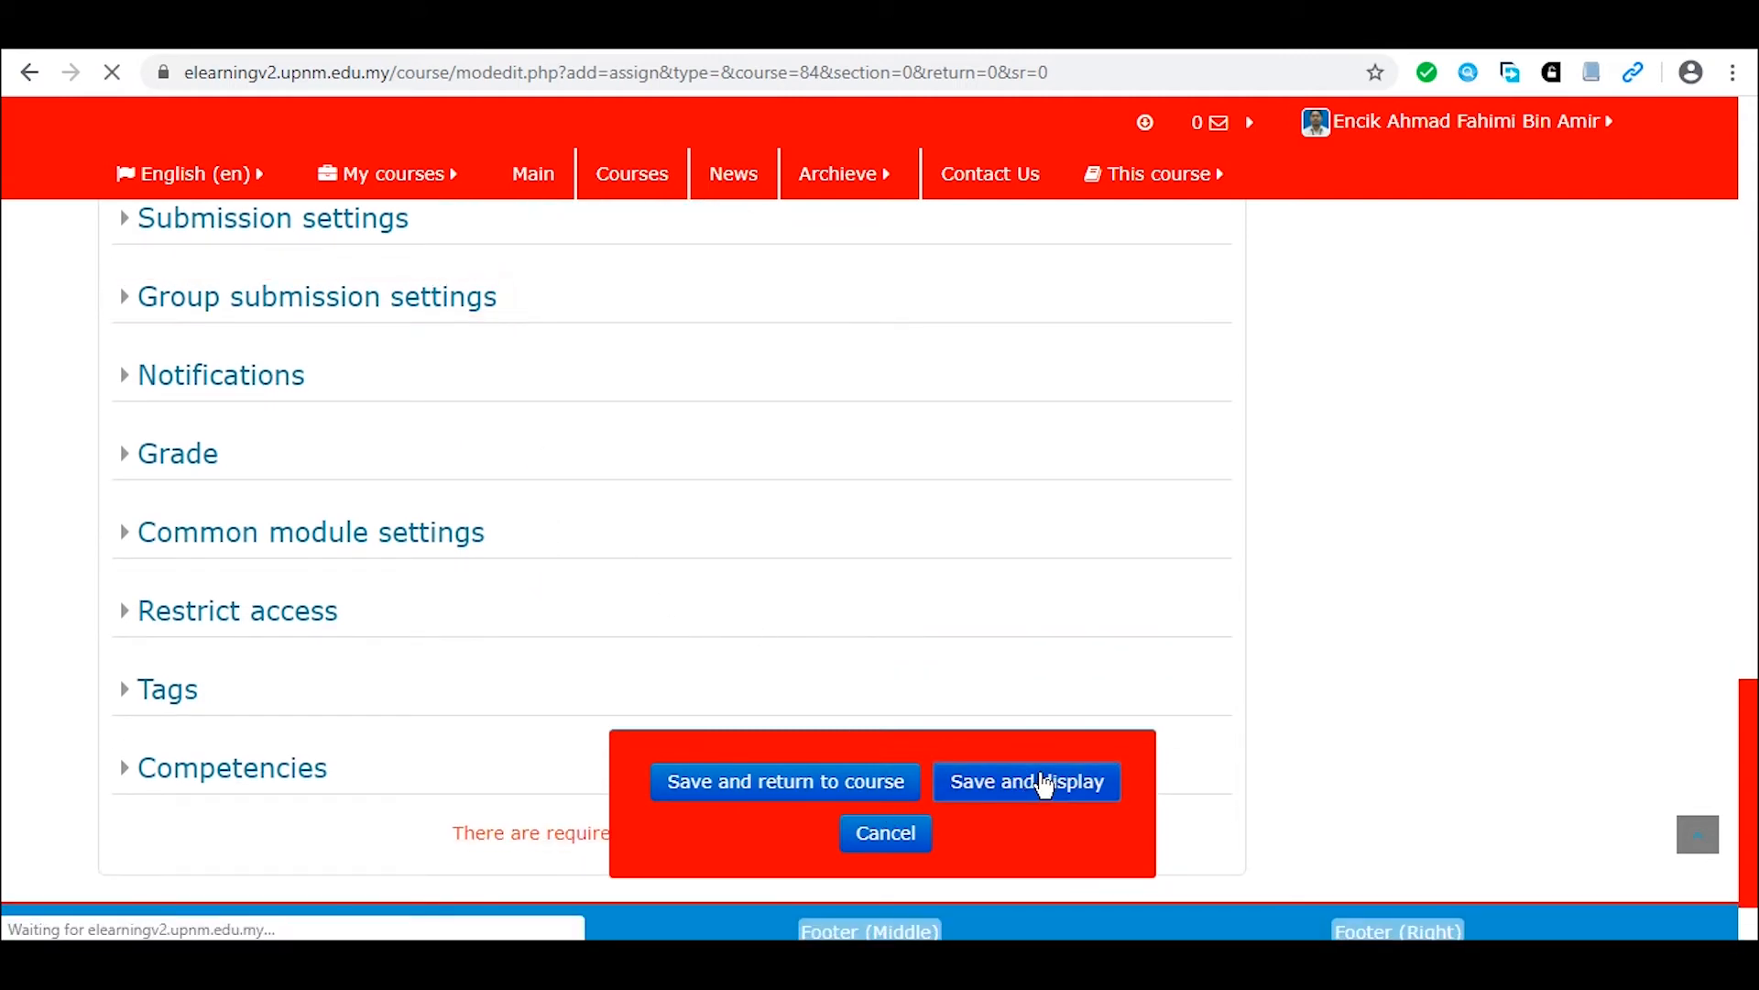
pyautogui.scroll(-4, 843, 647)
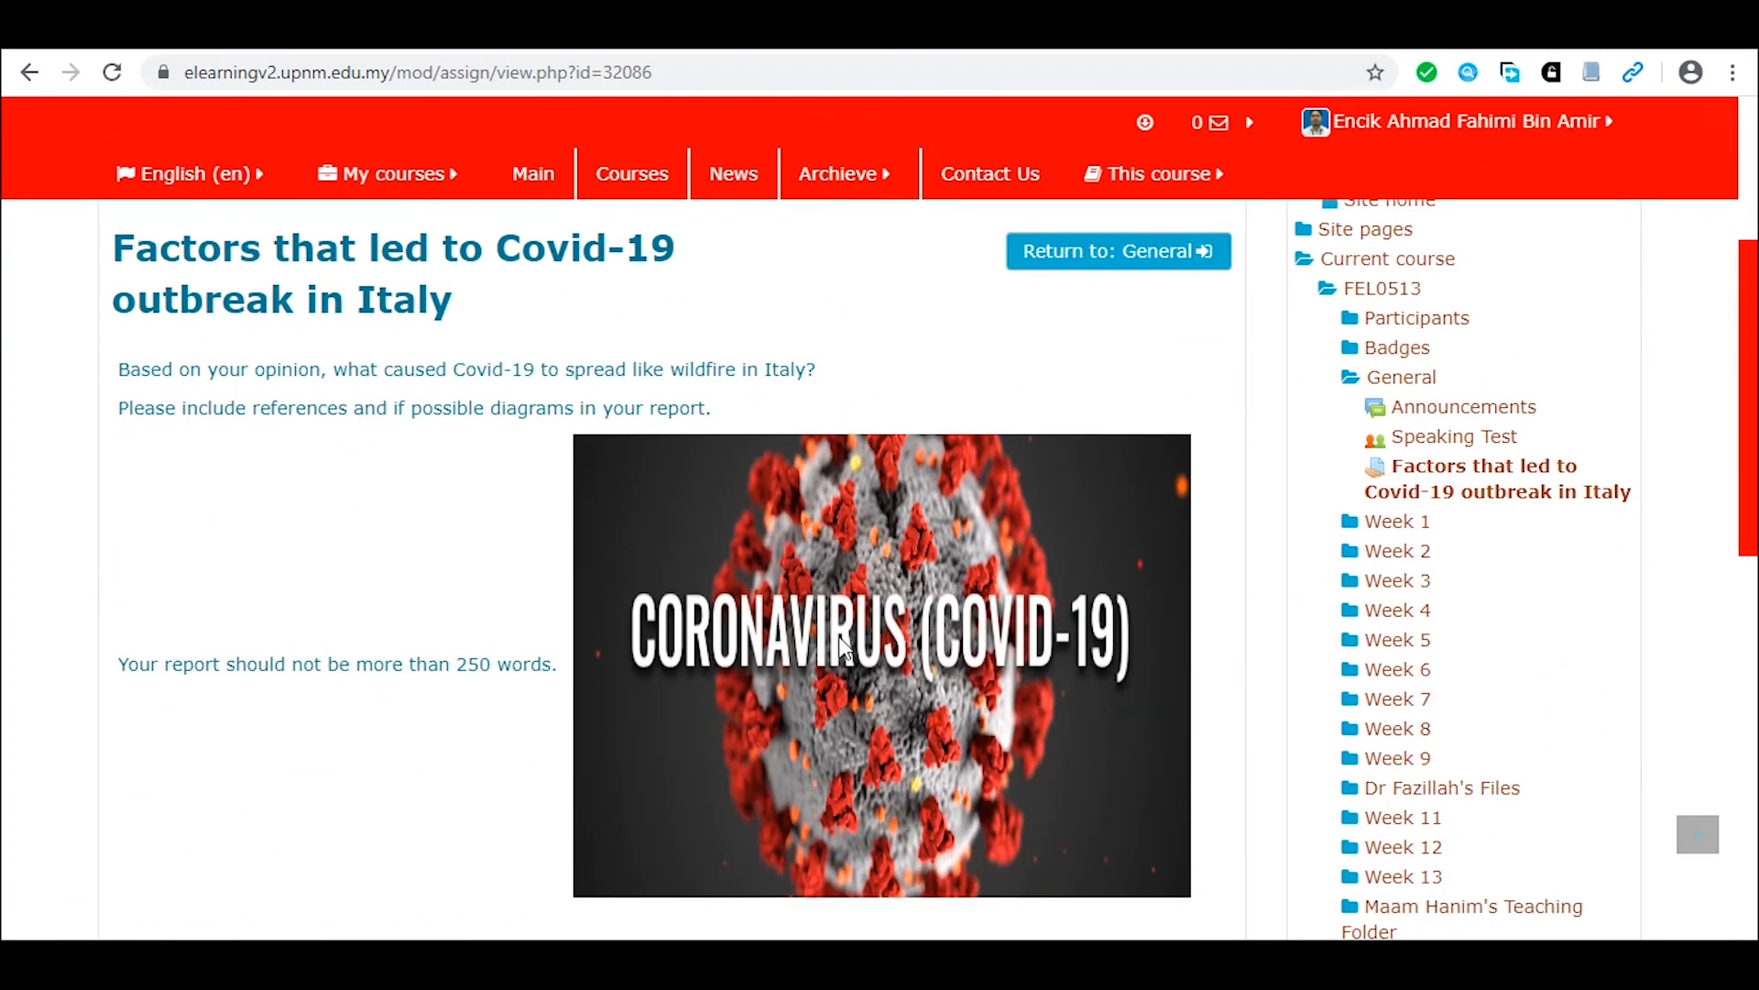
pyautogui.scroll(-3, 1097, 583)
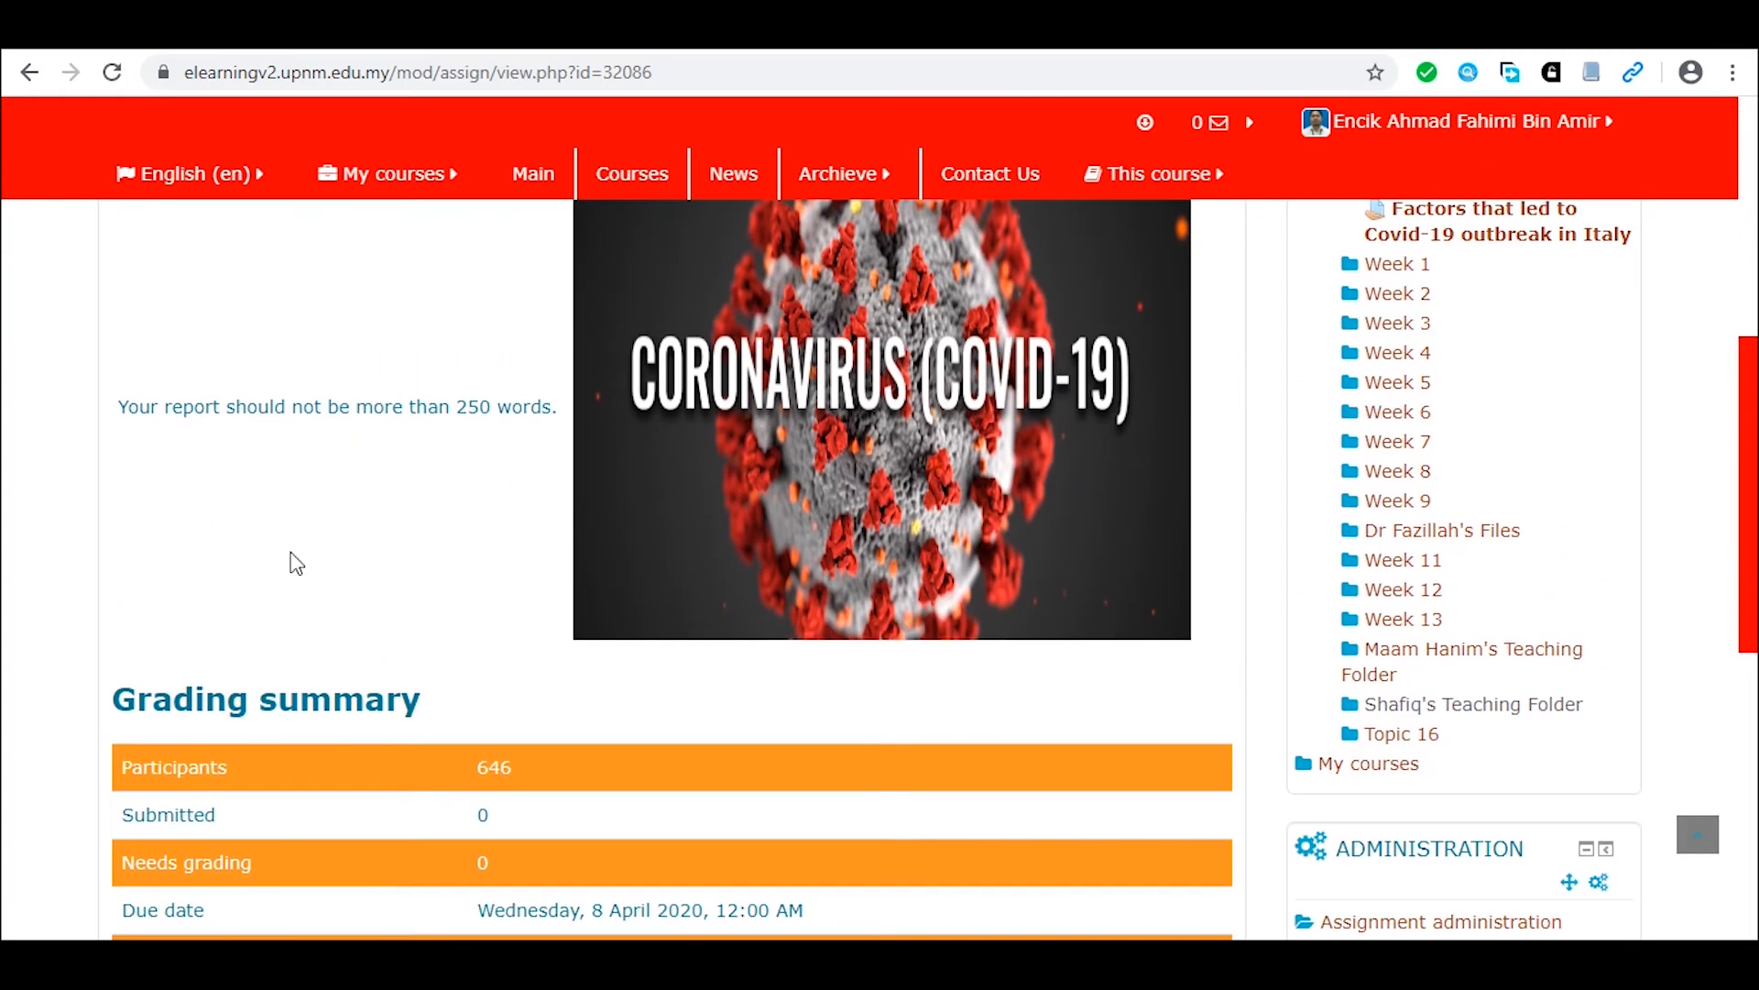
pyautogui.scroll(3, 287, 562)
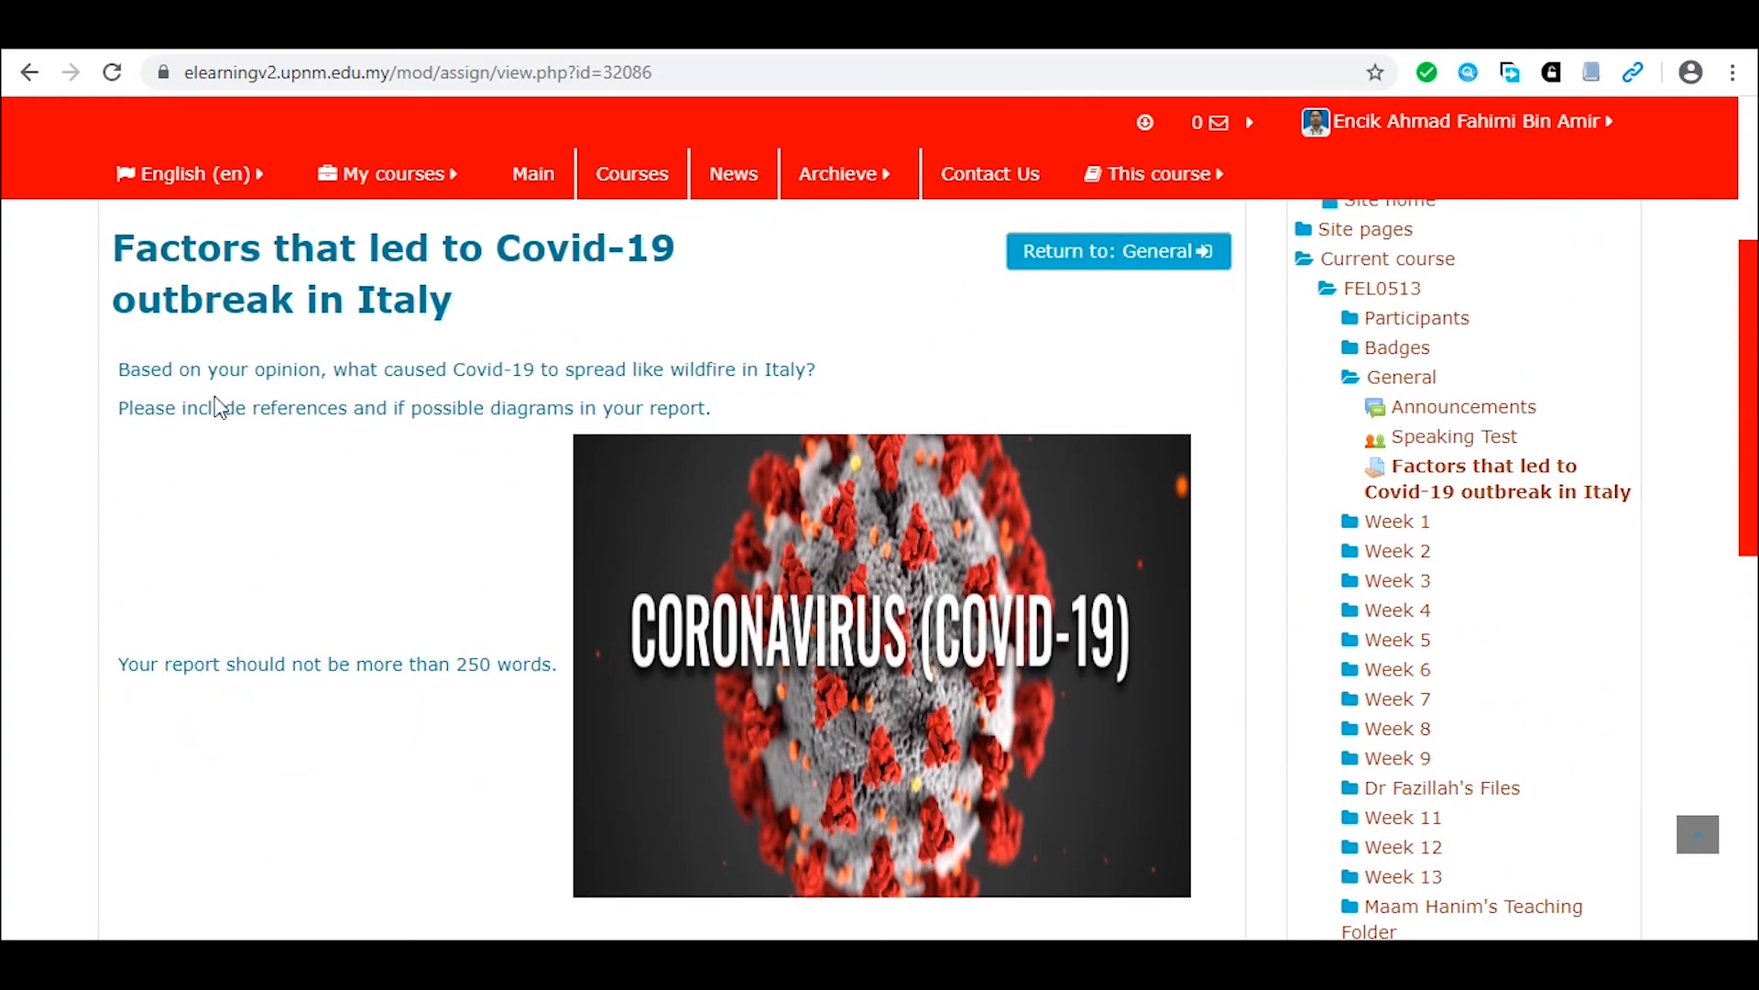
pyautogui.scroll(-3, 1063, 674)
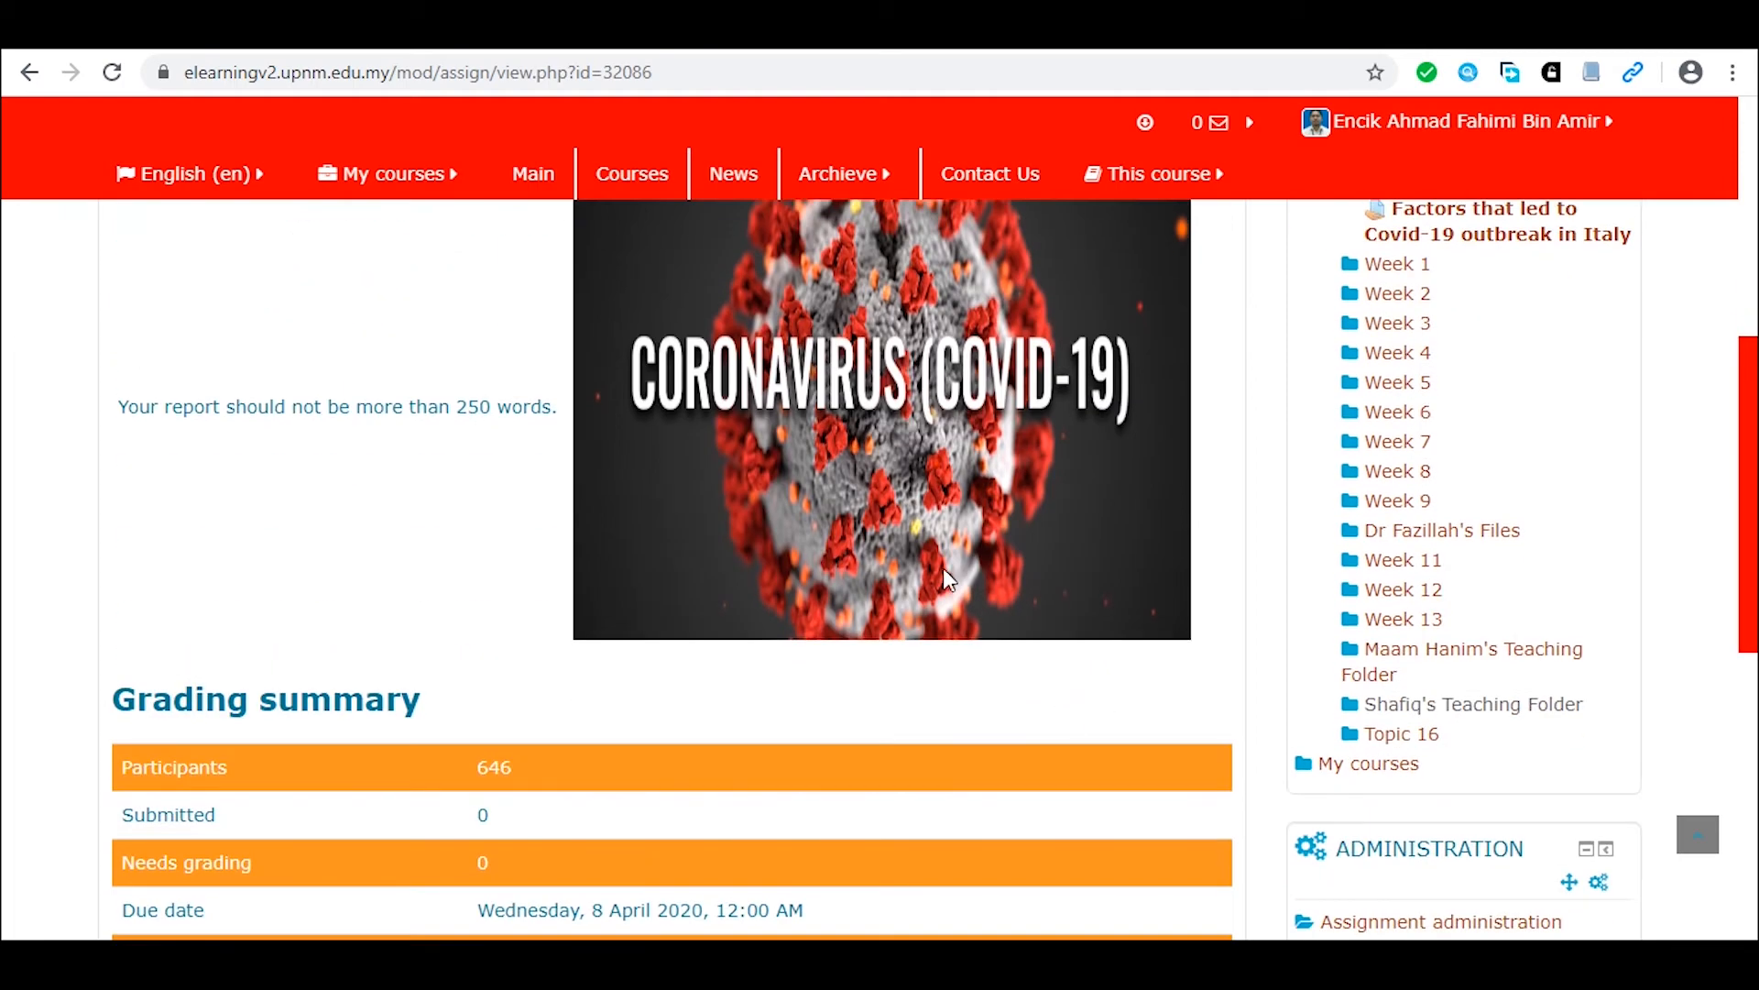
# Check the assignment's grading summary and open the list of all student submissions.
pyautogui.scroll(-2, 499, 507)
pyautogui.scroll(-2, 695, 656)
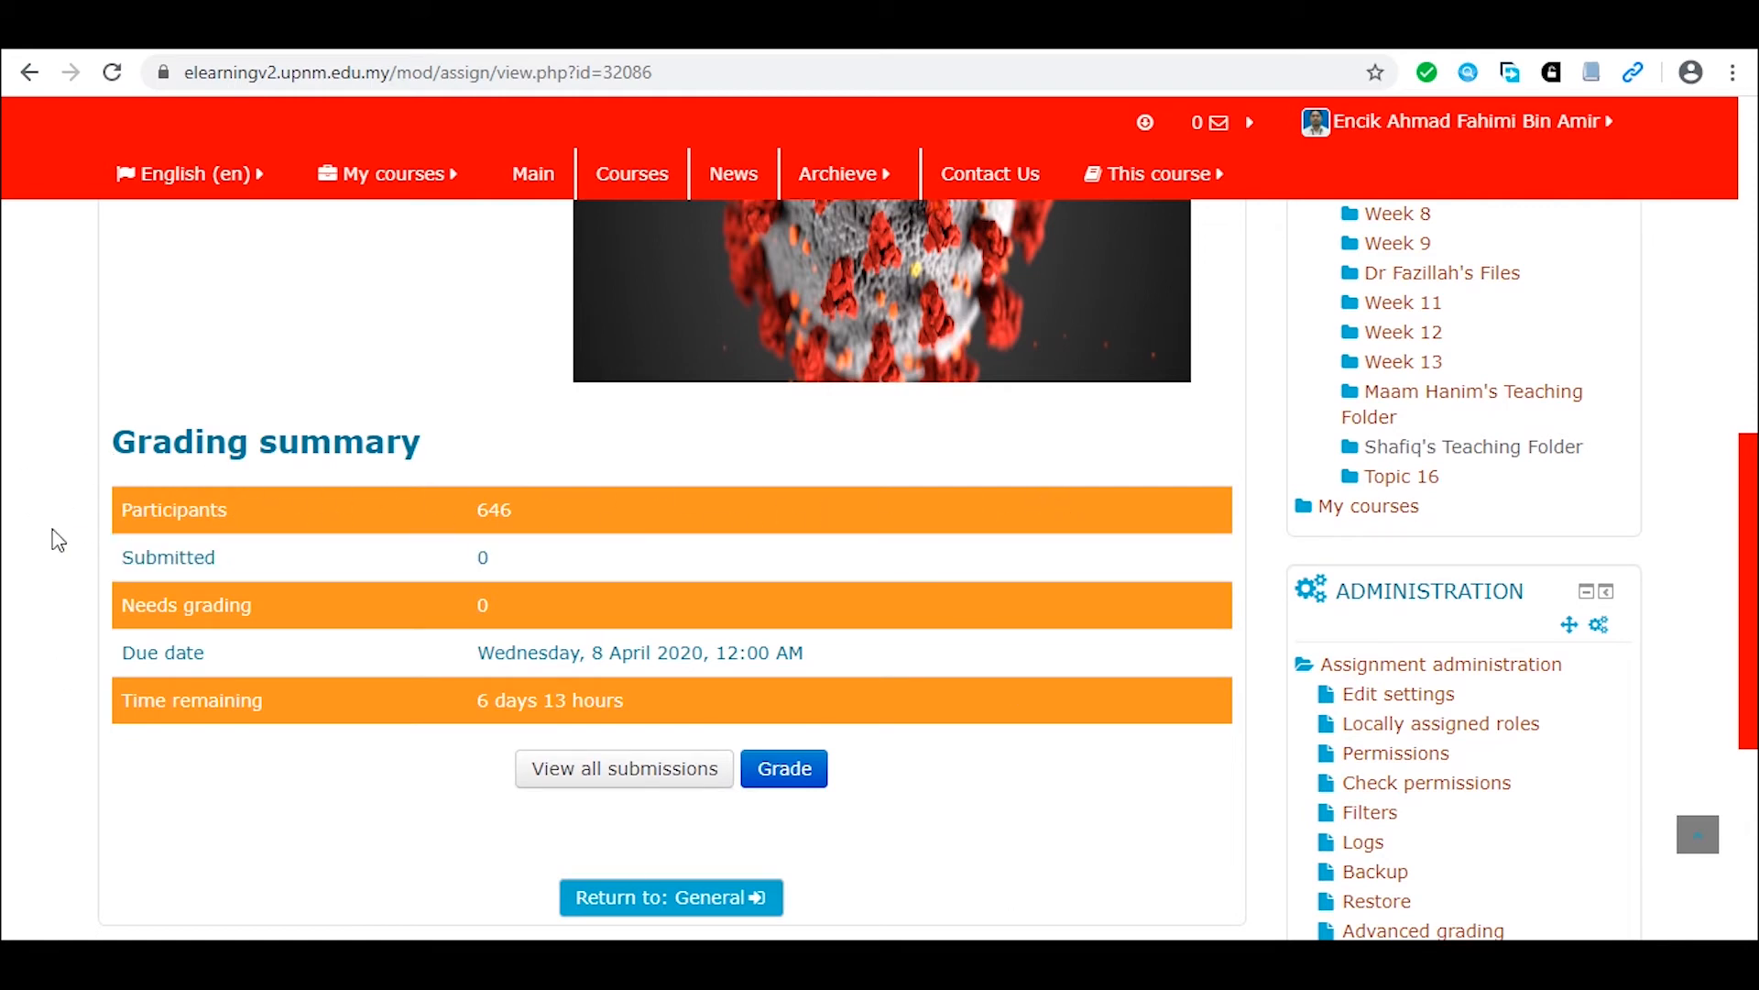
pyautogui.scroll(-1, 348, 806)
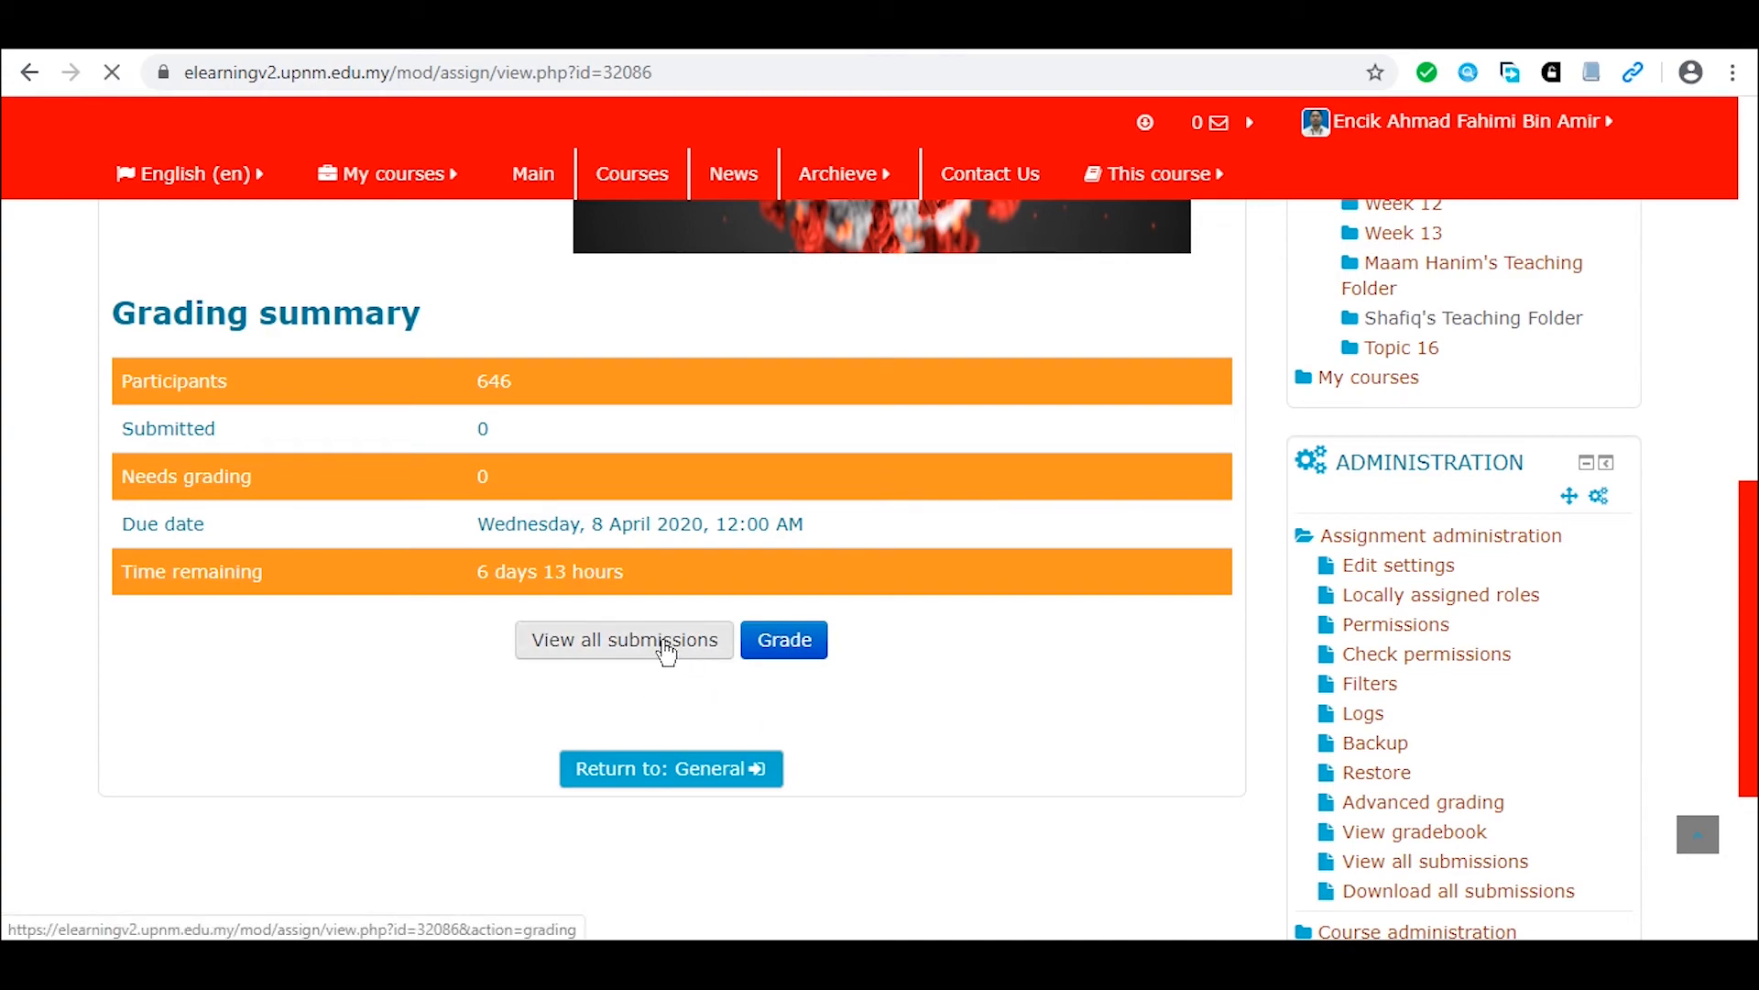
pyautogui.scroll(-2, 830, 648)
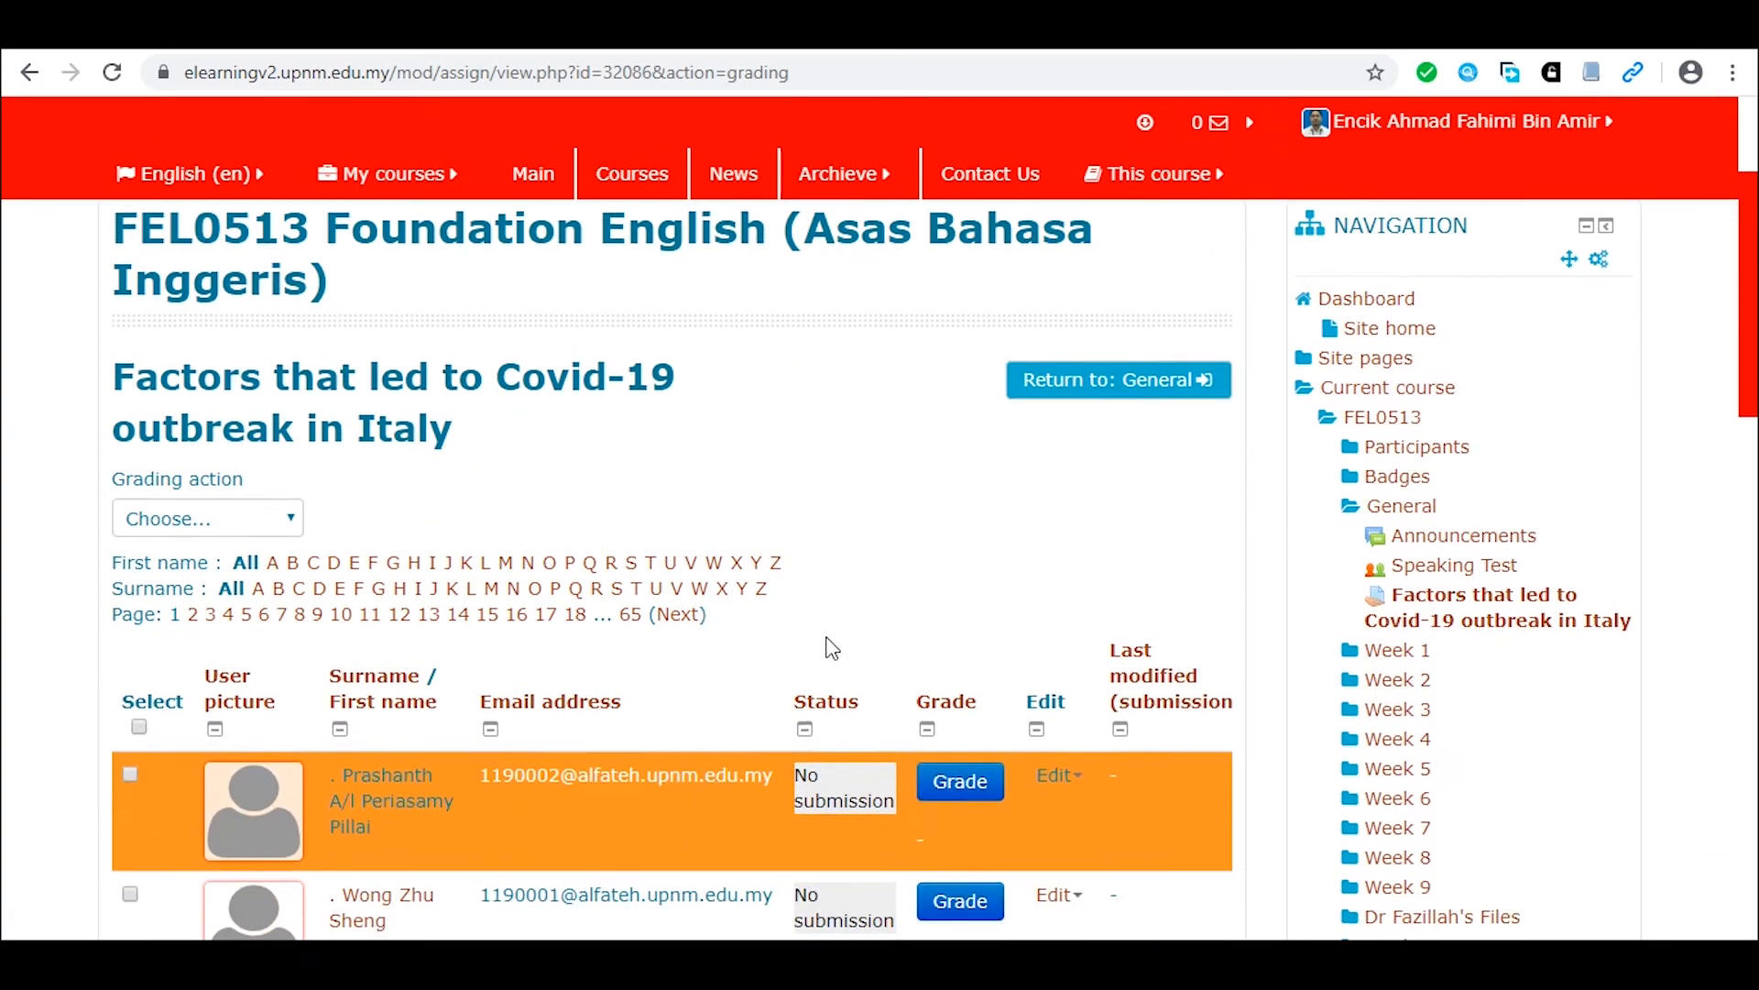
# Open the first listed student's grading page and look over the submission preview, grade and feedback areas.
pyautogui.scroll(-5, 830, 647)
pyautogui.scroll(3, 777, 509)
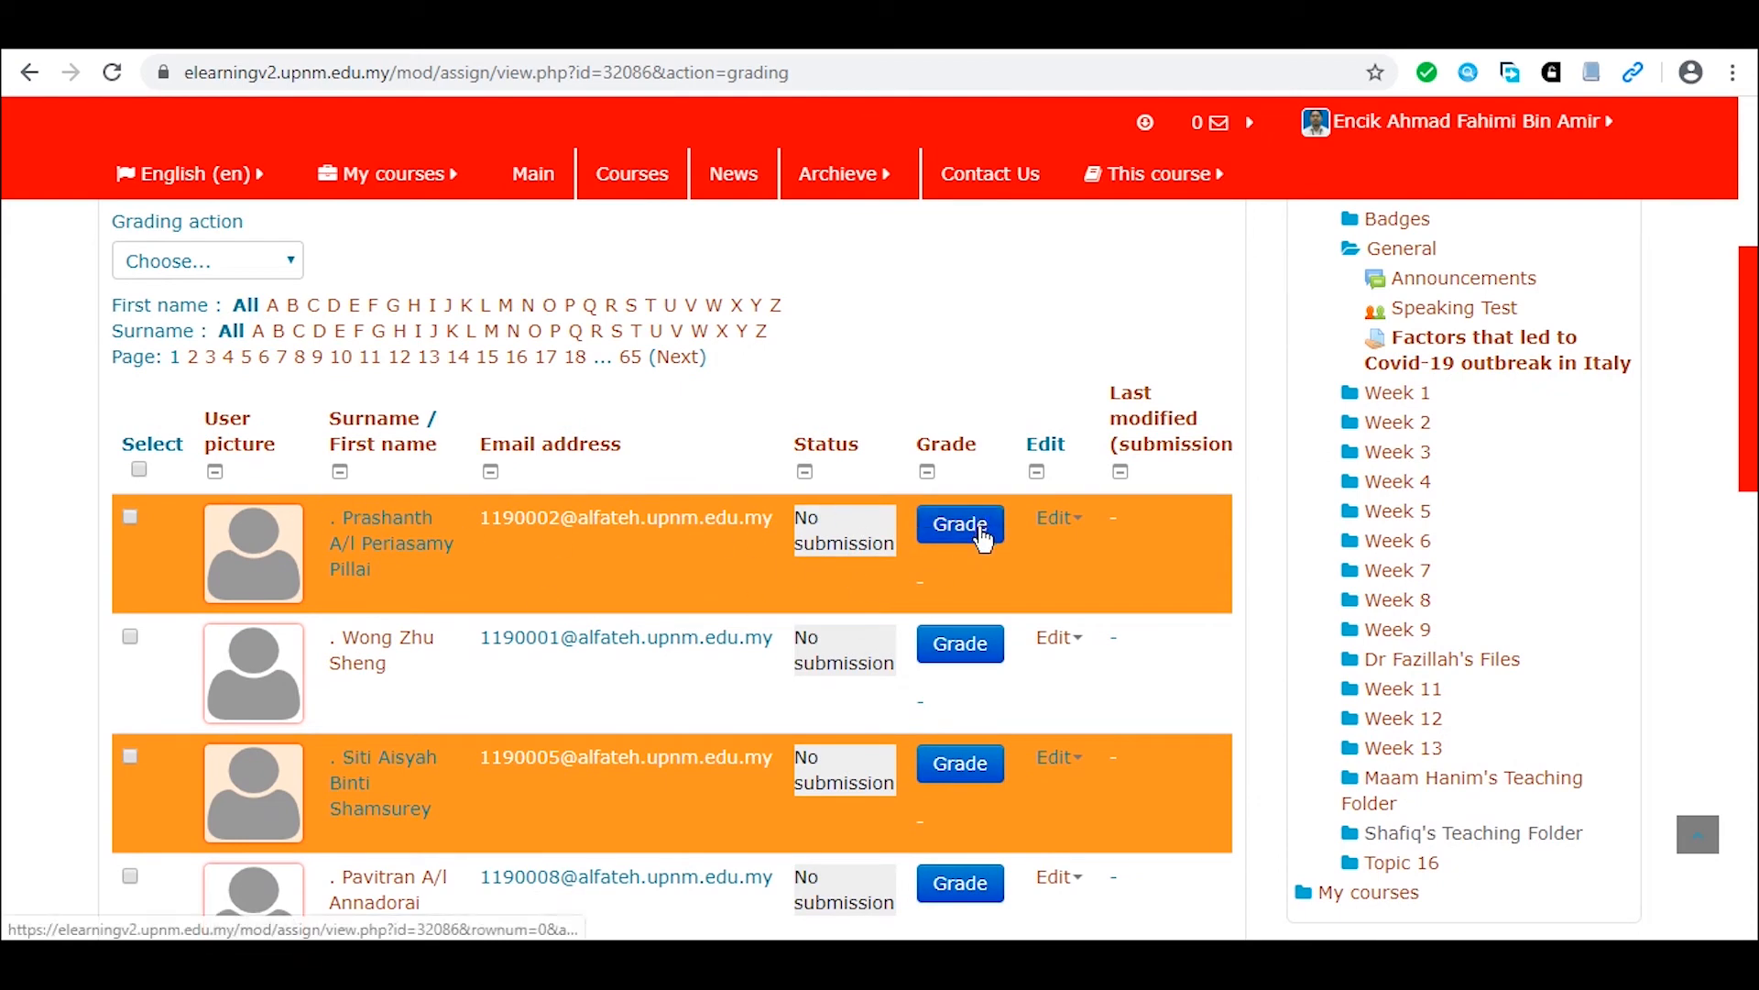
pyautogui.click(959, 524)
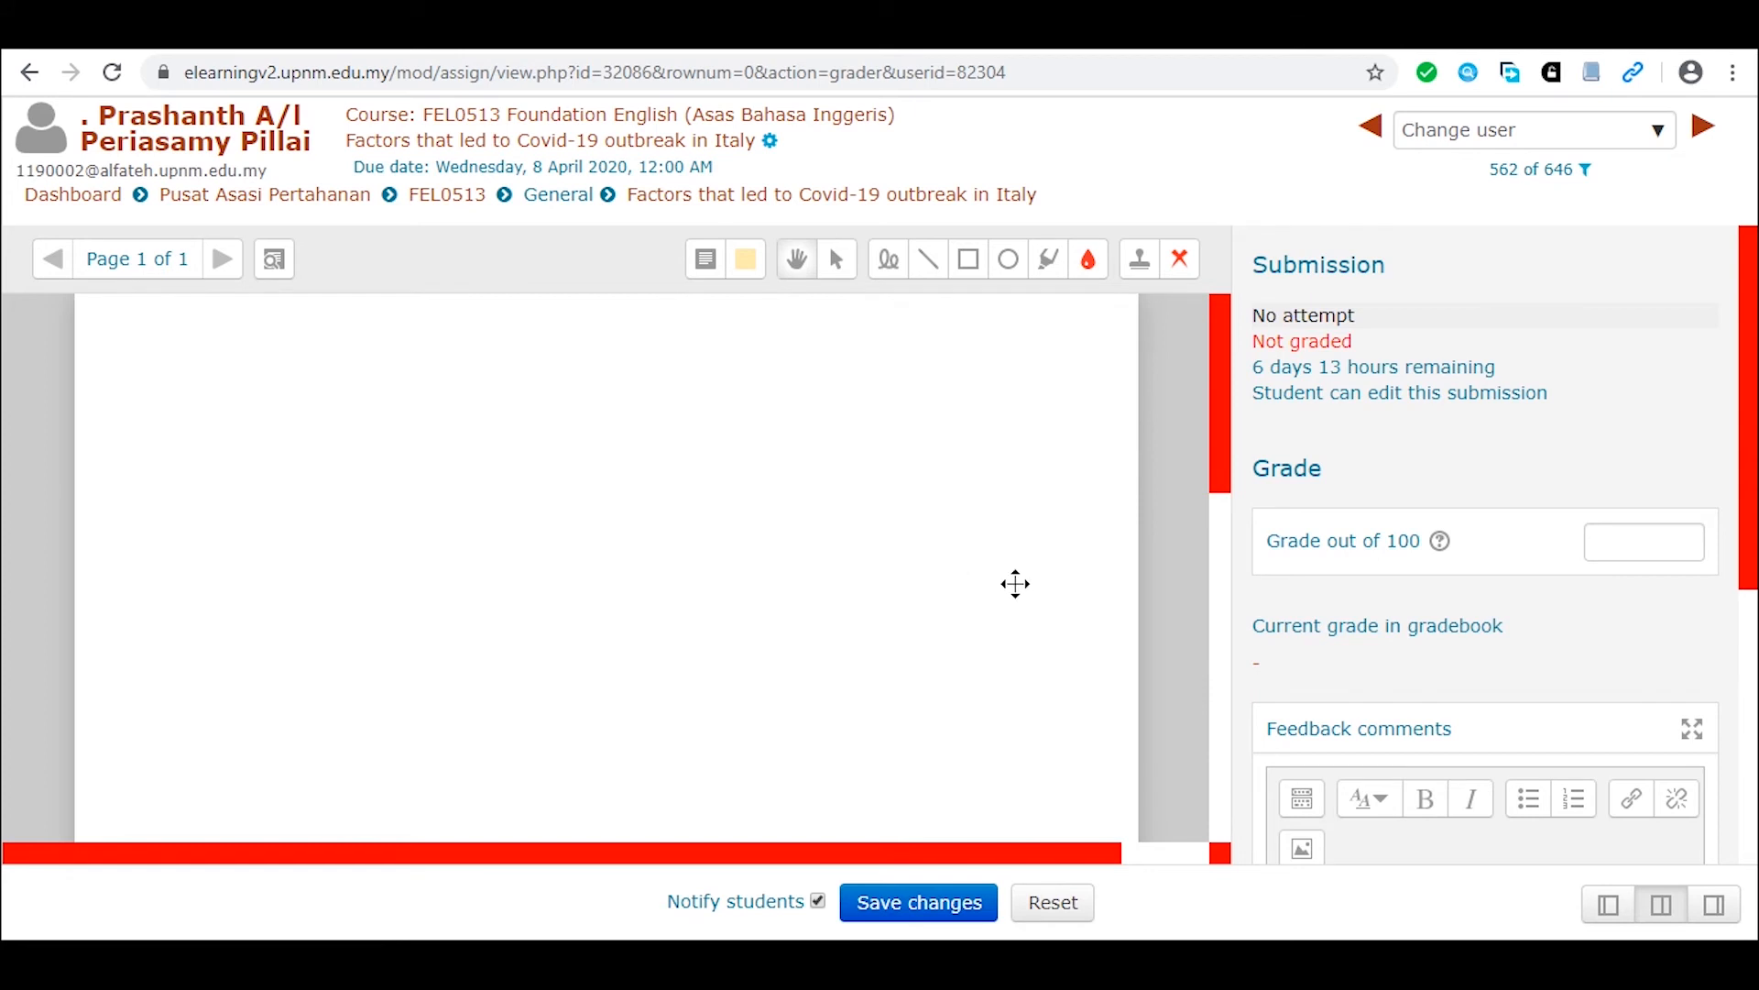
pyautogui.scroll(-3, 1094, 603)
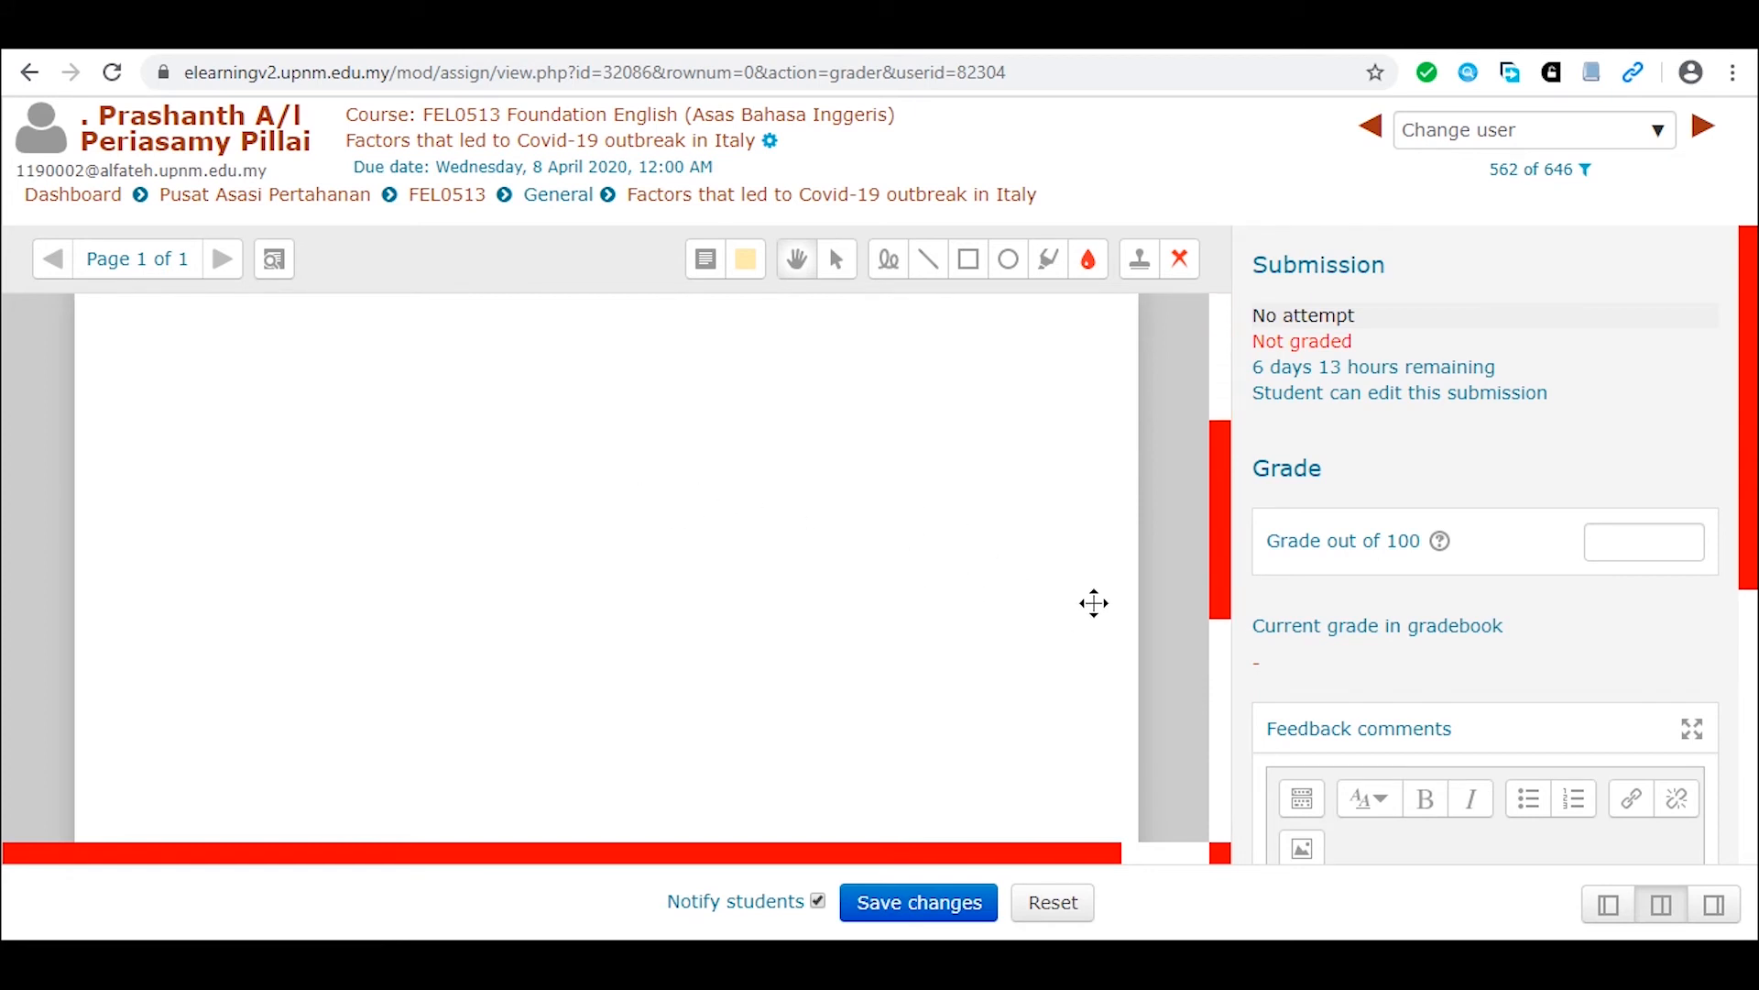
pyautogui.scroll(3, 1091, 604)
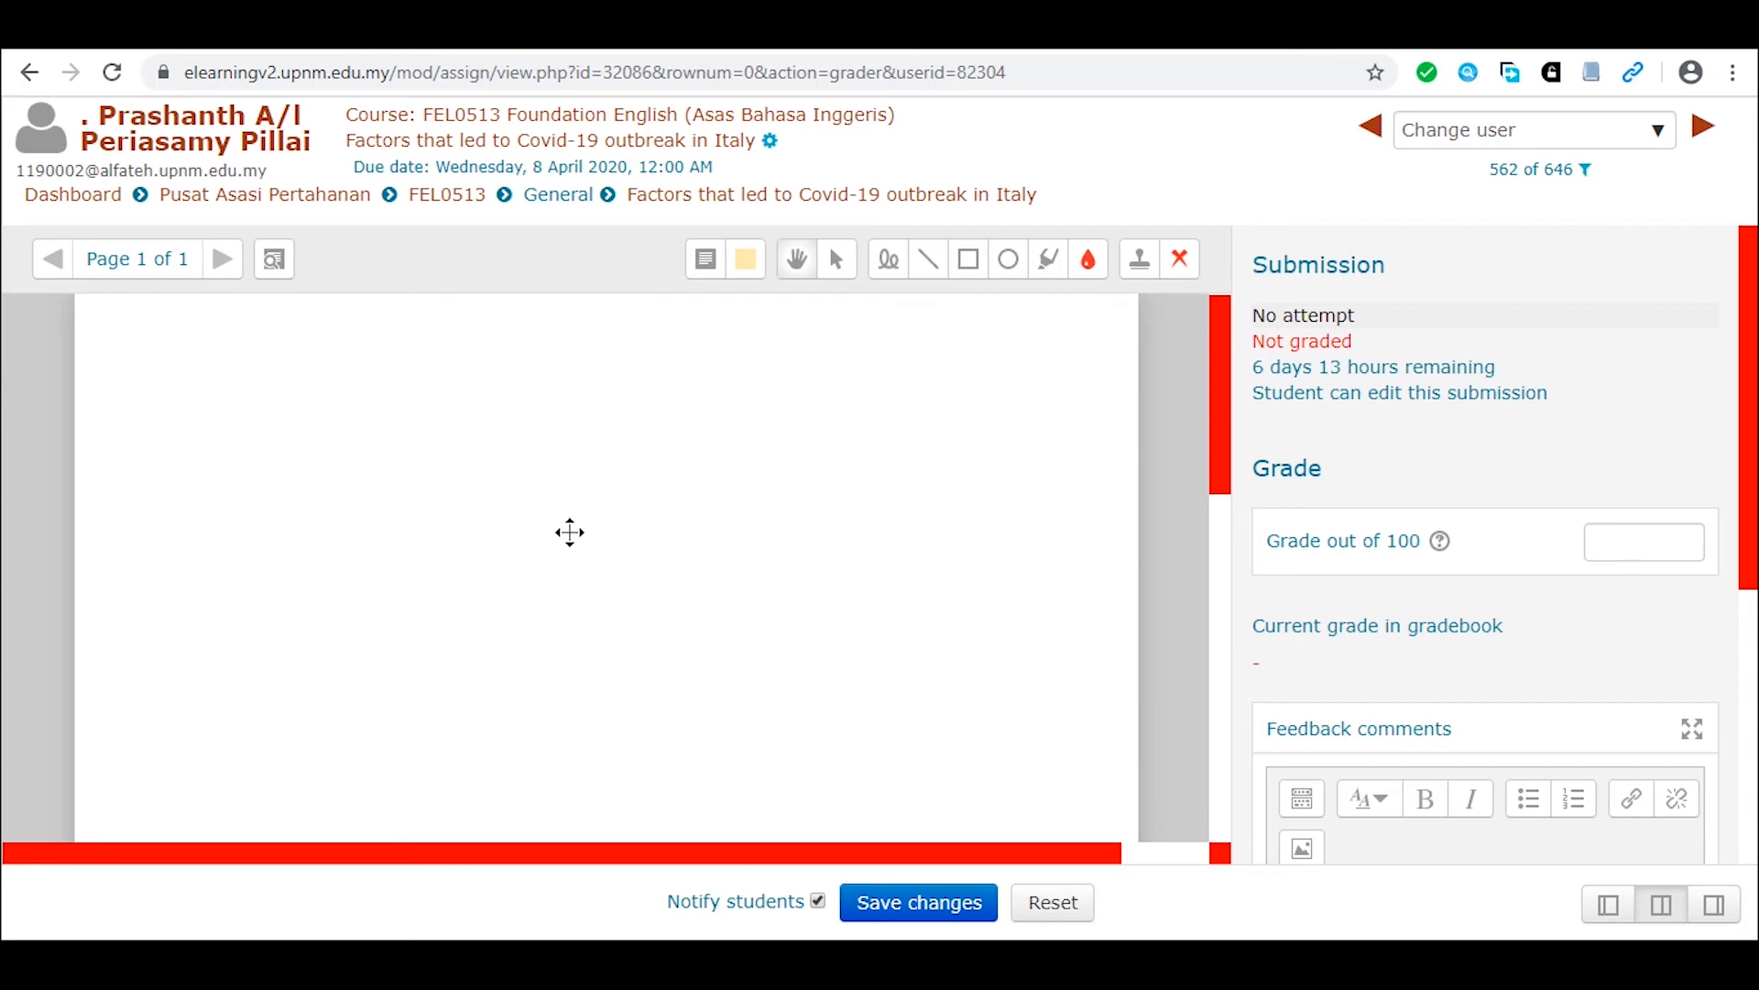
pyautogui.scroll(-2, 1520, 455)
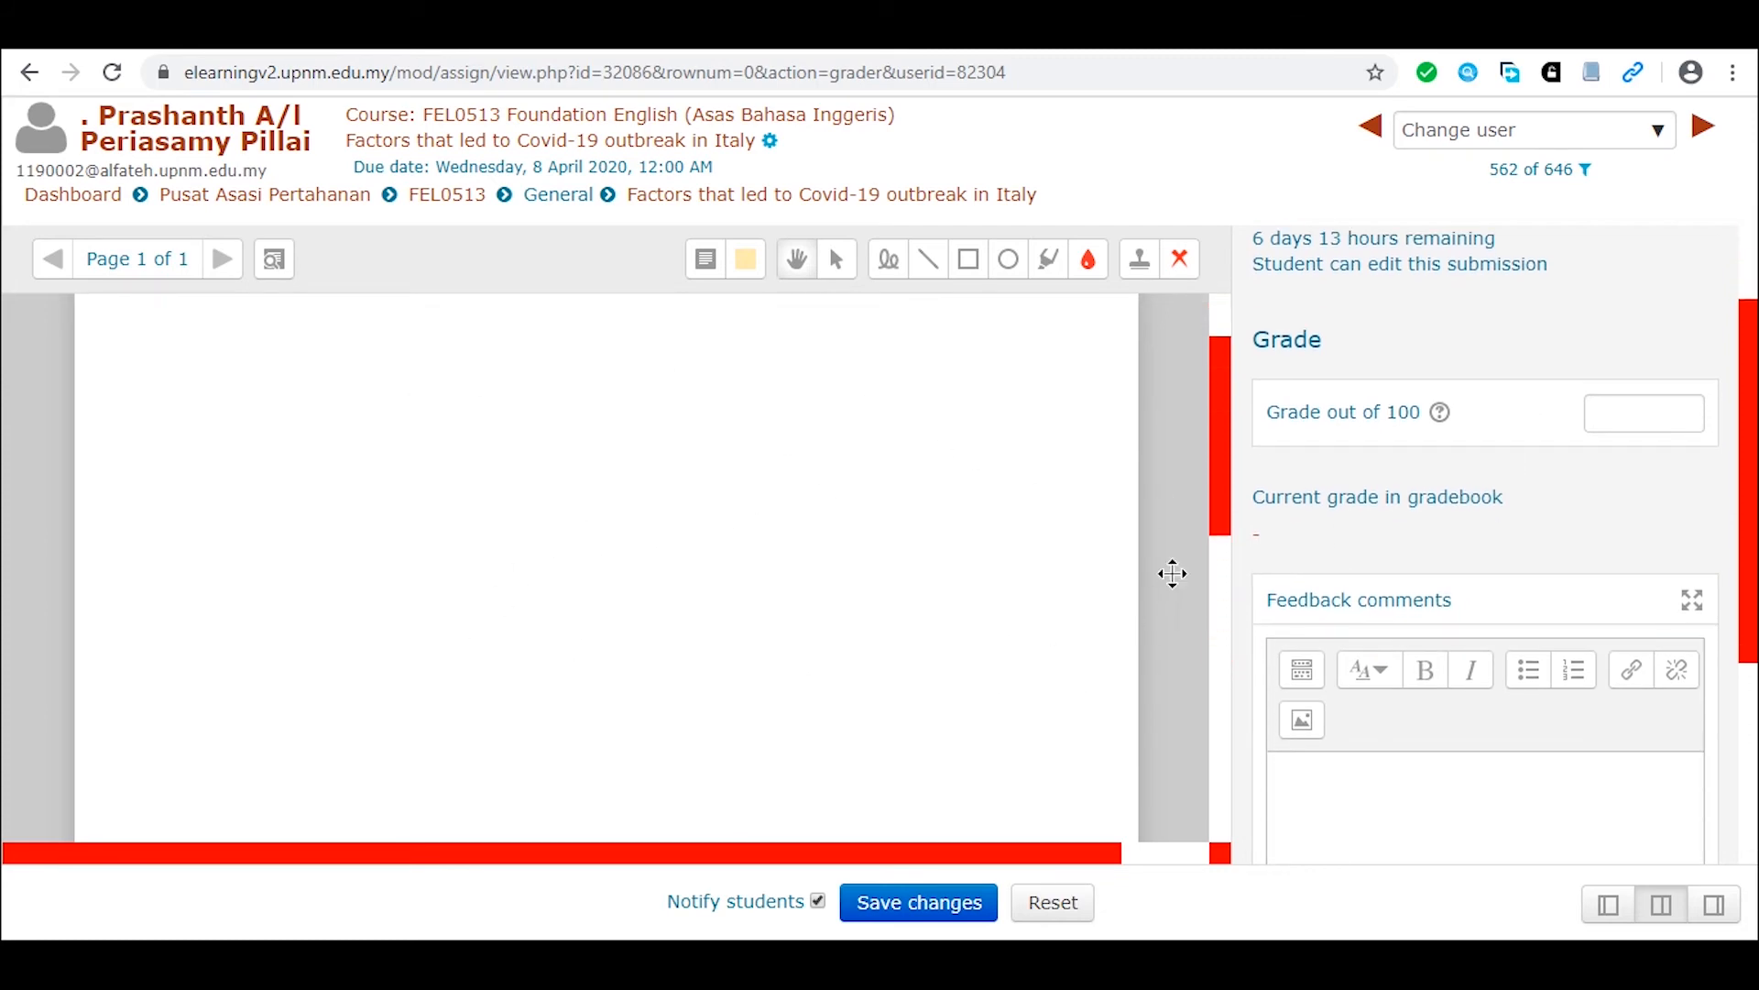
pyautogui.scroll(1, 1182, 477)
pyautogui.scroll(-5, 1169, 431)
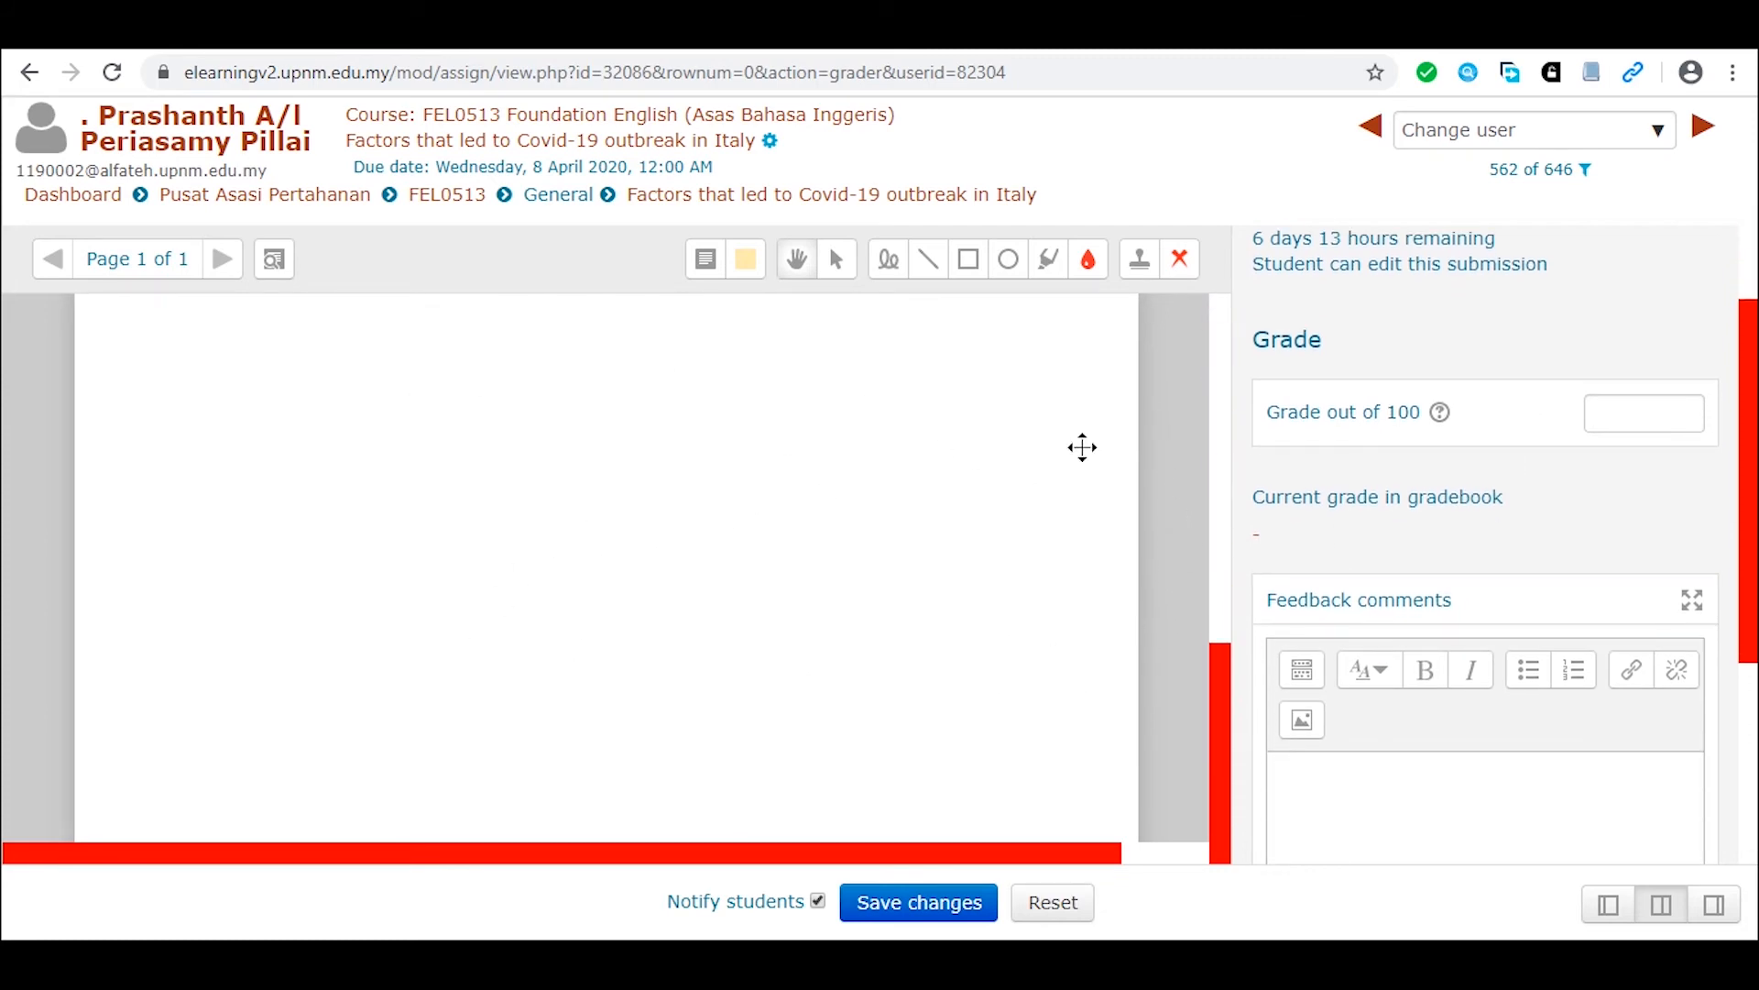
pyautogui.scroll(5, 1085, 513)
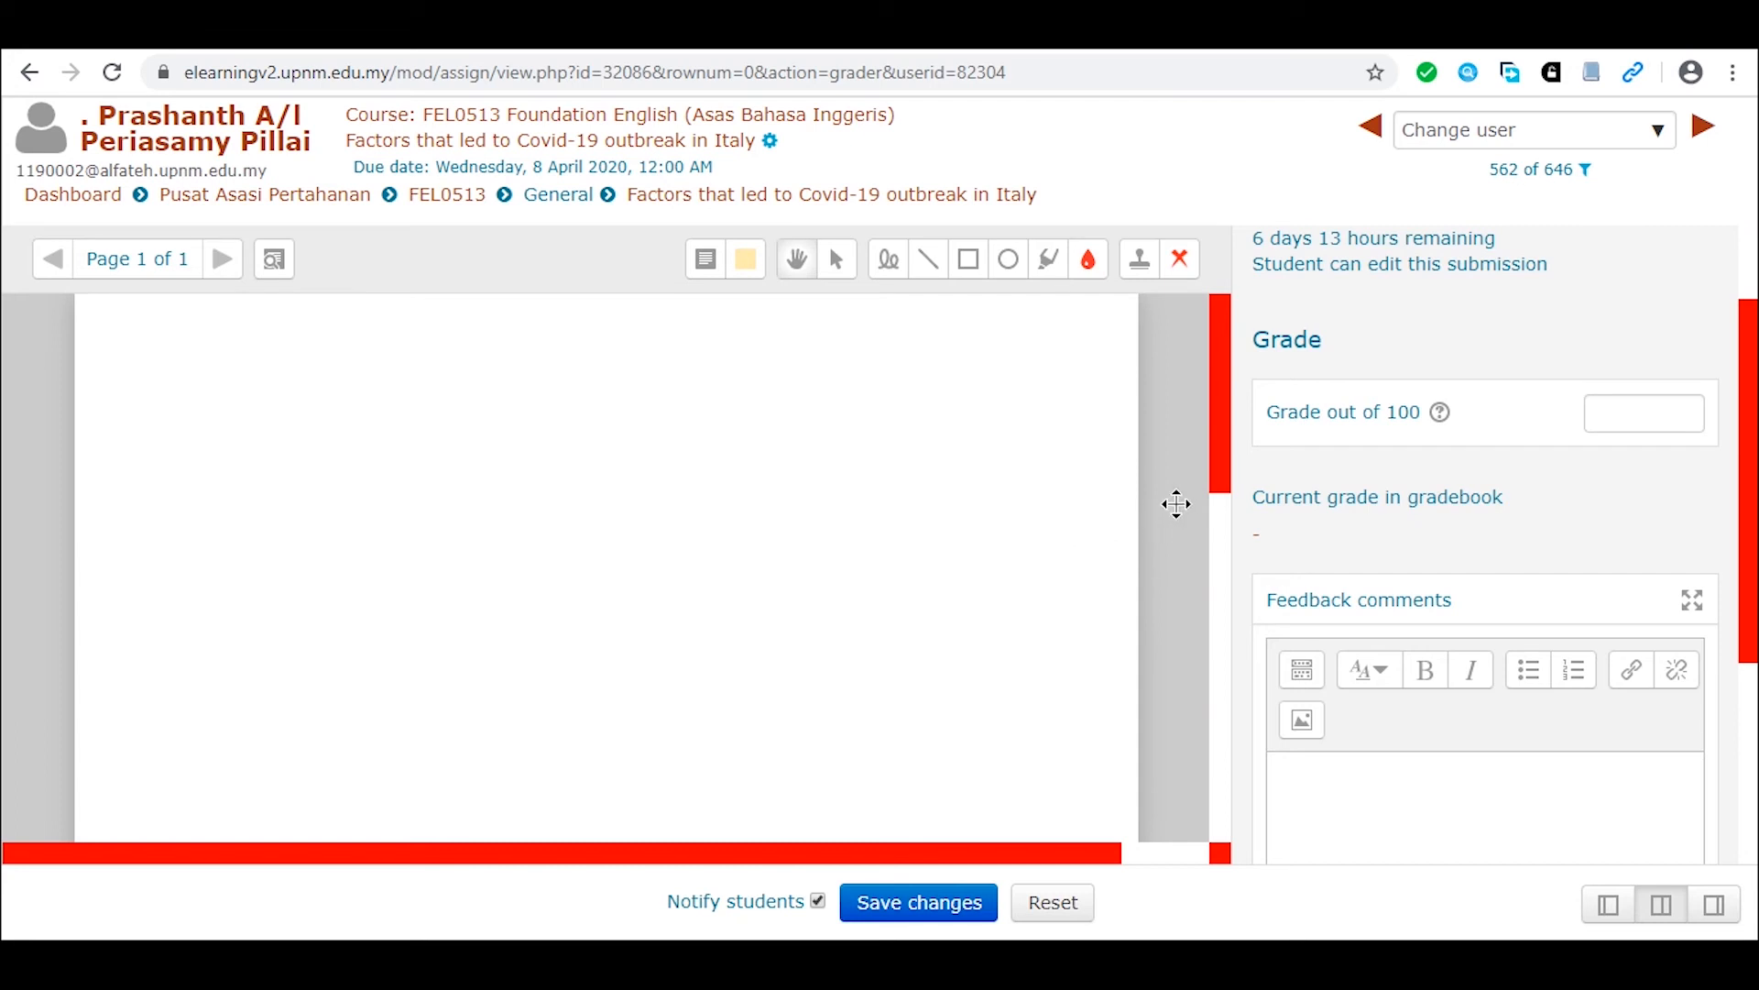
# Enter a grade of 80 out of 100 for the student and inspect the empty feedback comments area.
pyautogui.click(1636, 414)
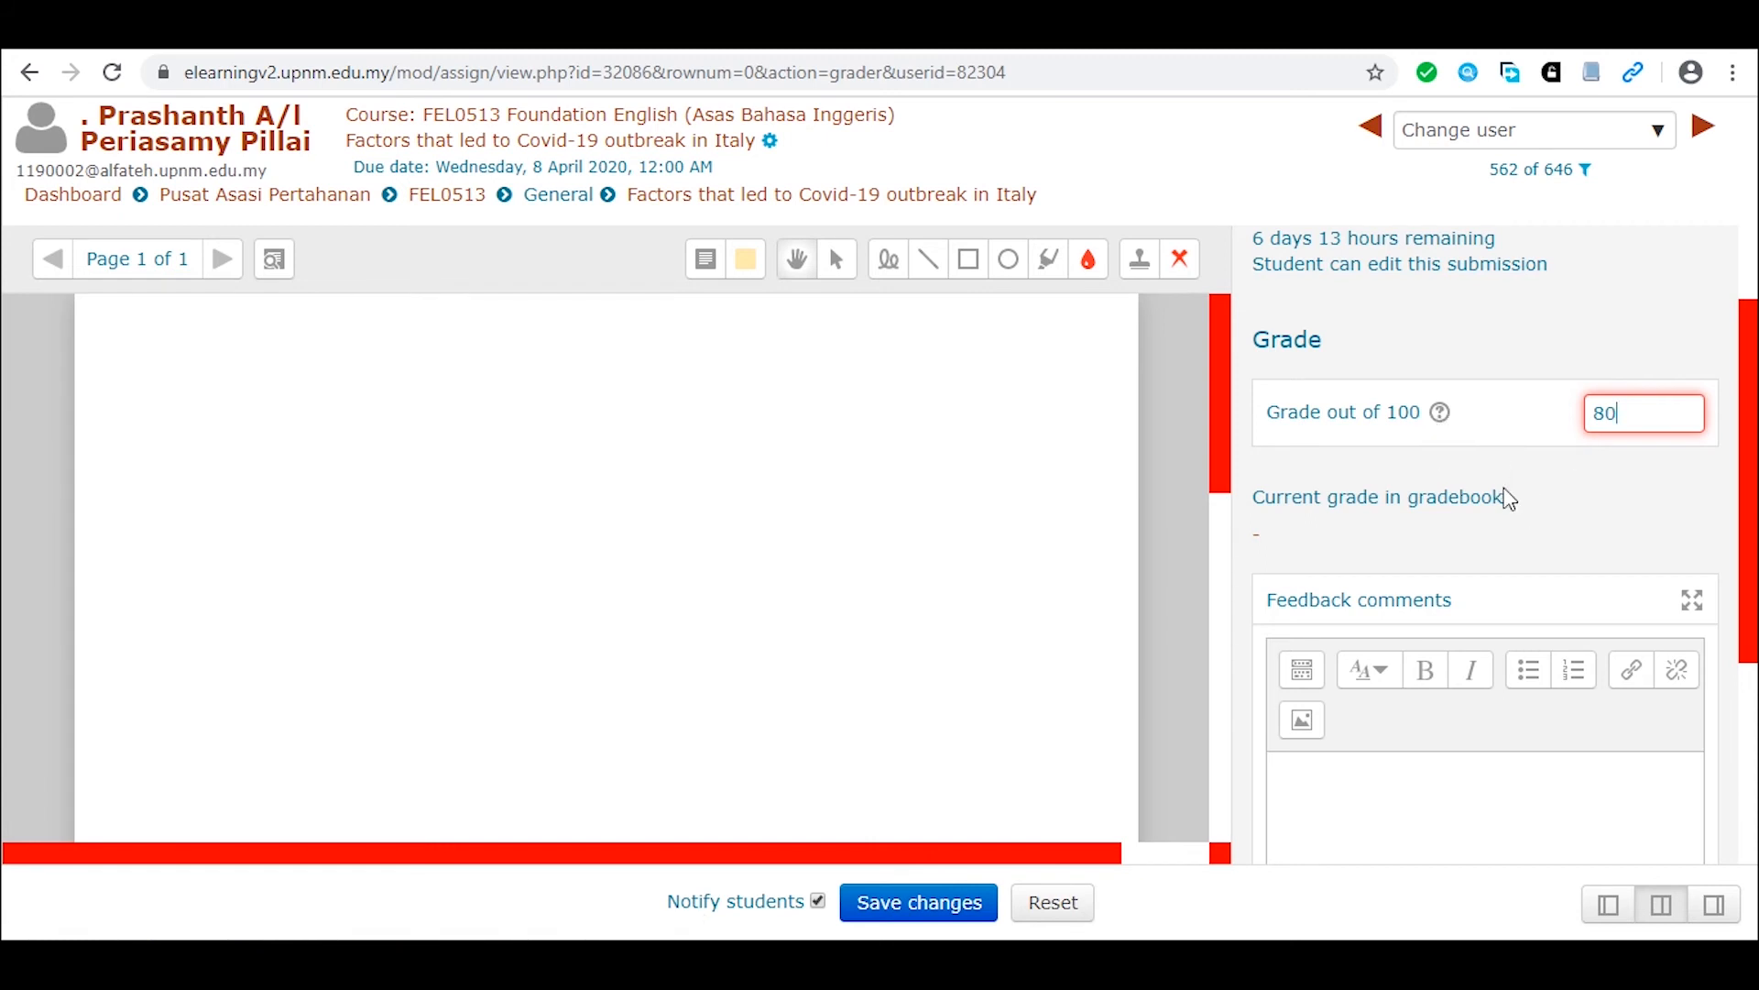
pyautogui.scroll(-2, 1520, 602)
pyautogui.click(1460, 676)
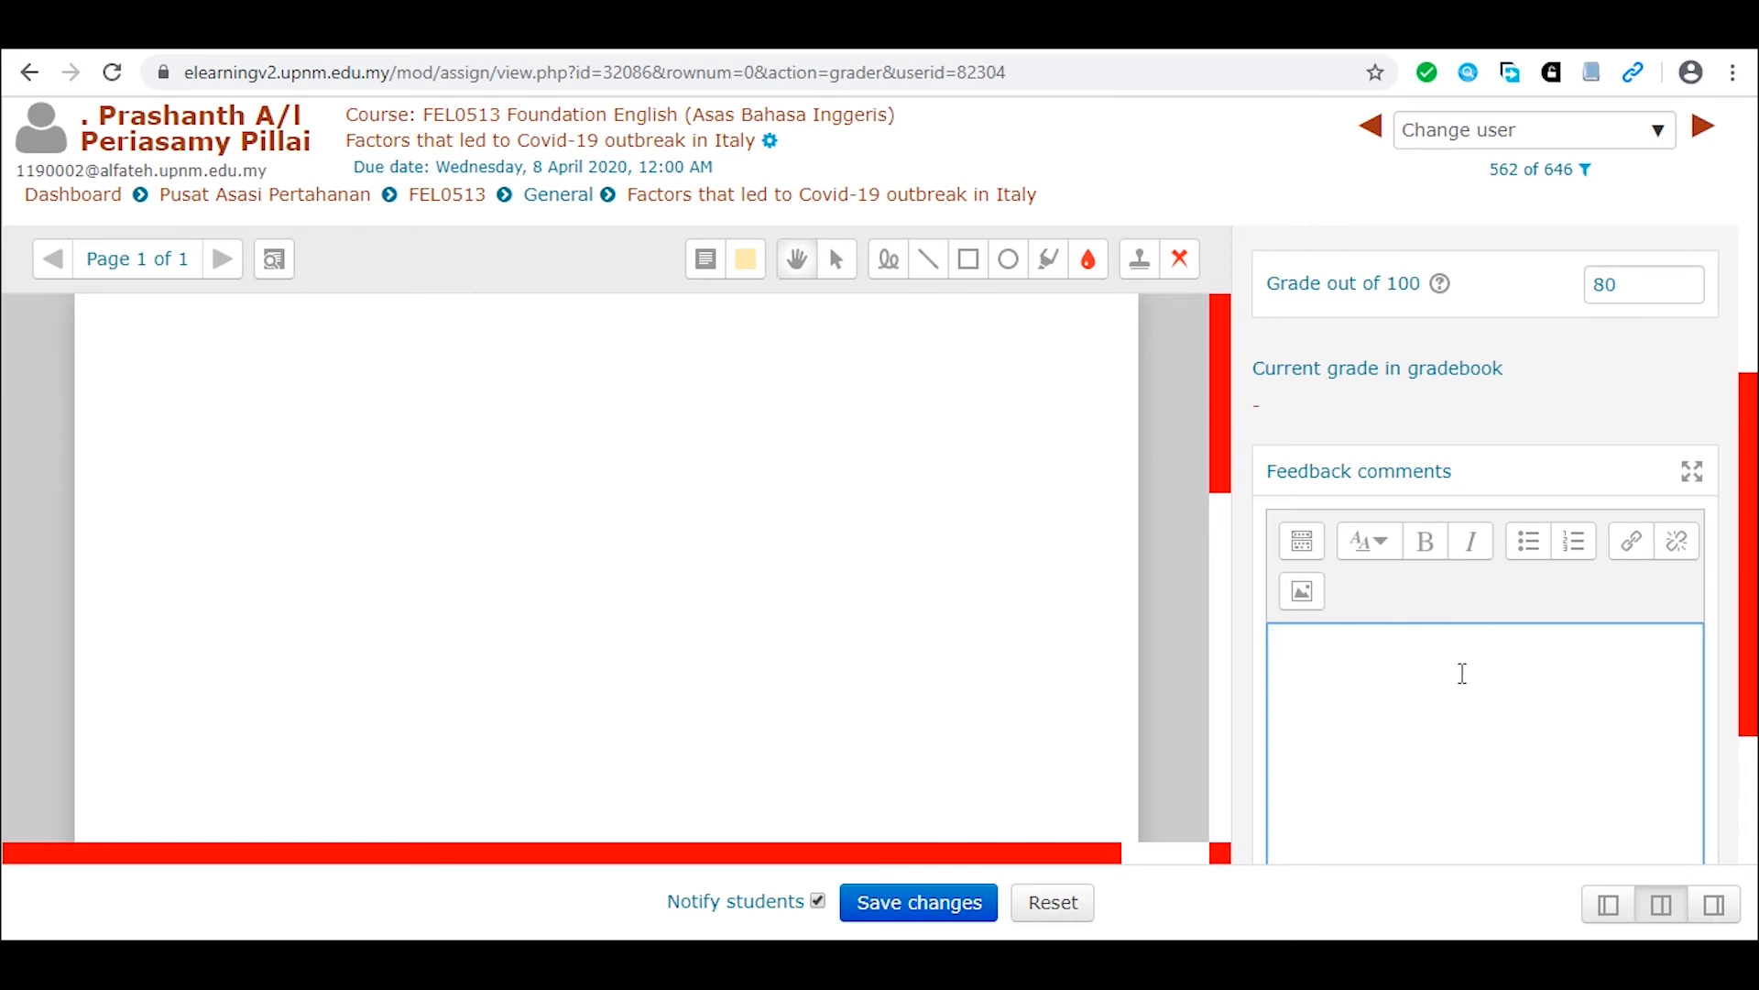
pyautogui.scroll(-3, 1460, 673)
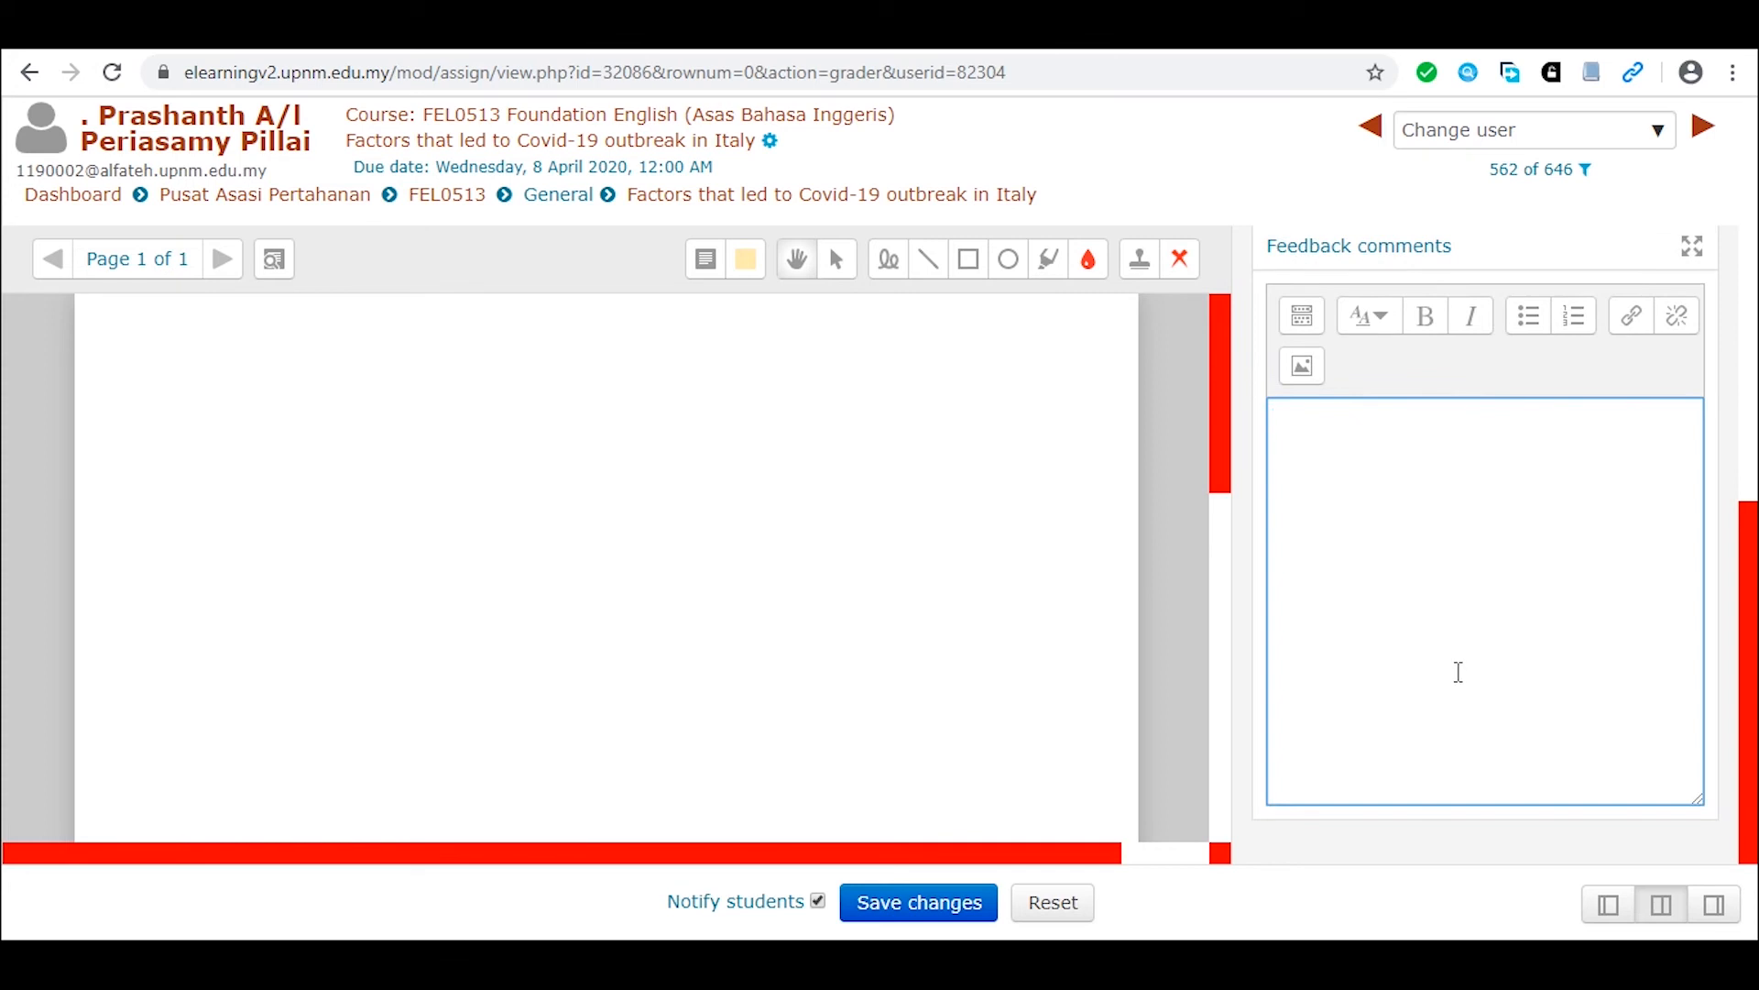
pyautogui.scroll(5, 1417, 774)
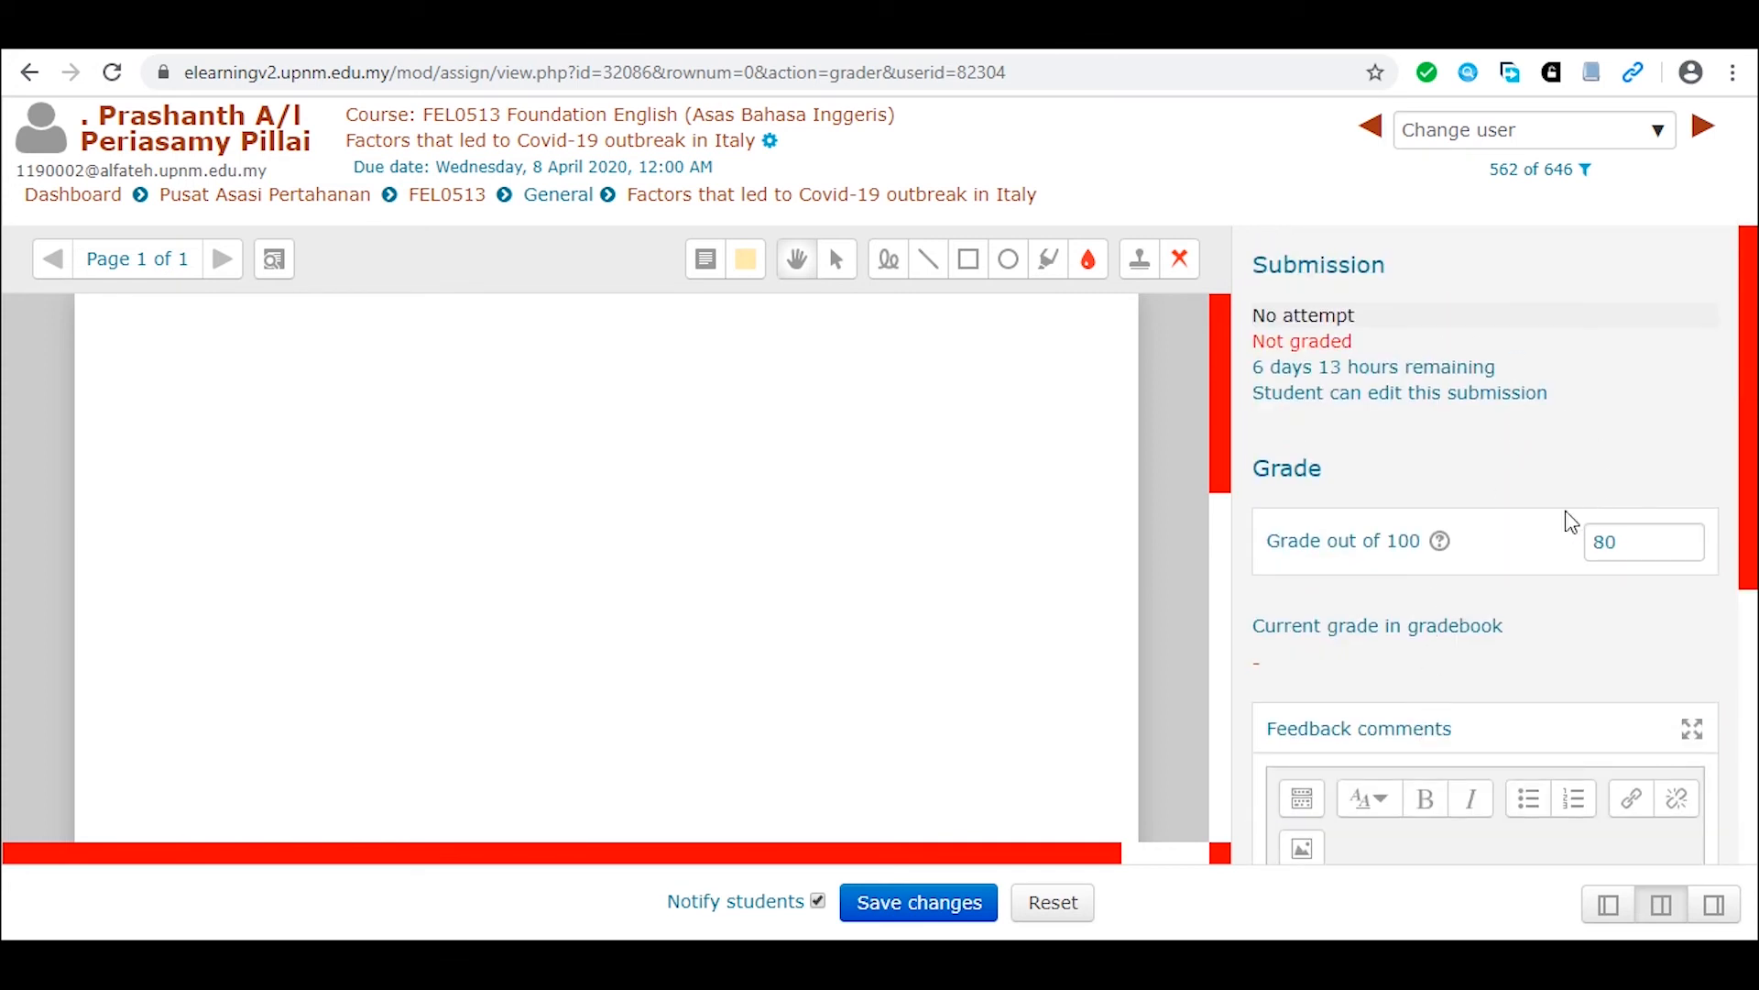
pyautogui.scroll(-3, 1383, 540)
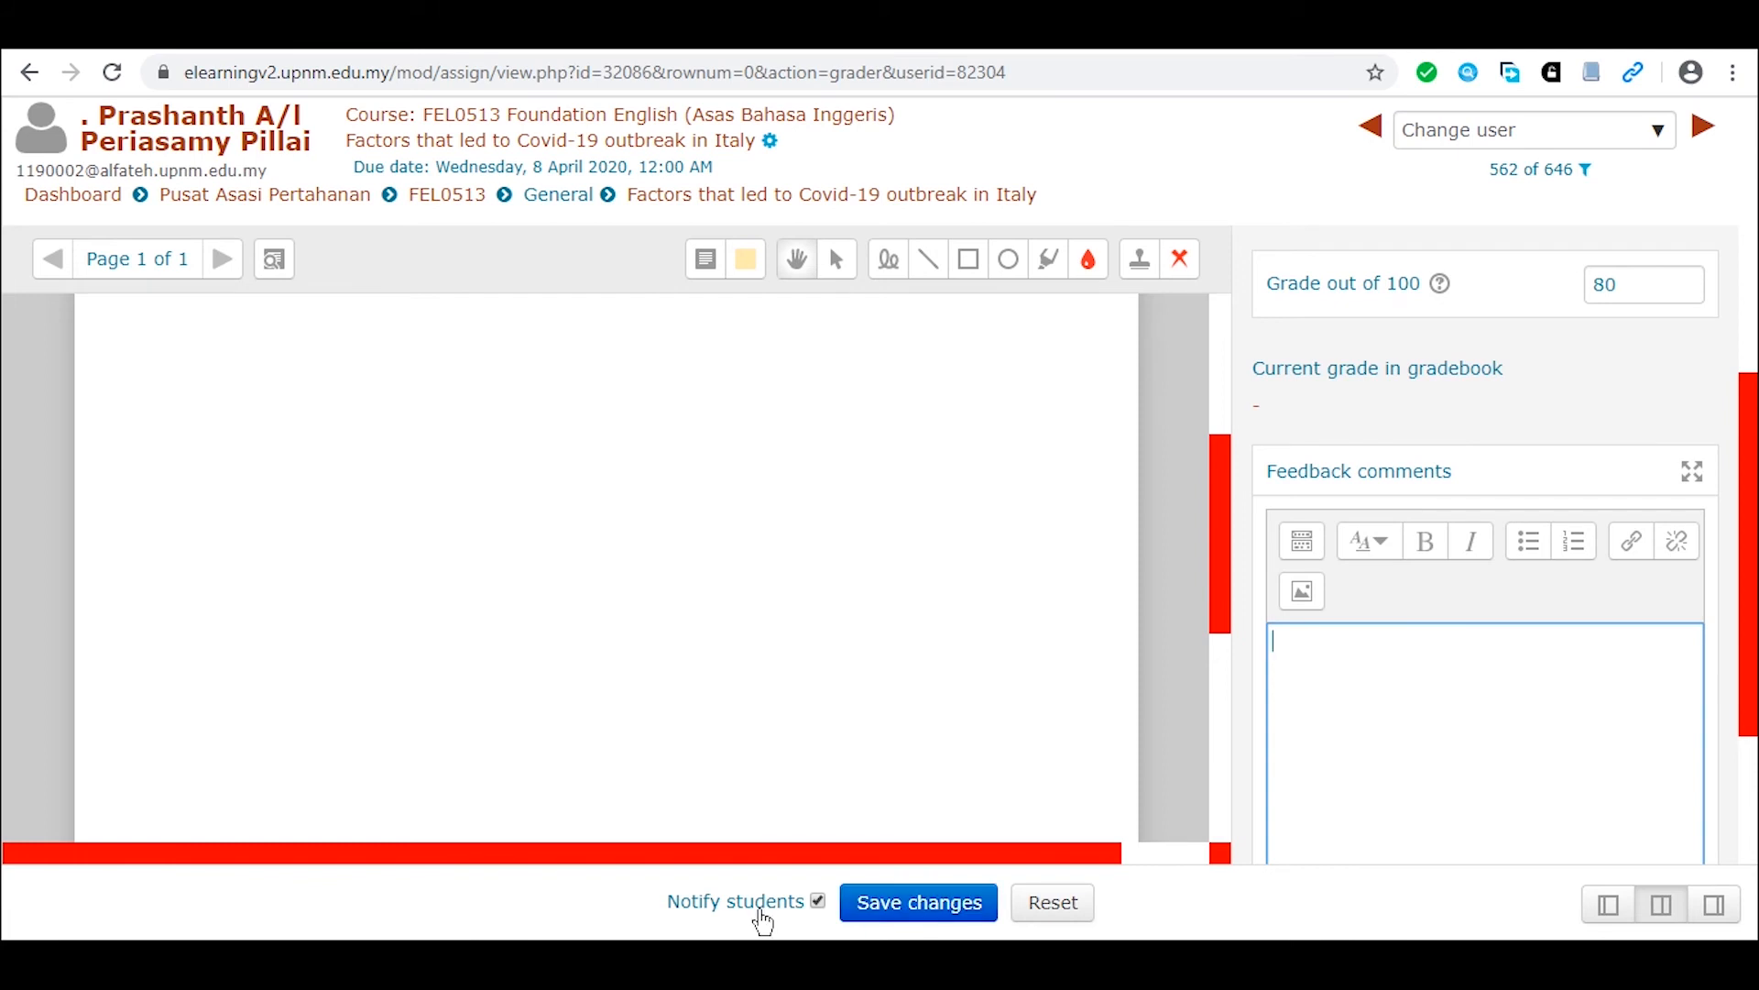
# Turn off student notification and save the grade.
pyautogui.click(818, 904)
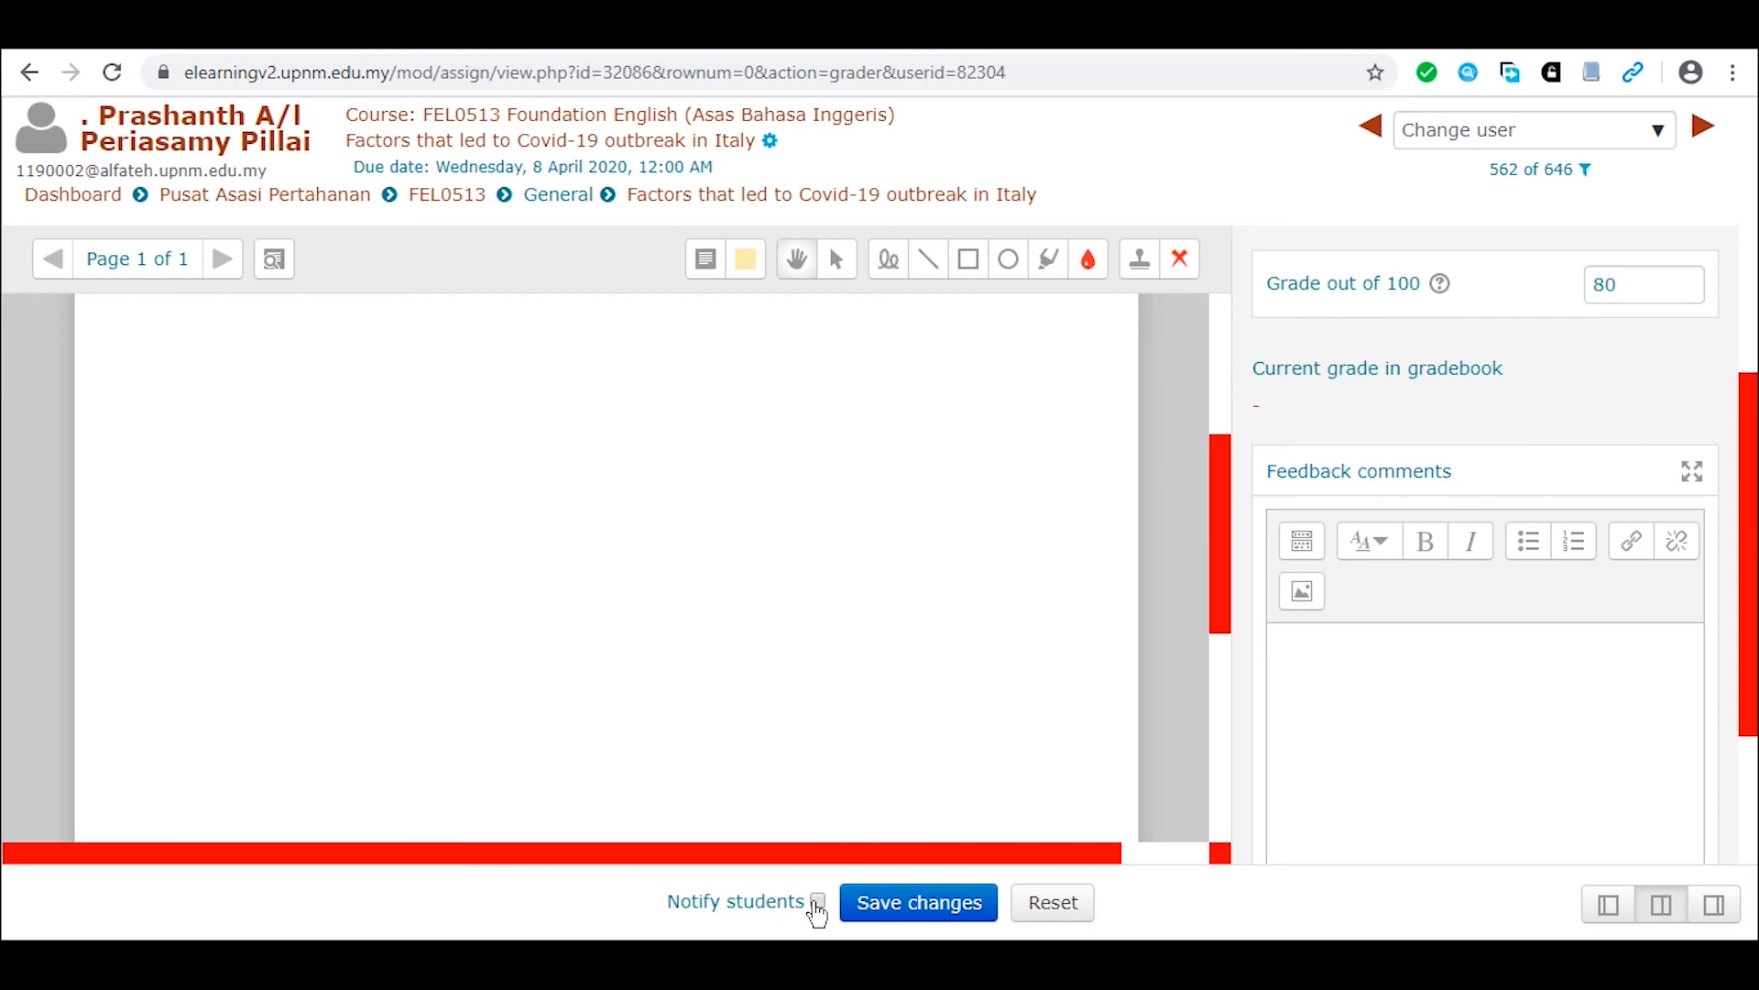
pyautogui.click(934, 907)
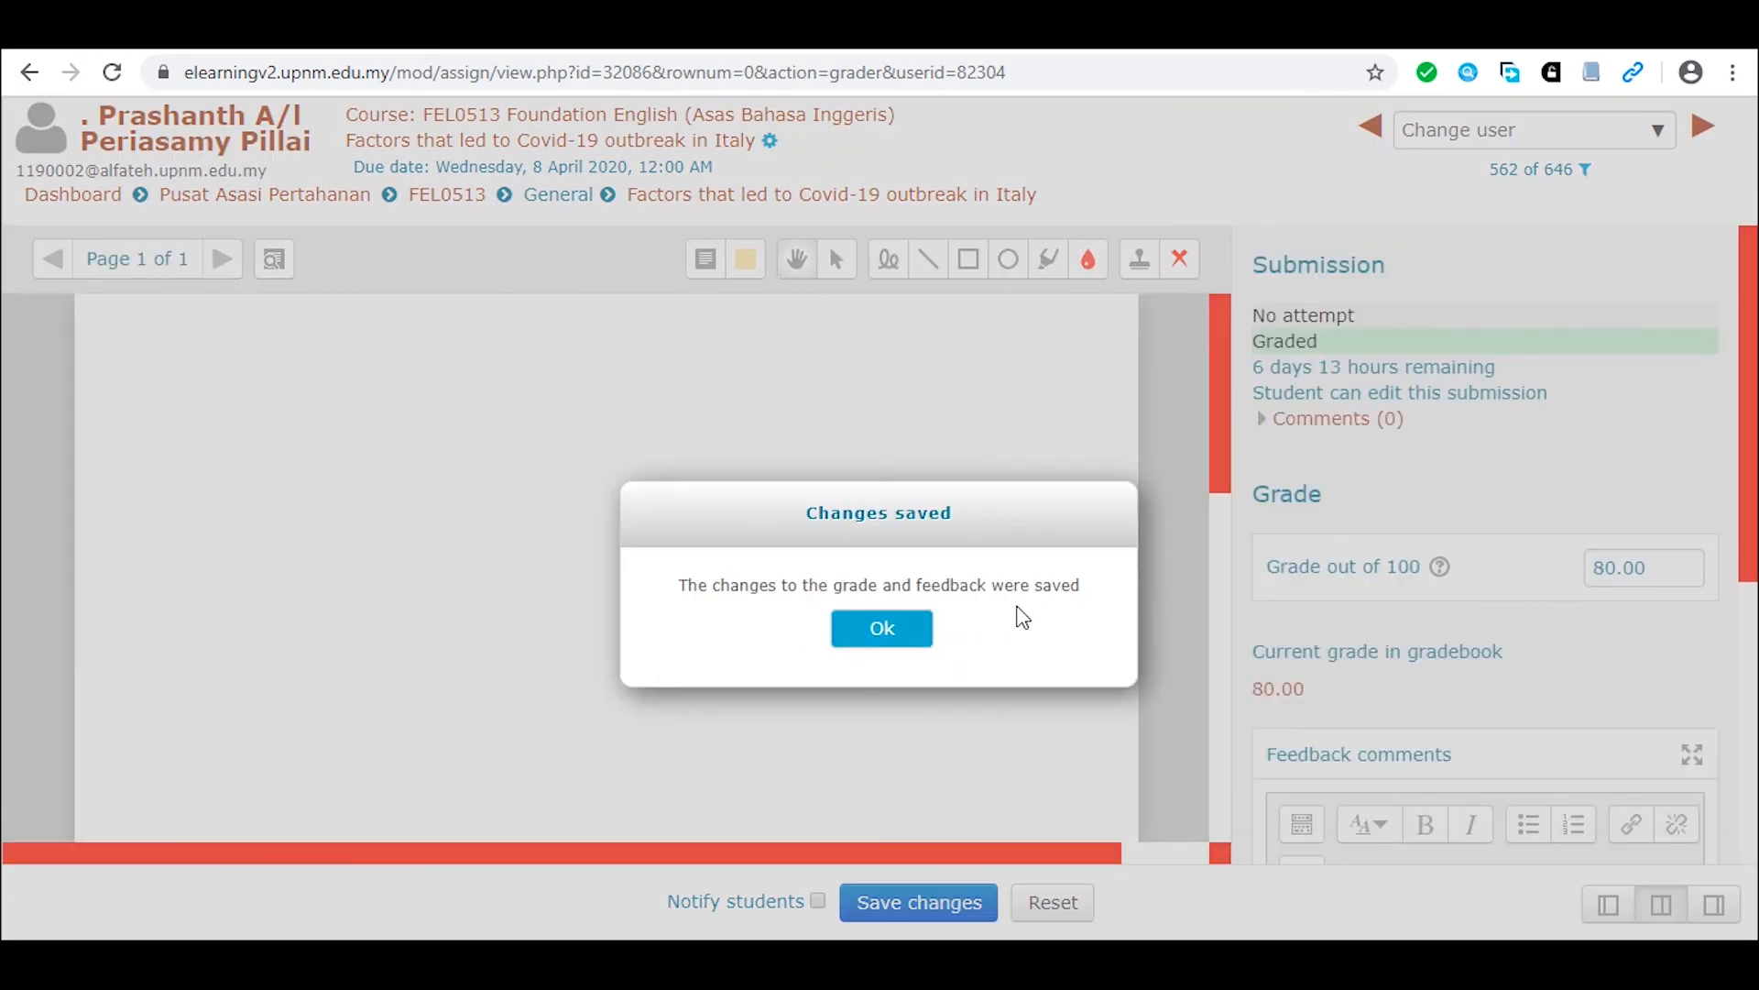
pyautogui.click(893, 628)
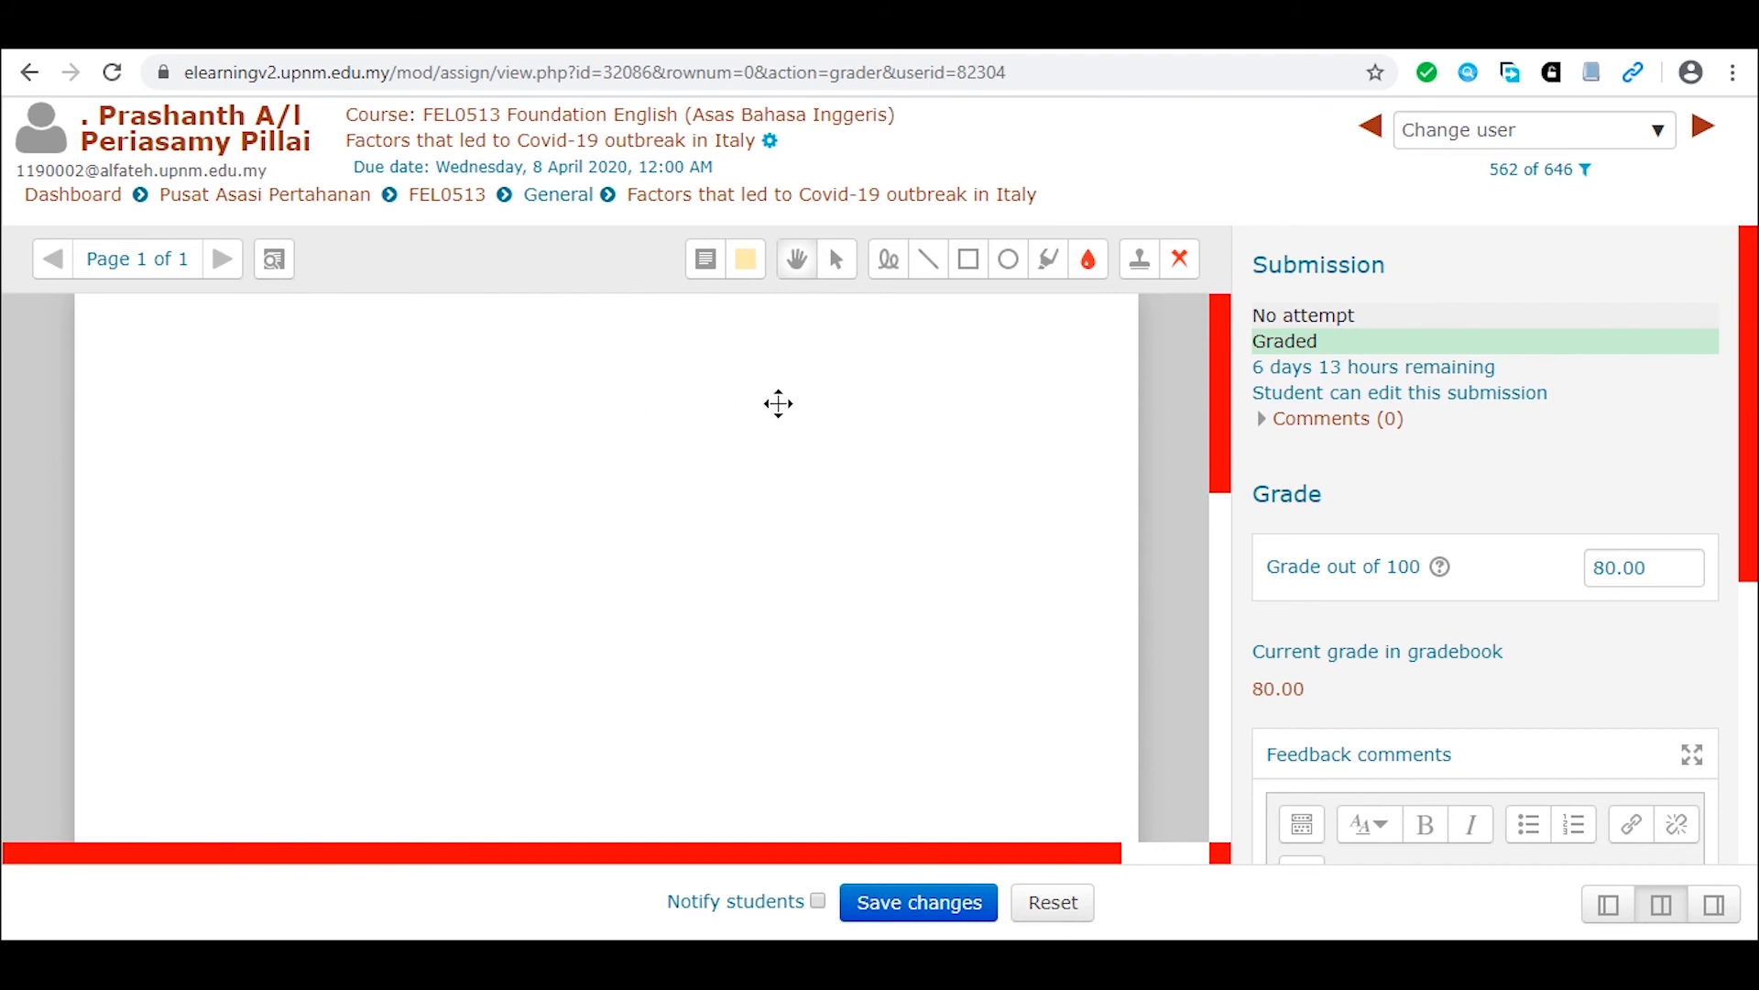
# Annotate the blank submission page with a red highlight, a wide red rectangle below it and a horizontal red line underneath.
pyautogui.scroll(-3, 1152, 555)
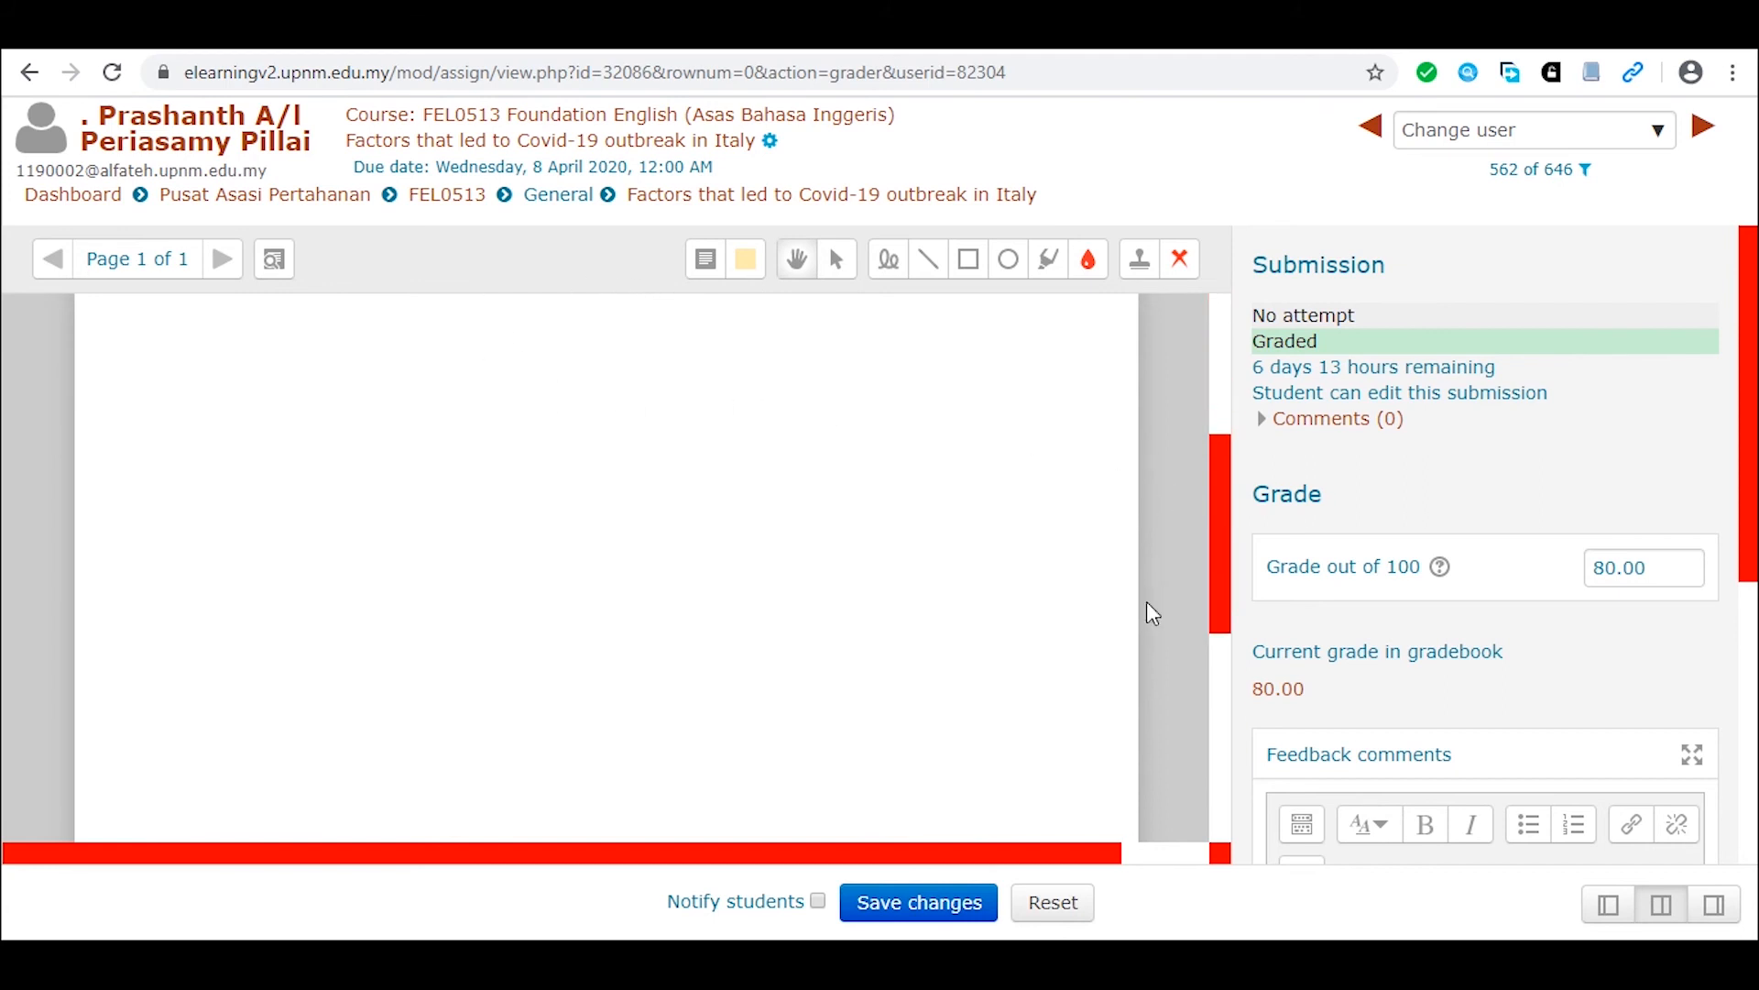
pyautogui.scroll(3, 1146, 550)
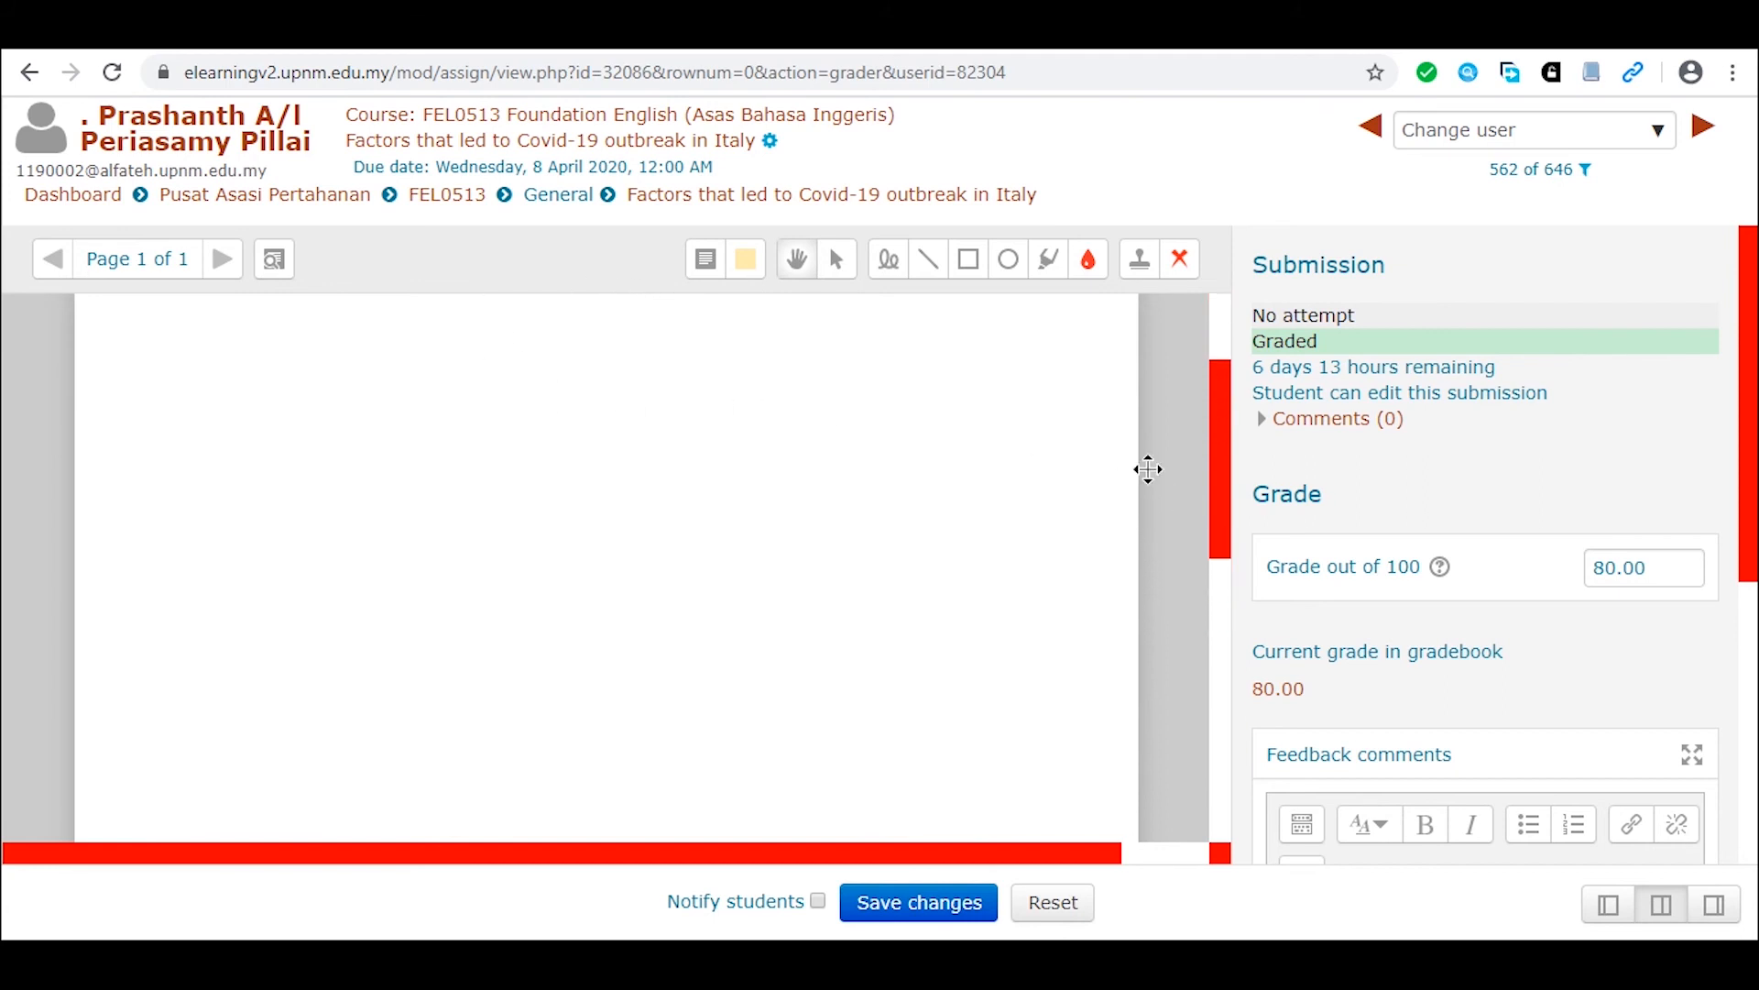
pyautogui.click(1048, 261)
pyautogui.moveTo(558, 429); pyautogui.dragTo(969, 430)
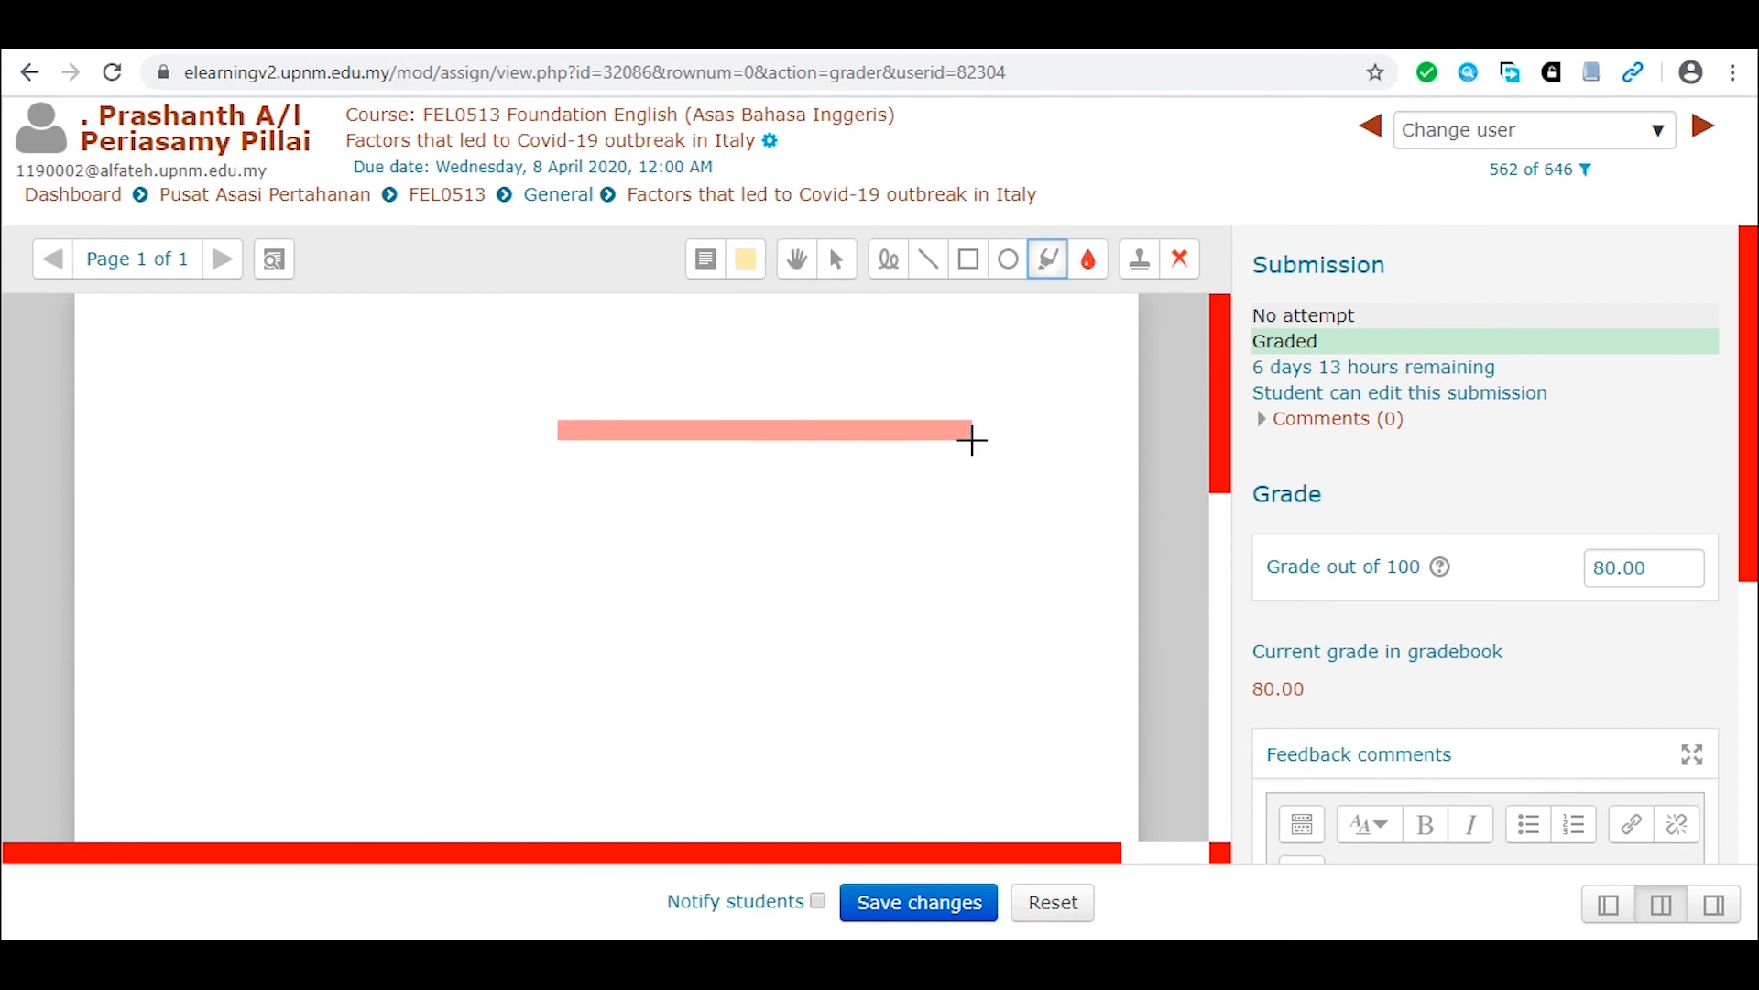
pyautogui.click(968, 260)
pyautogui.moveTo(395, 470)
pyautogui.mouseDown()
pyautogui.moveTo(1053, 549)
pyautogui.moveTo(1016, 516)
pyautogui.mouseUp()
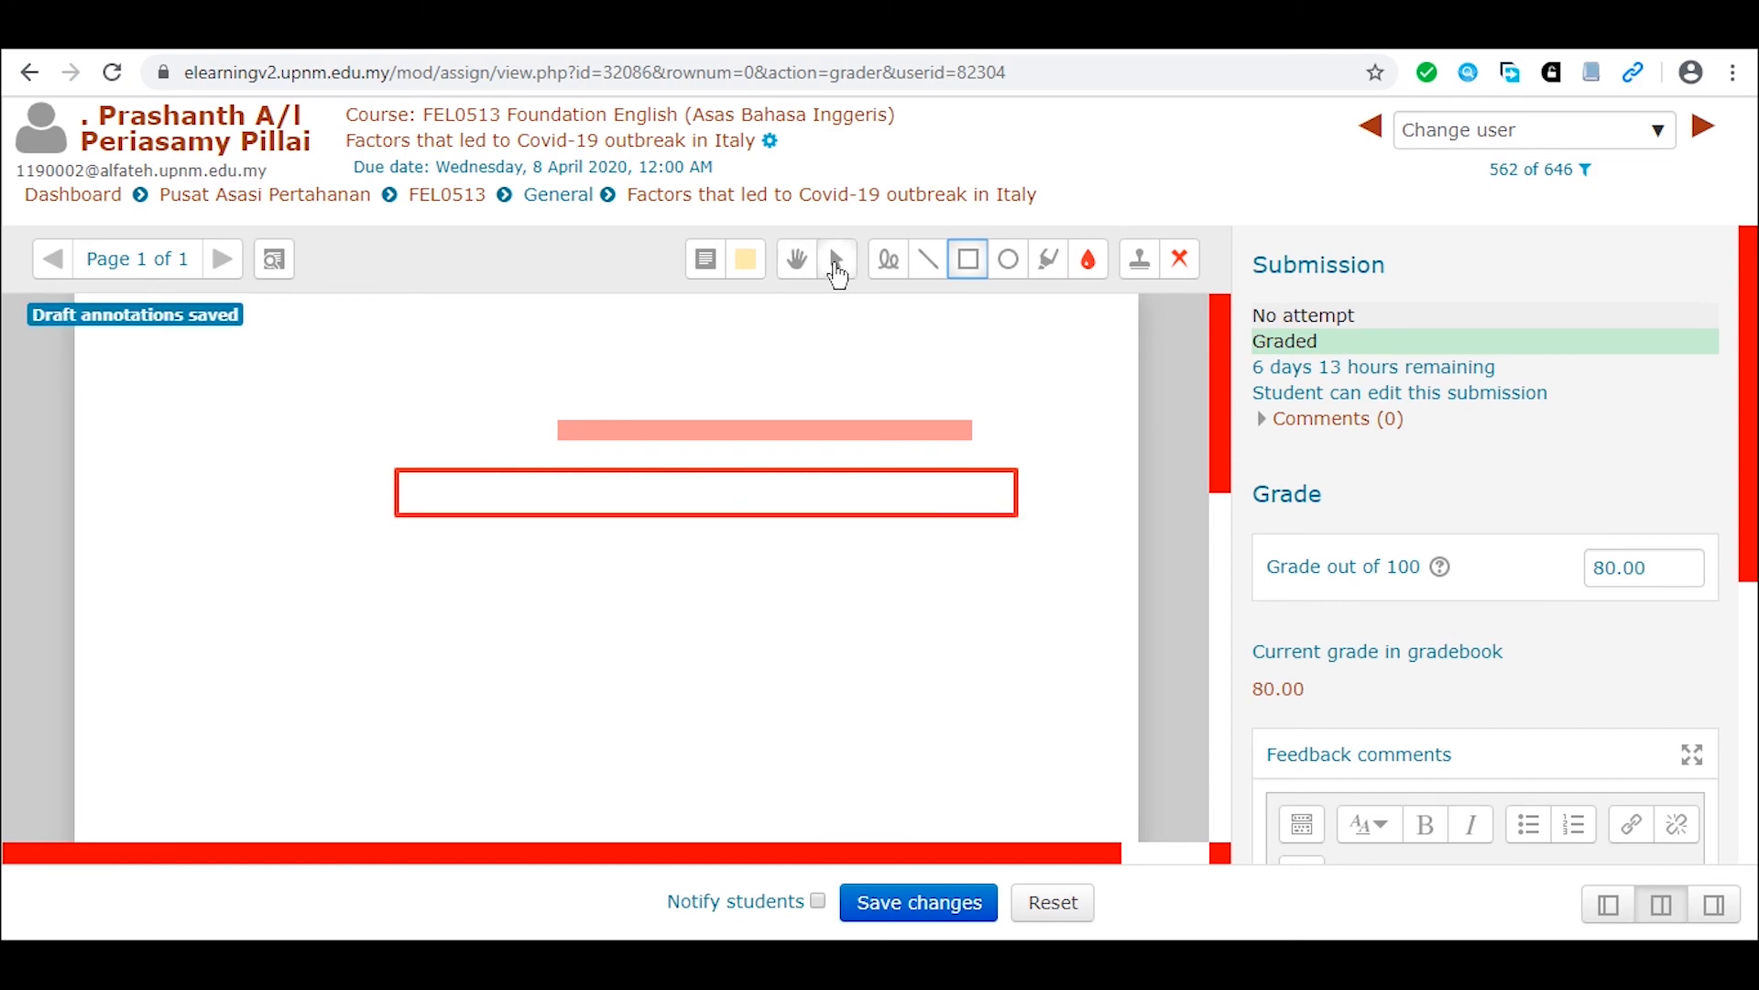
pyautogui.click(936, 268)
pyautogui.moveTo(353, 571)
pyautogui.mouseDown()
pyautogui.moveTo(1100, 585)
pyautogui.moveTo(1112, 558)
pyautogui.moveTo(1087, 570)
pyautogui.mouseUp()
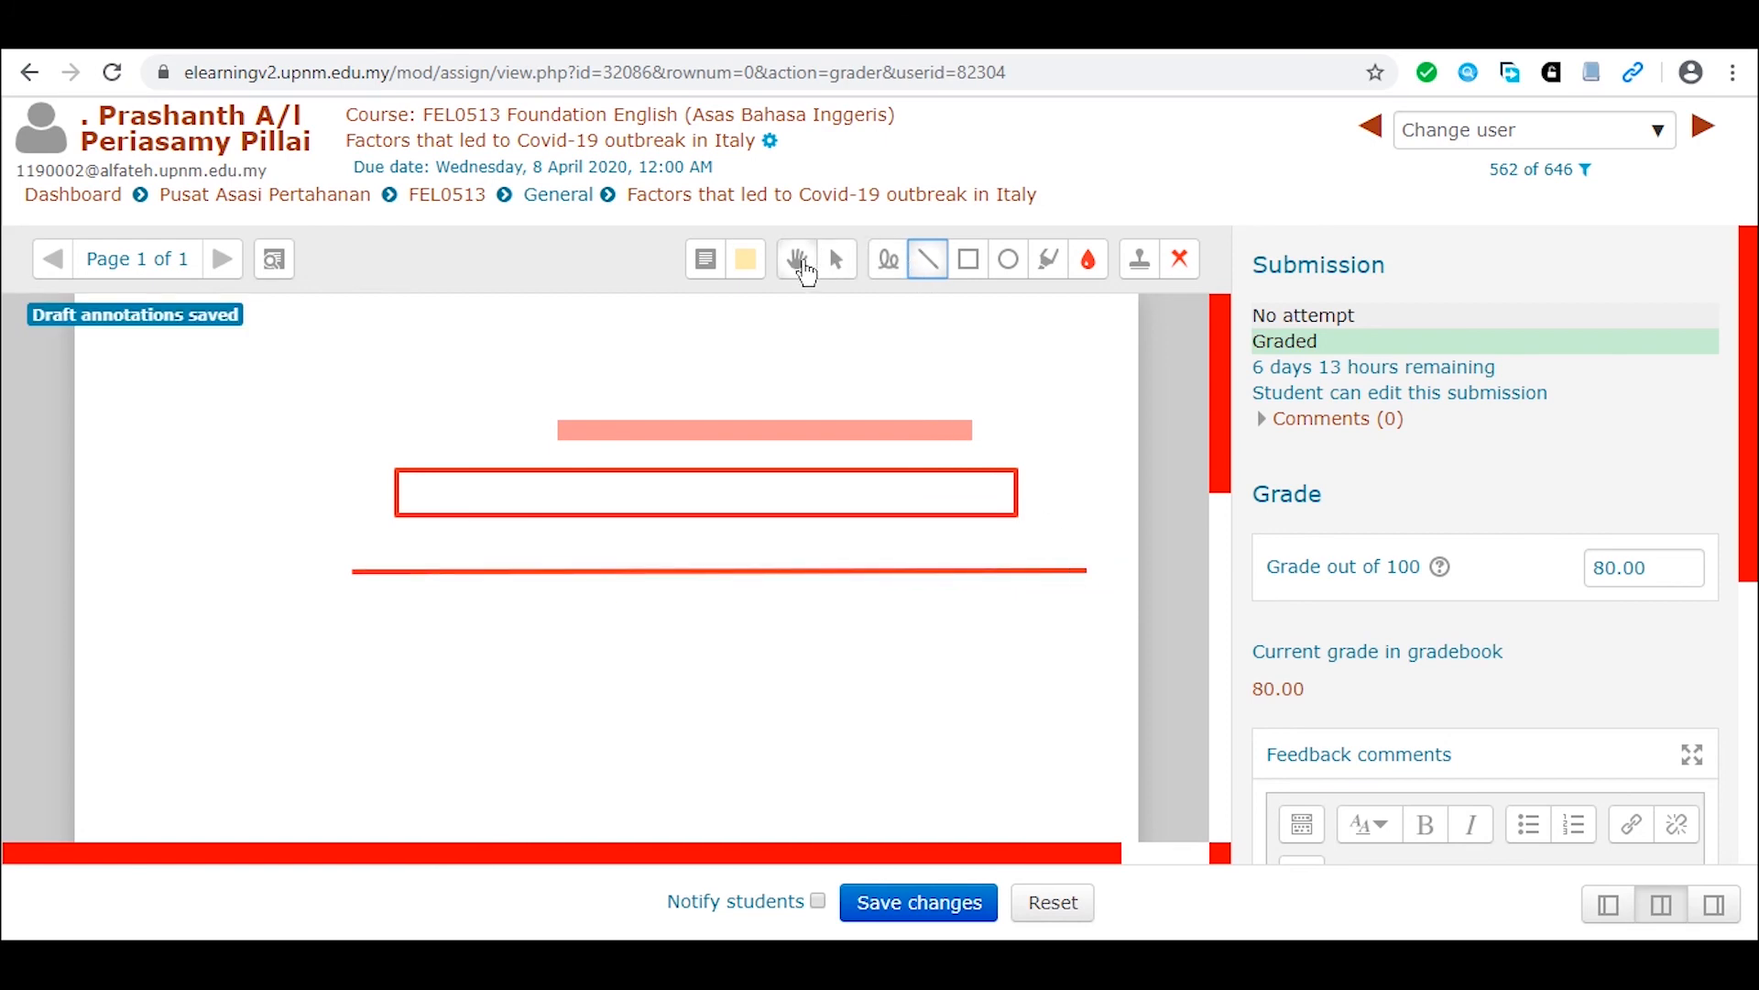
# Set the comment colour to green, place an empty comment beside the highlight and choose the green tick as stamp.
pyautogui.click(748, 266)
pyautogui.click(746, 424)
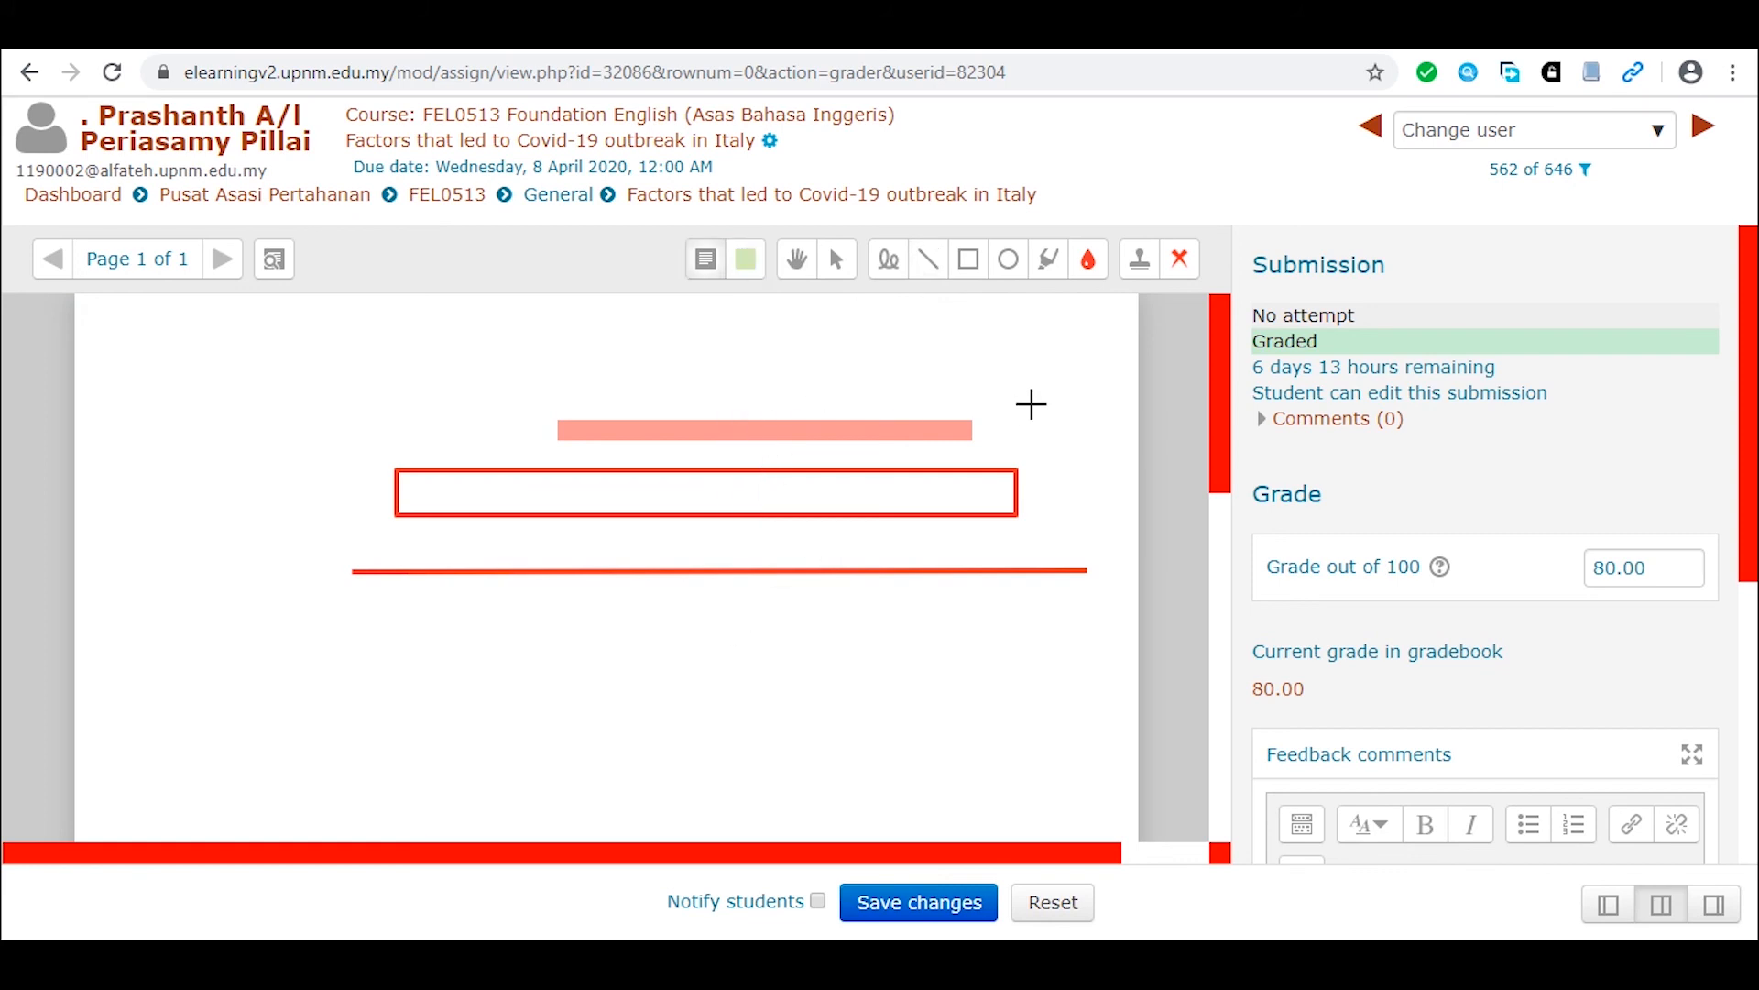
pyautogui.moveTo(1027, 401); pyautogui.dragTo(1074, 458)
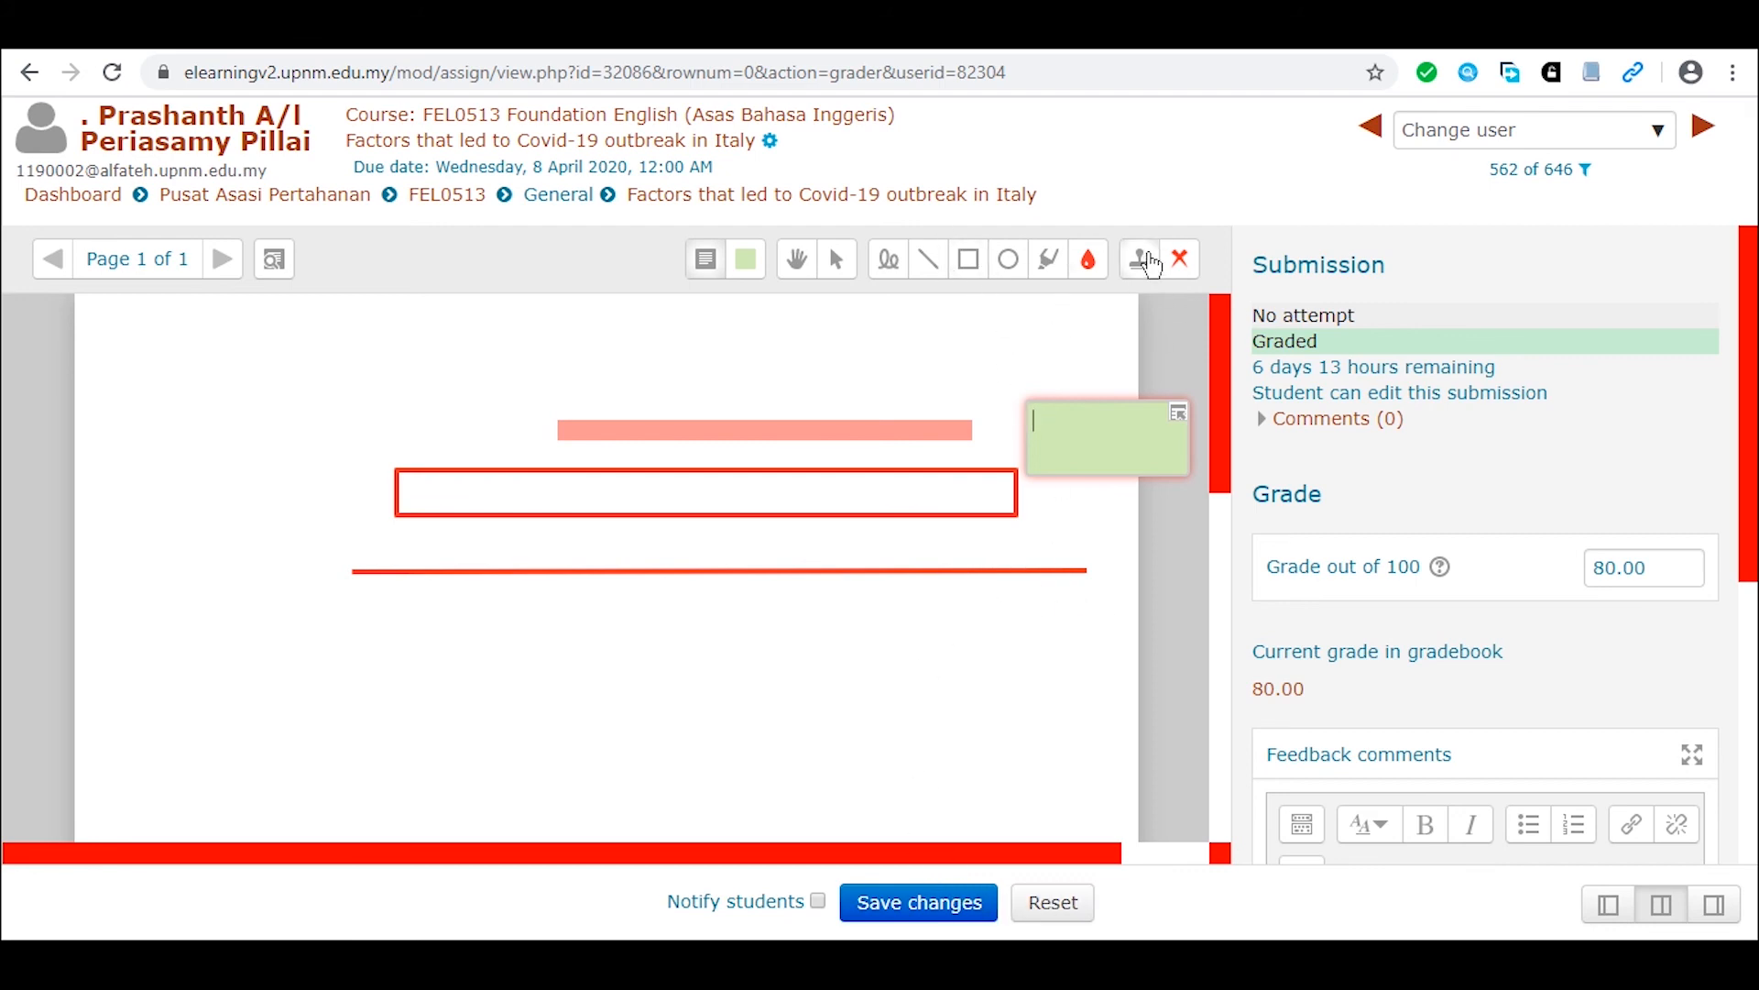
pyautogui.click(1182, 261)
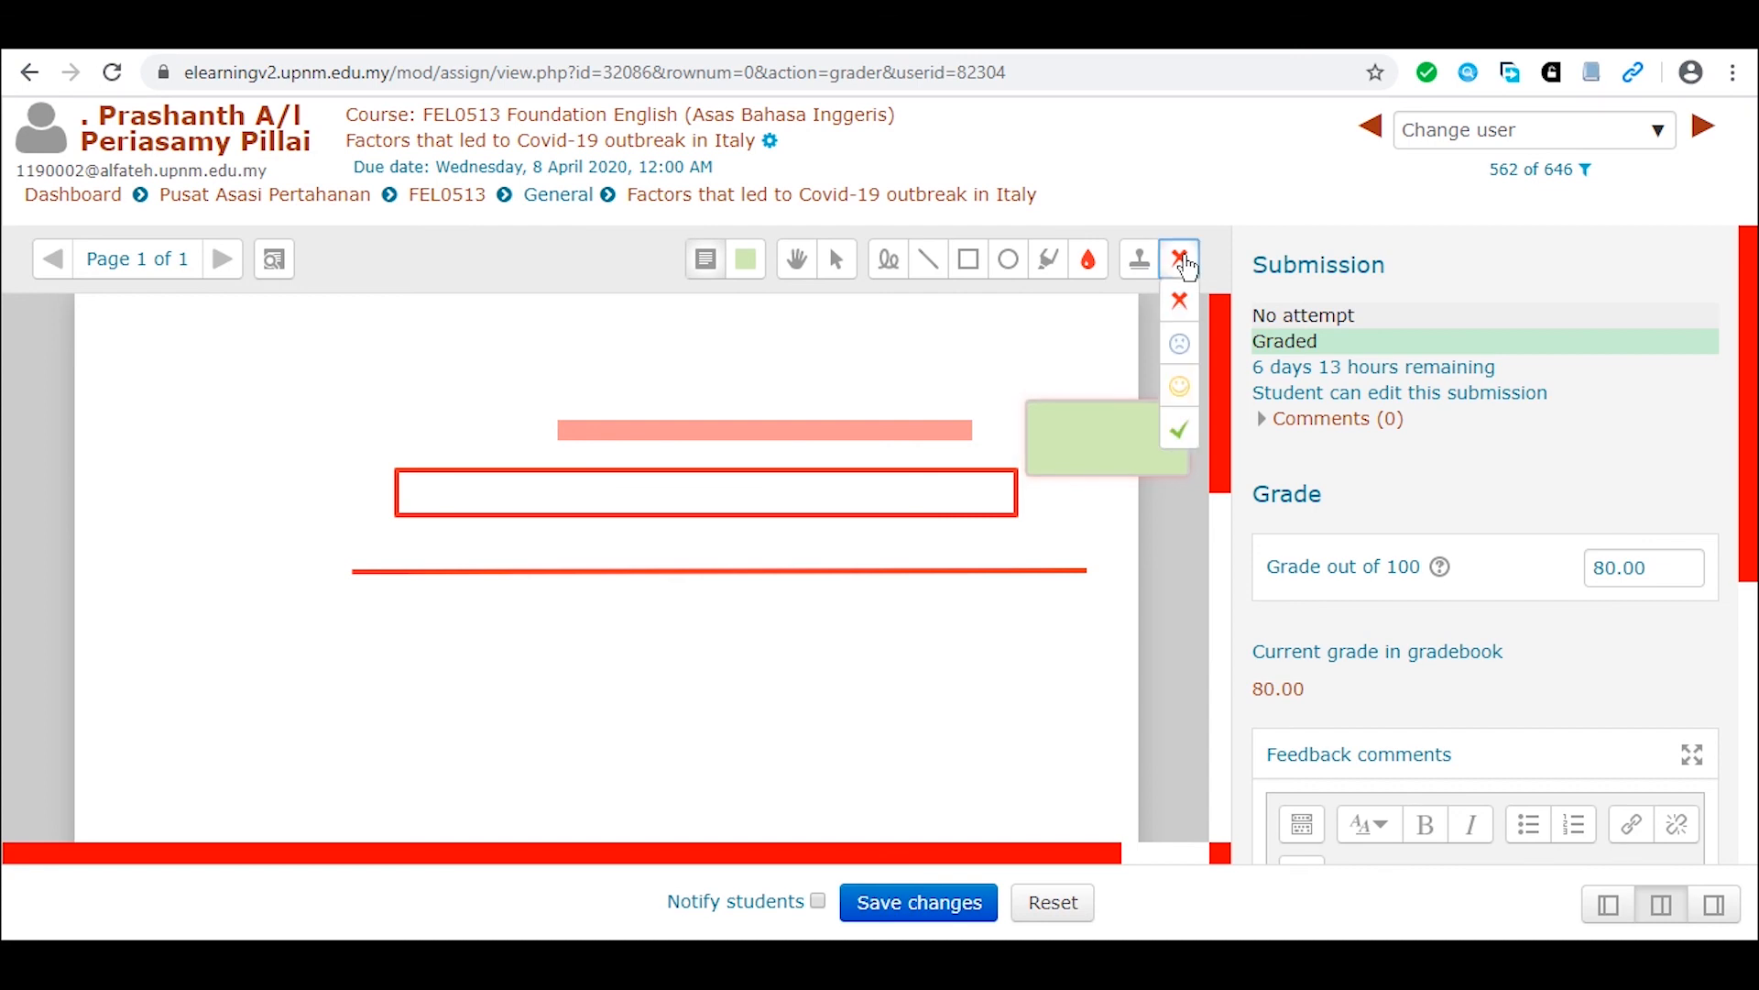
pyautogui.click(1179, 429)
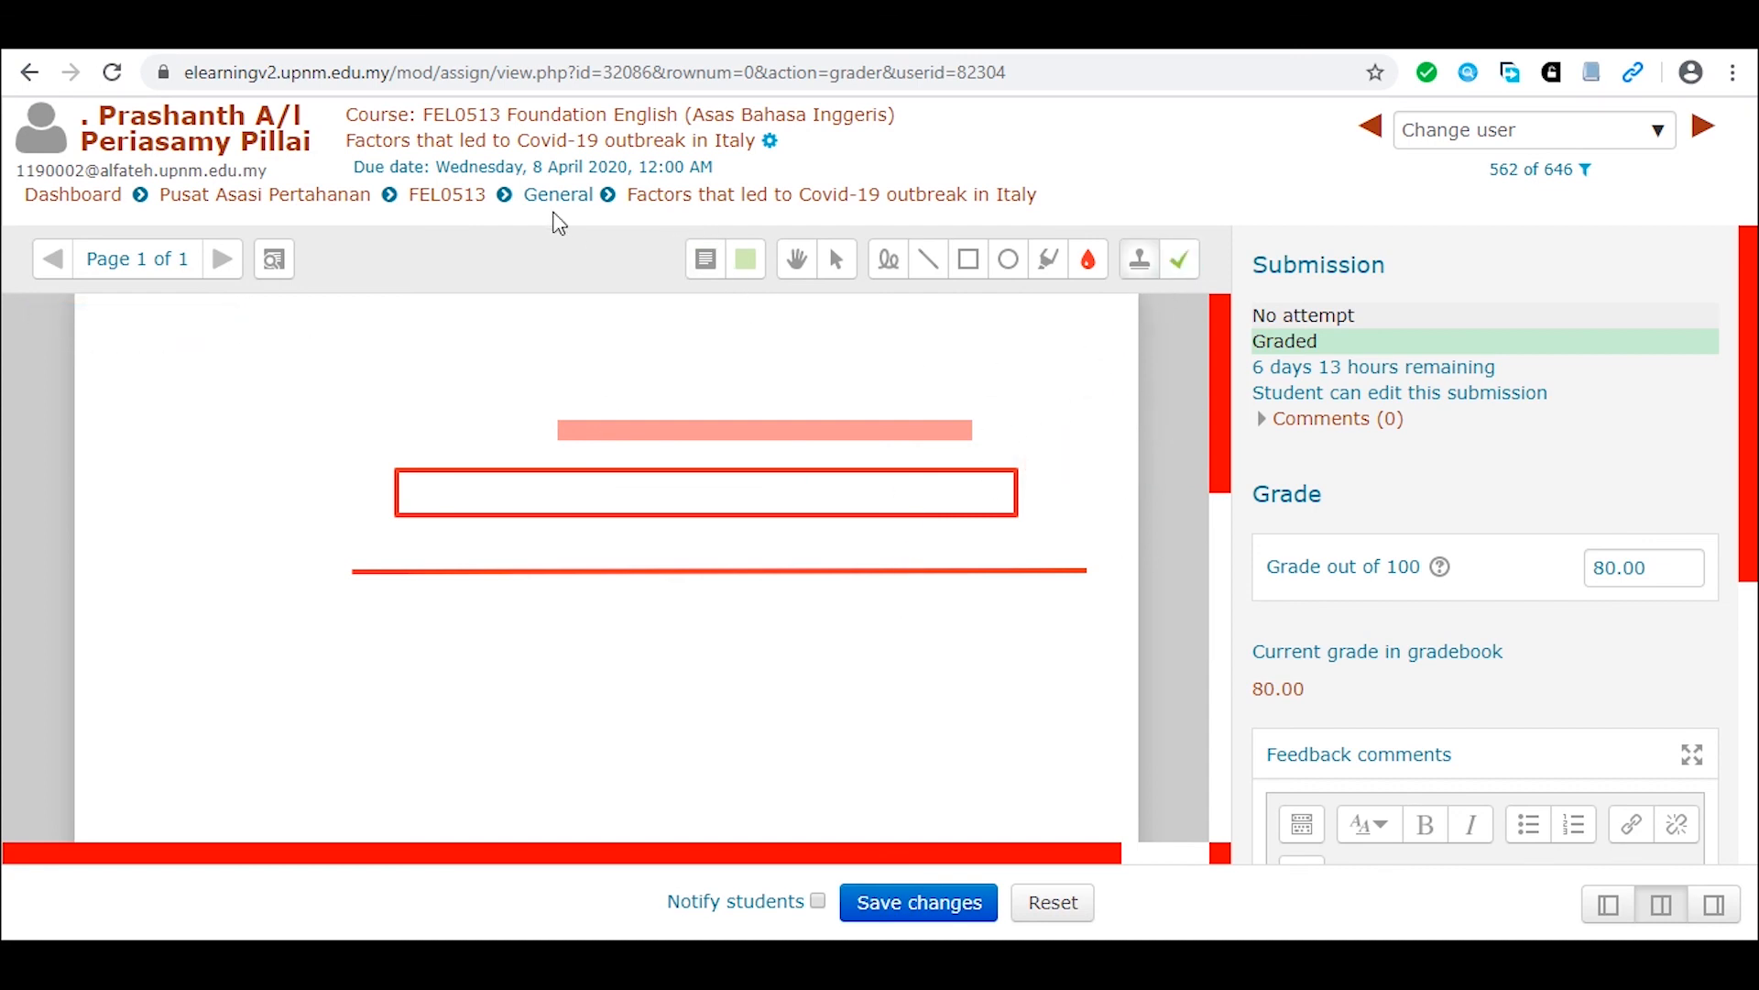
# Save the annotated feedback and leave the grading page for the FEL0513 course page.
pyautogui.click(939, 907)
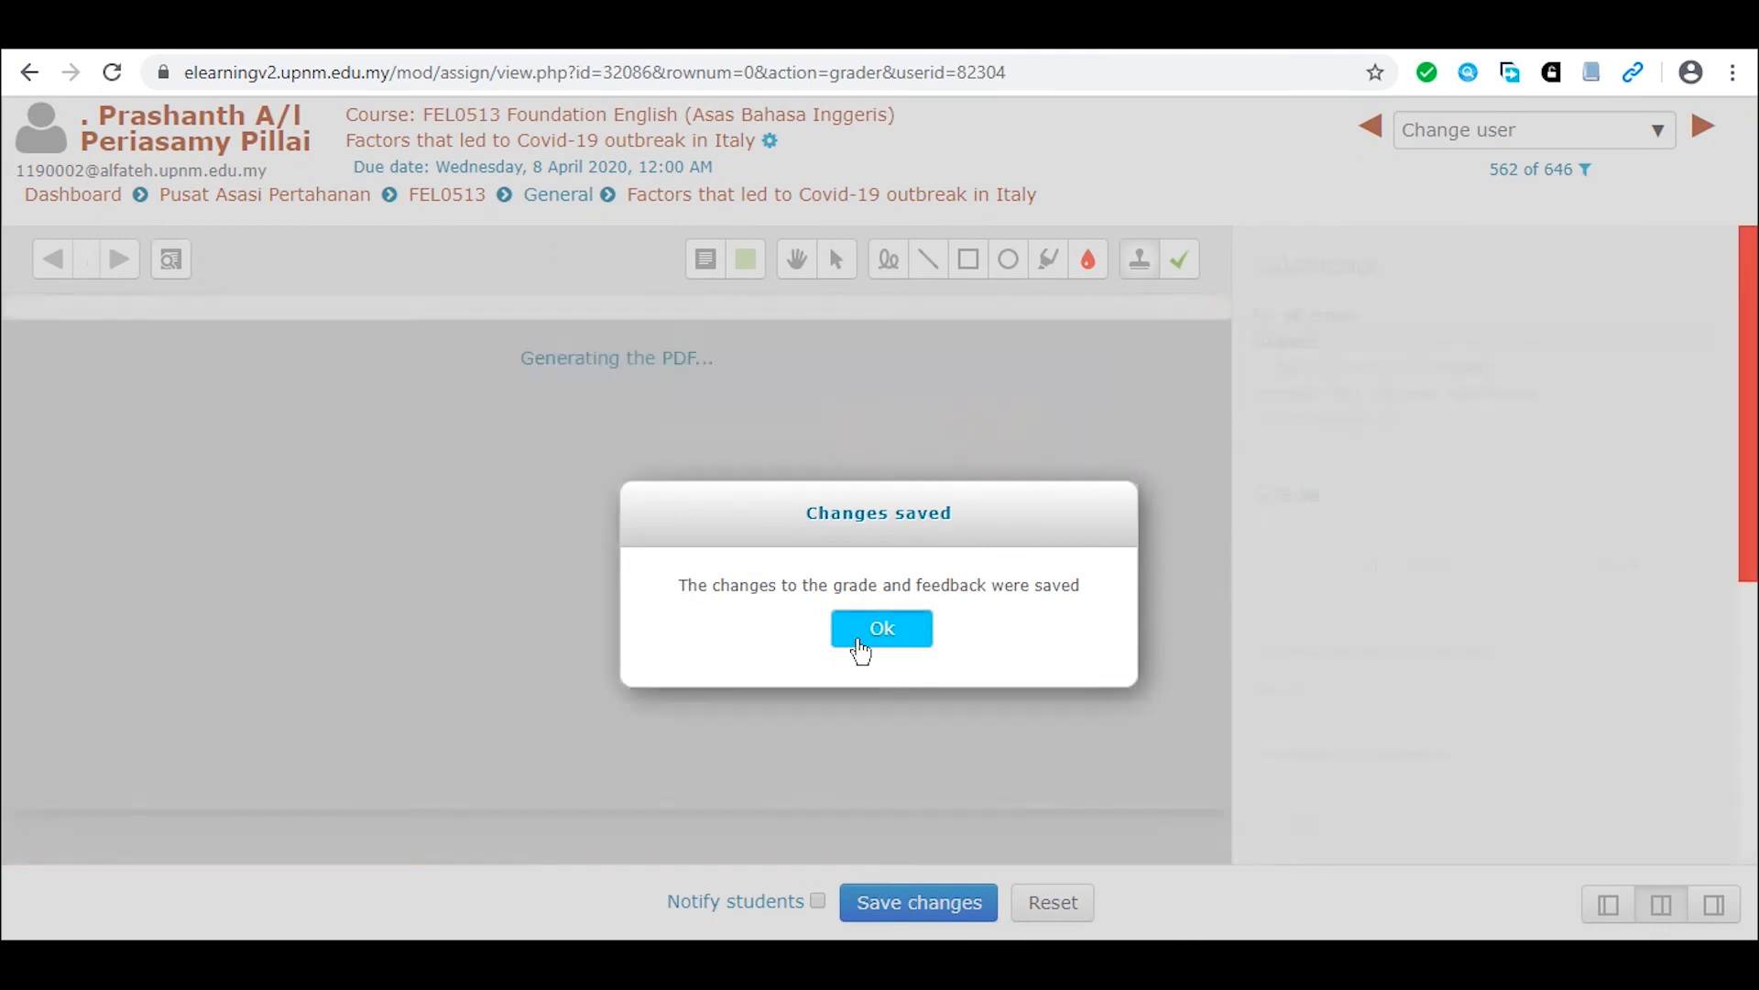
pyautogui.click(839, 639)
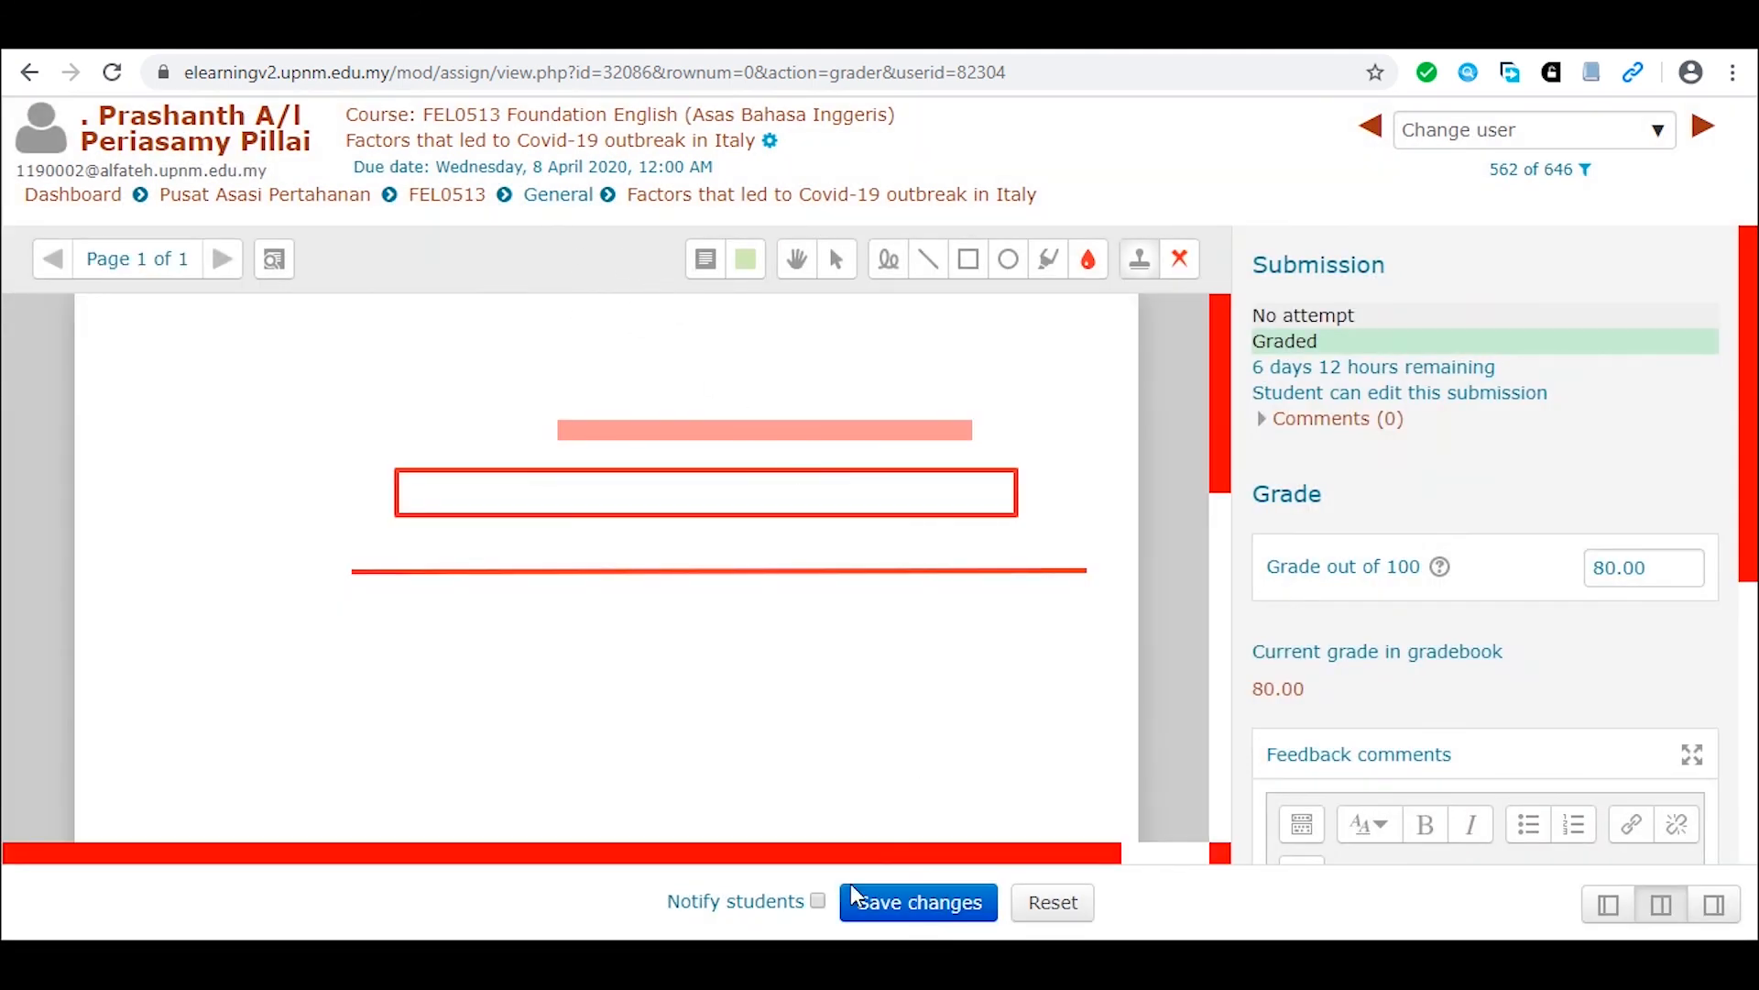
pyautogui.click(467, 197)
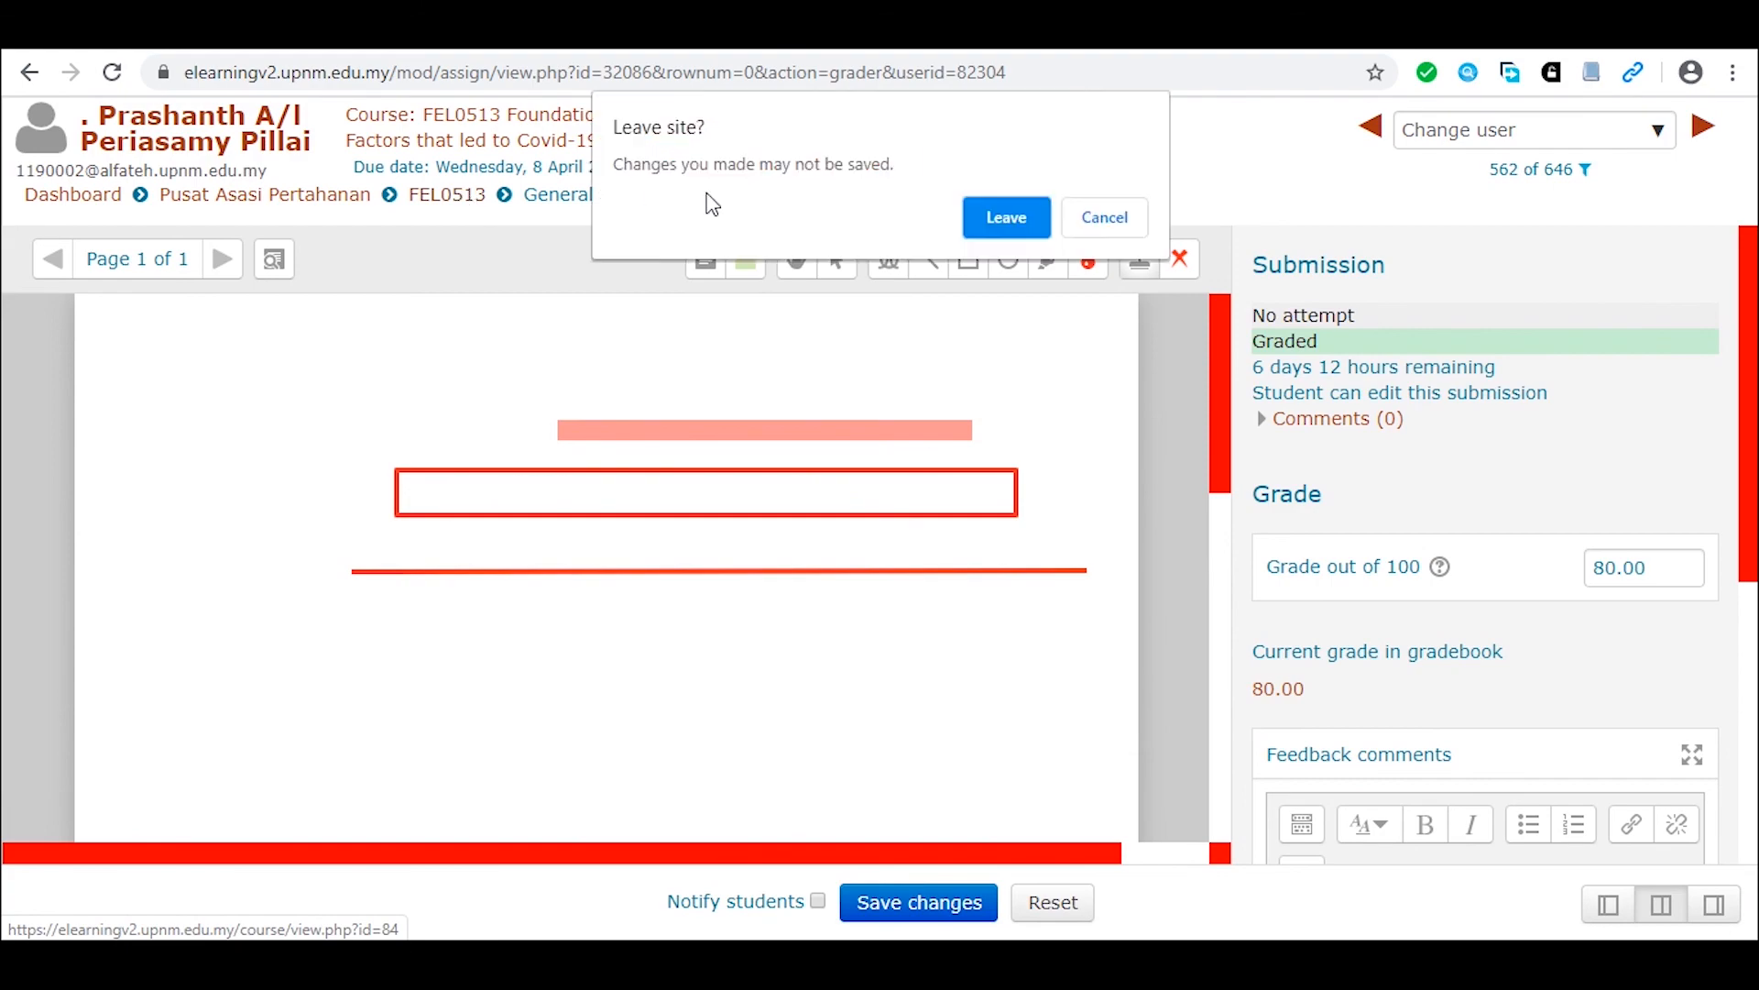
pyautogui.click(1036, 227)
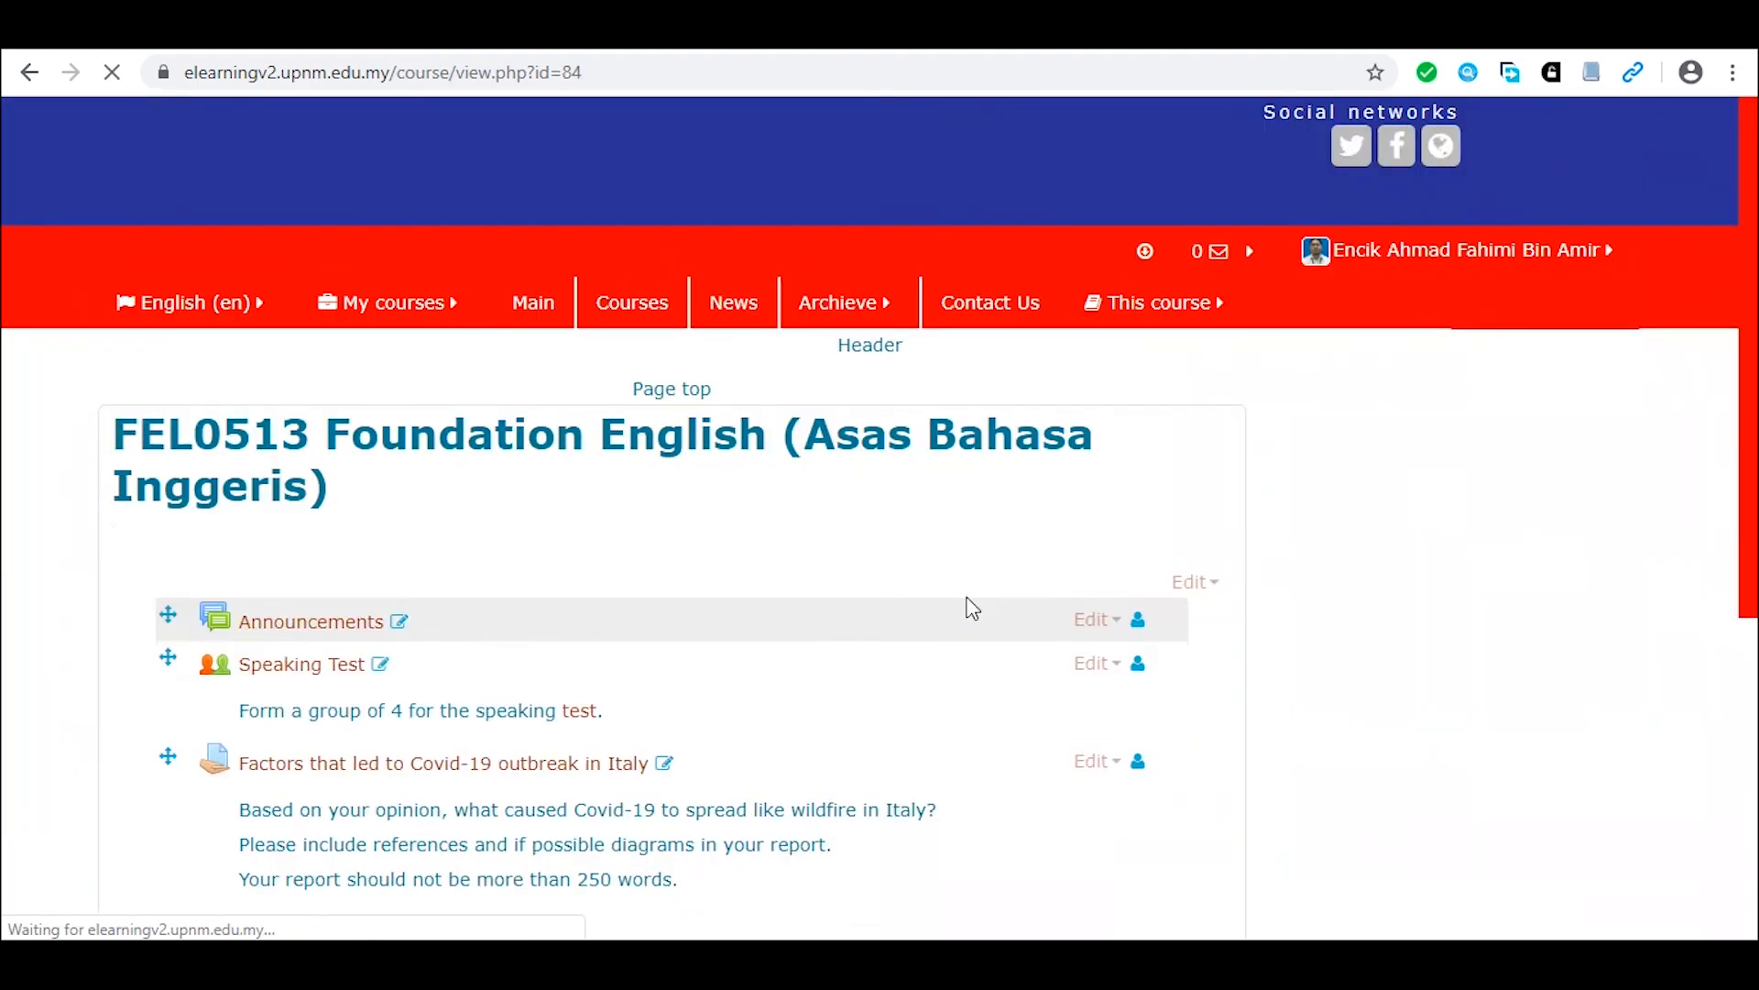
# Reopen the Covid-19 assignment from the course page and check the first student's status and grade in the list of all submissions.
pyautogui.scroll(-8, 805, 653)
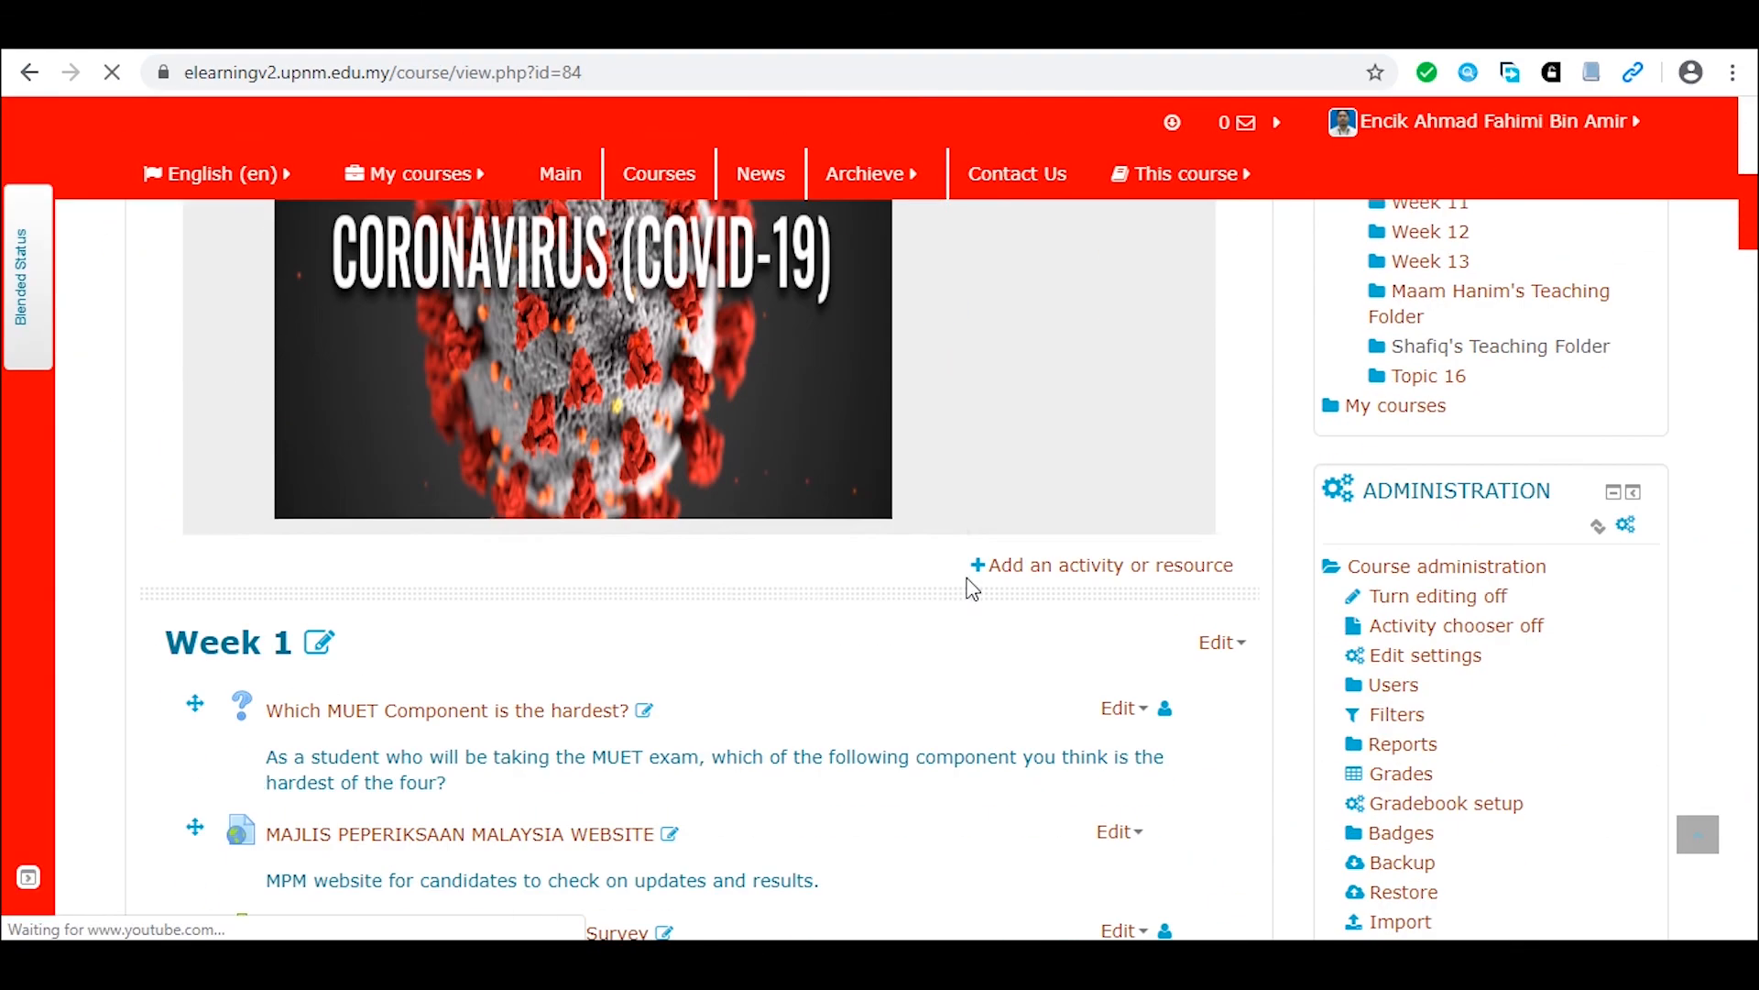
pyautogui.scroll(5, 538, 431)
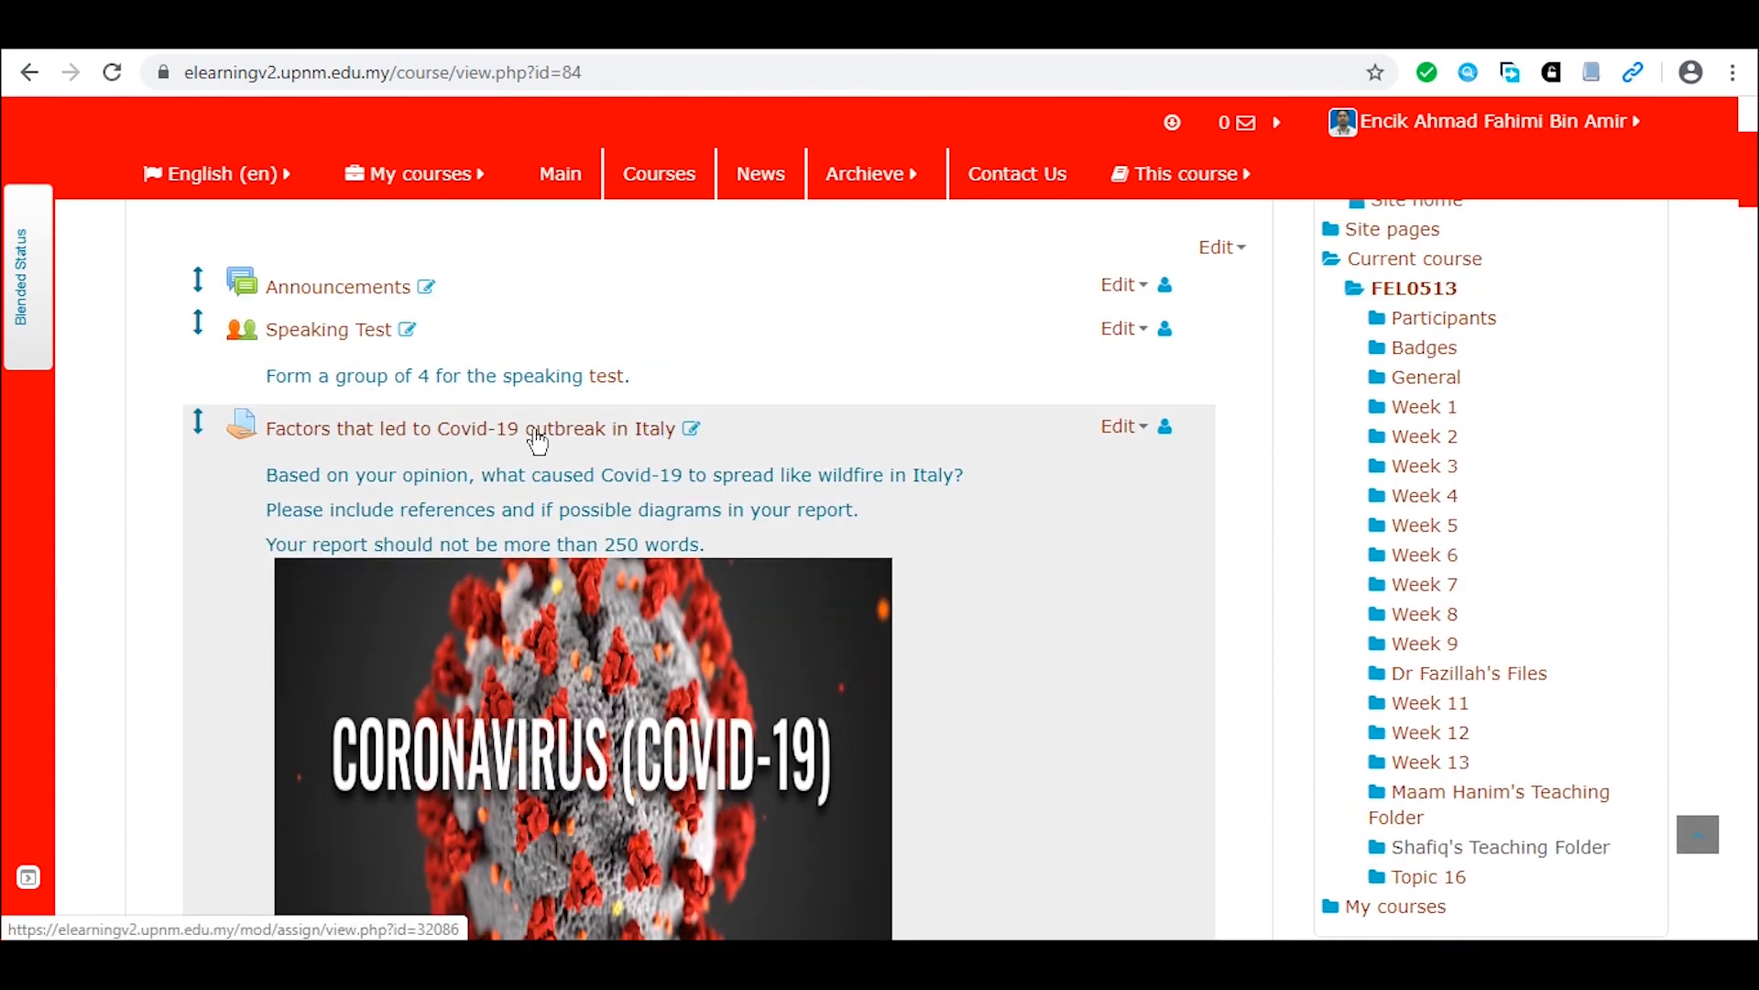
pyautogui.click(538, 442)
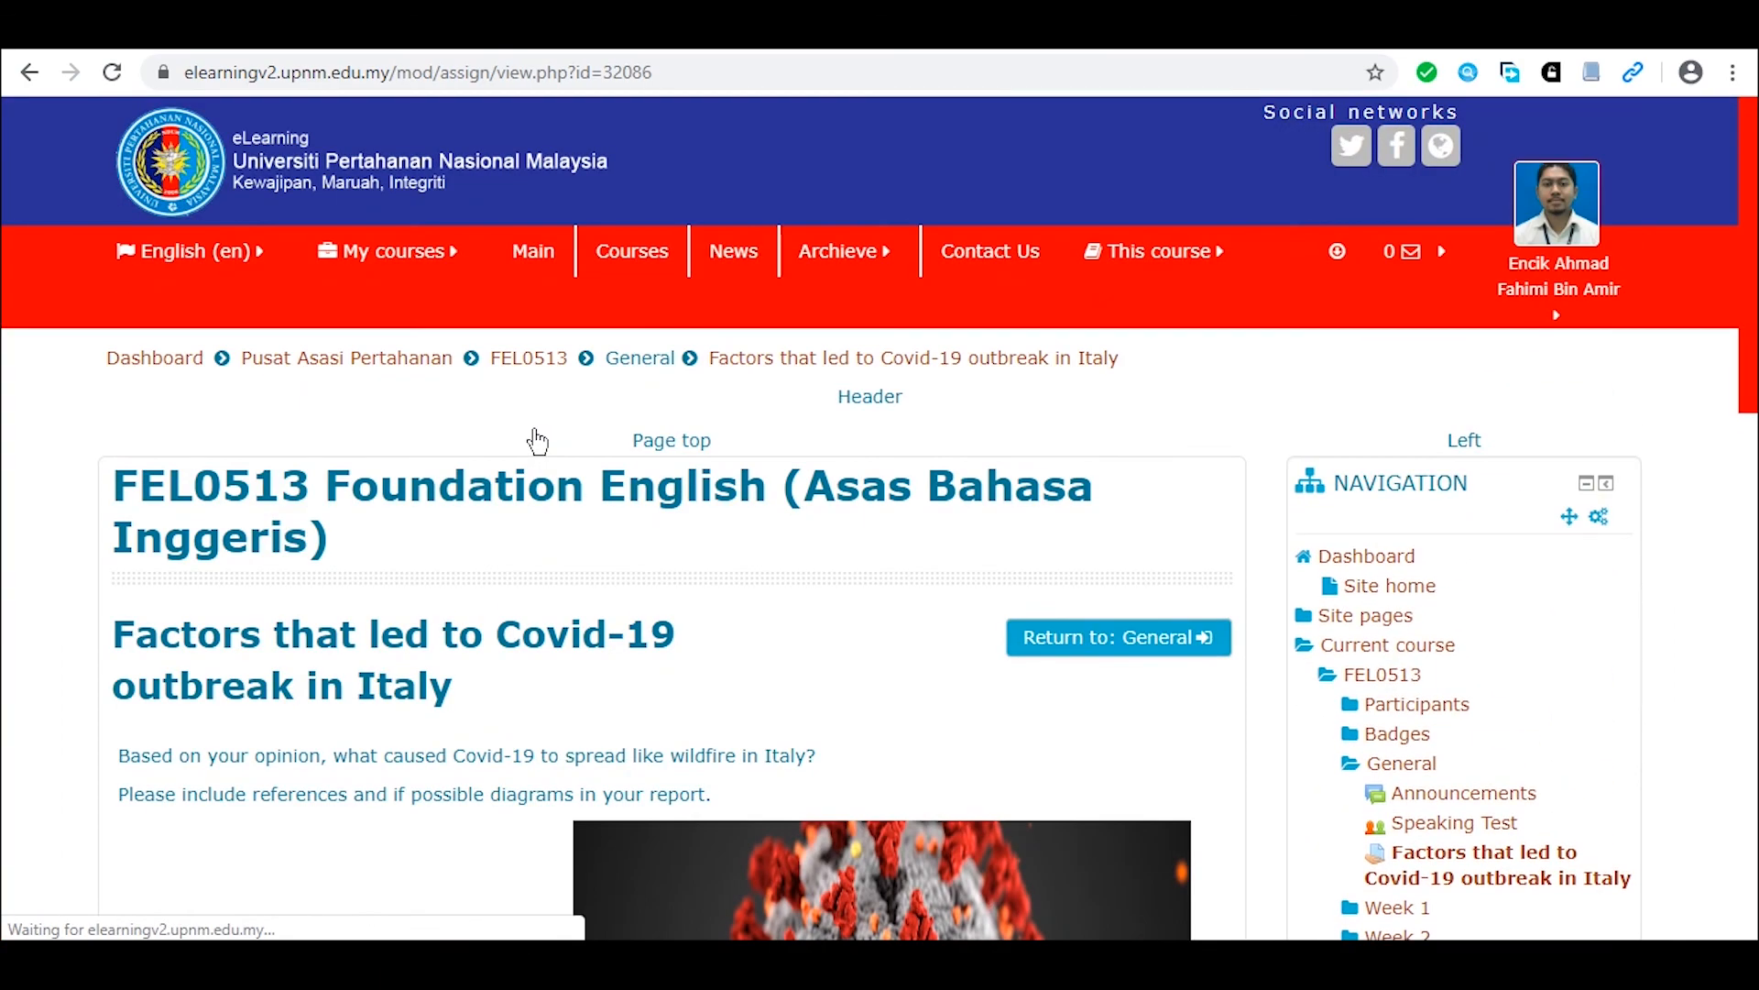
pyautogui.scroll(-6, 534, 439)
pyautogui.scroll(-3, 944, 619)
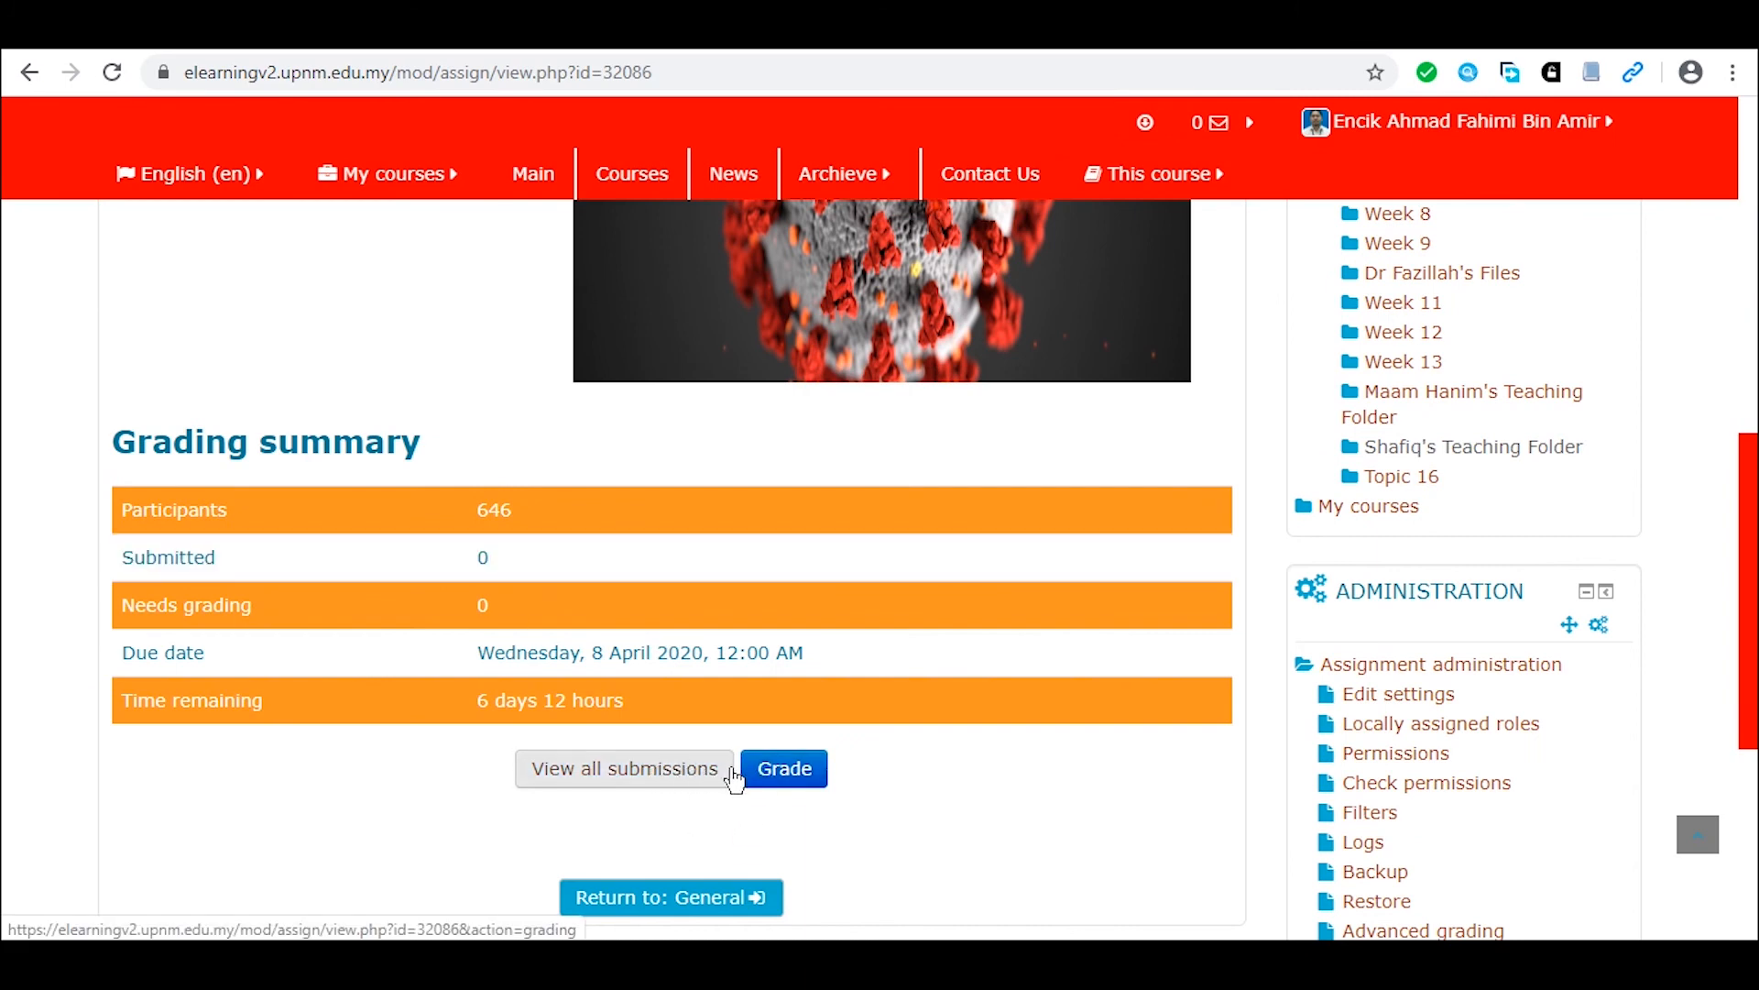
pyautogui.click(731, 778)
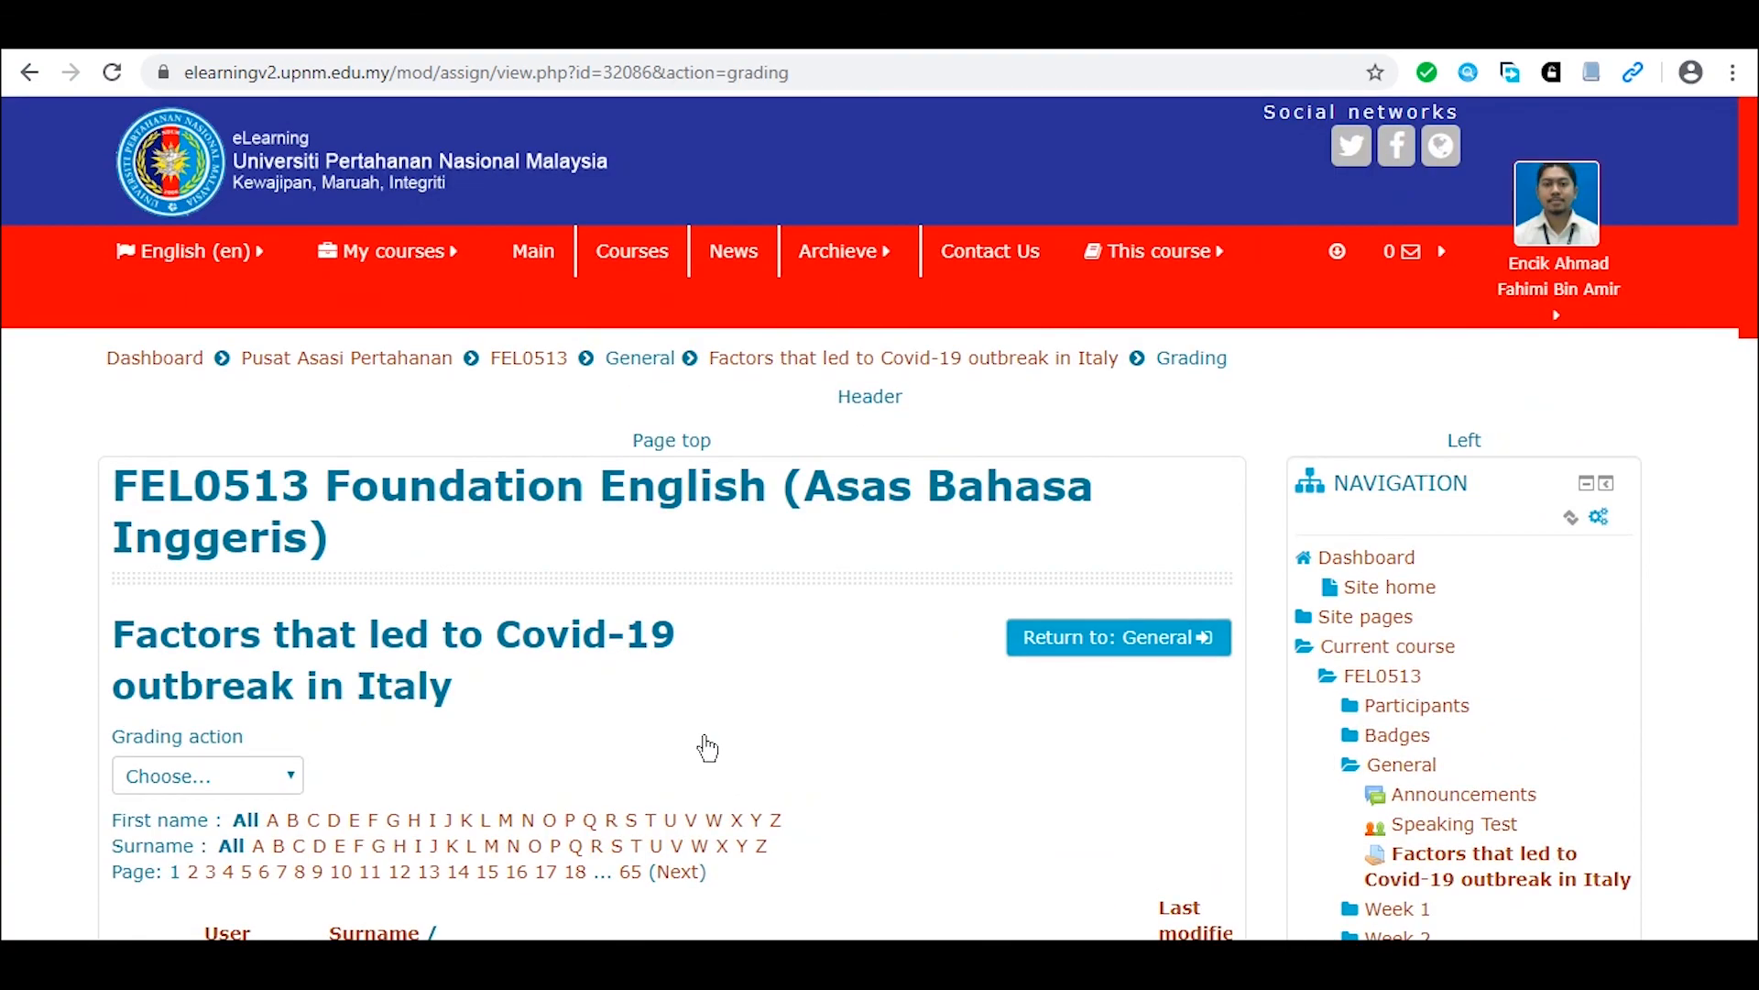
pyautogui.scroll(-3, 806, 705)
pyautogui.scroll(-4, 827, 669)
pyautogui.scroll(3, 1069, 444)
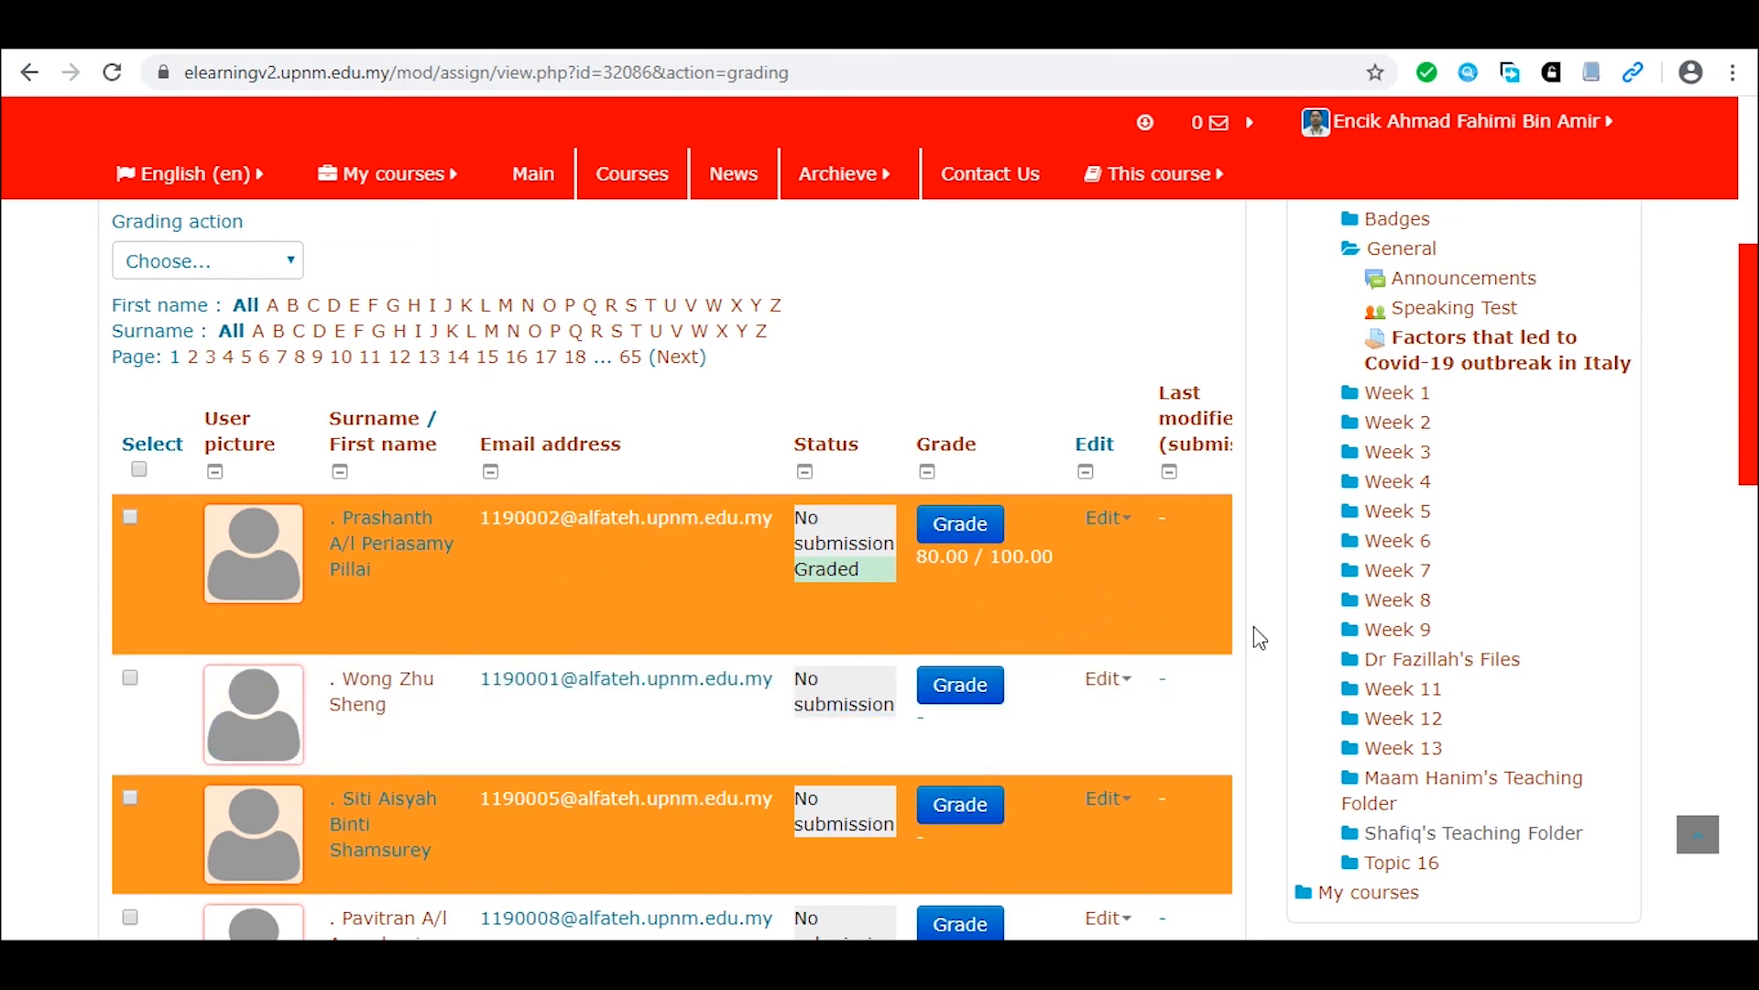
pyautogui.scroll(5, 1260, 639)
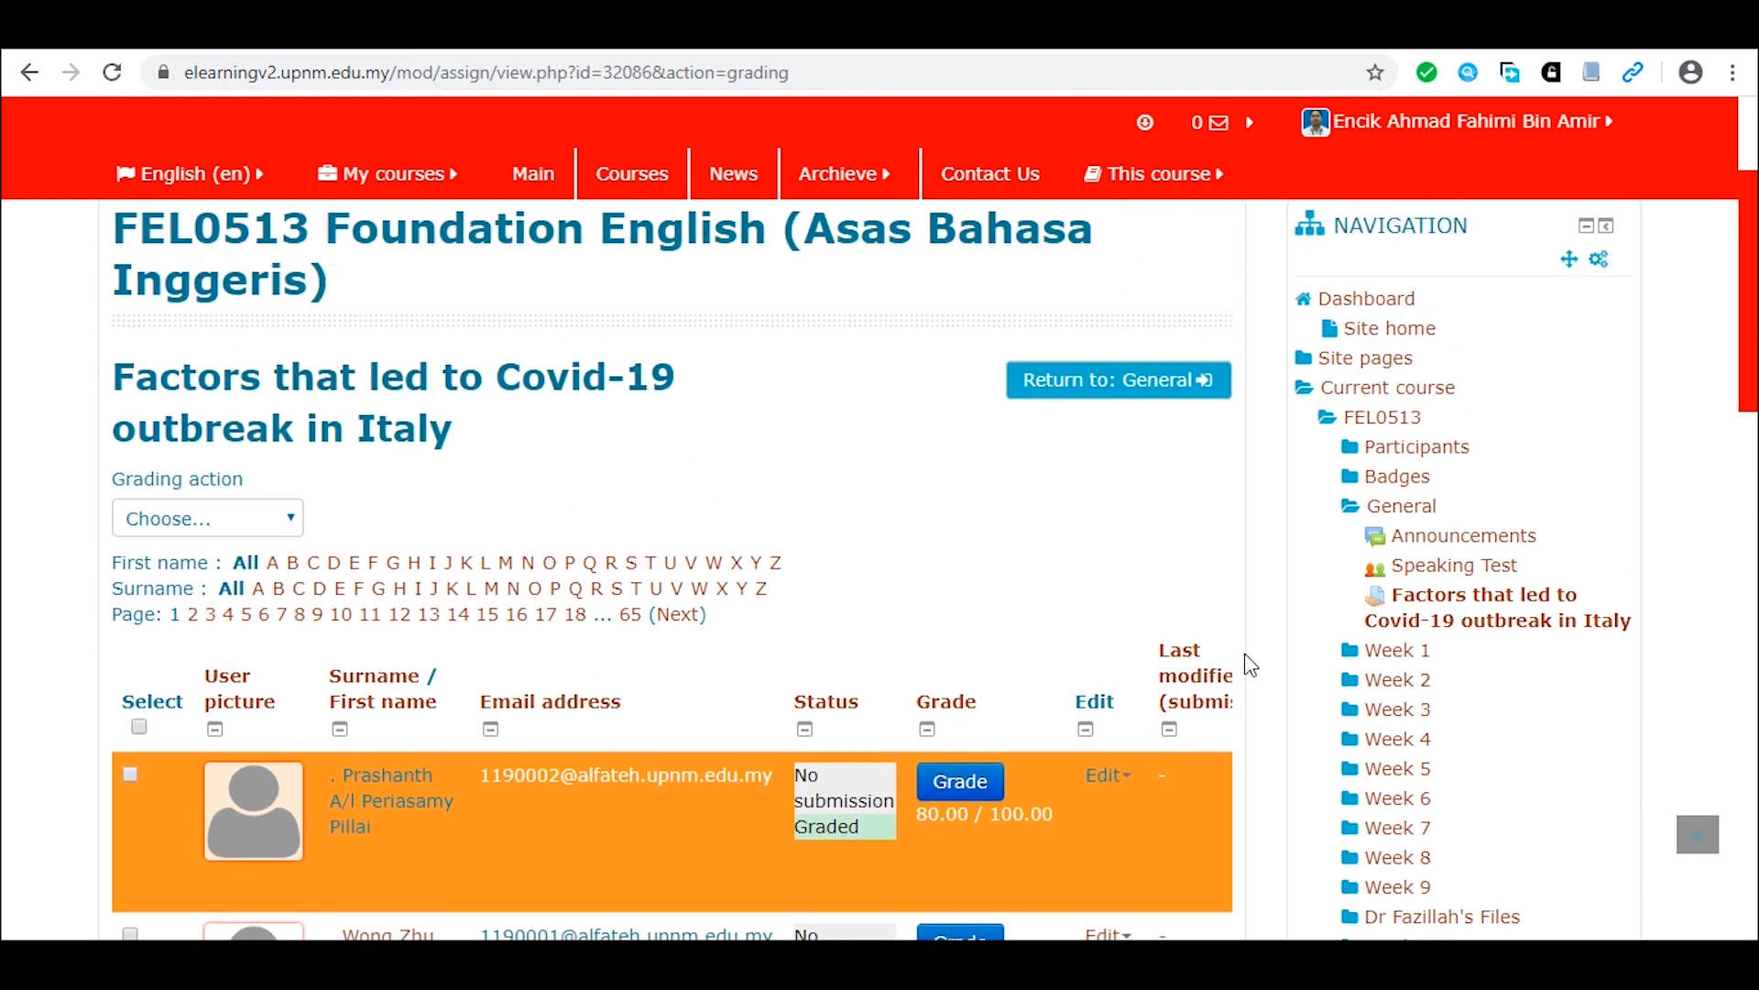